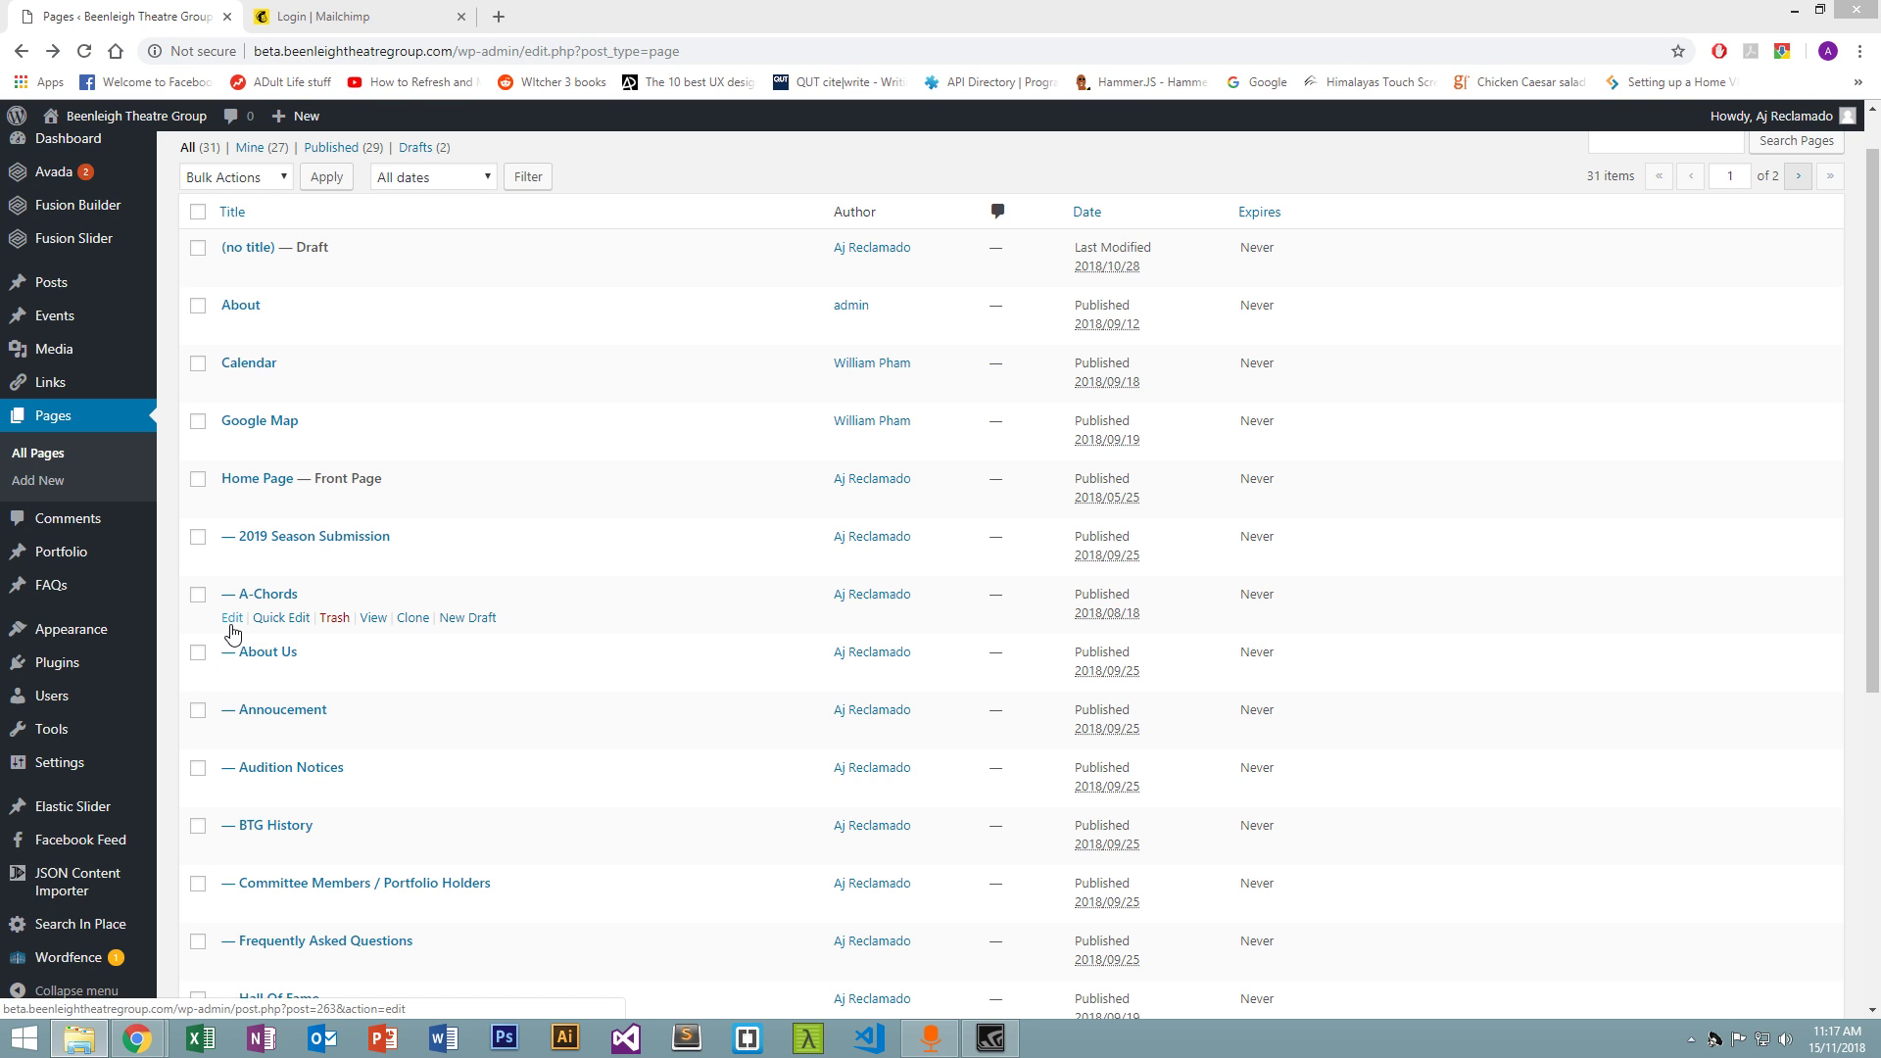
Open the A-Chords page for editing and examine the containers and elements that make up its layout
click(236, 623)
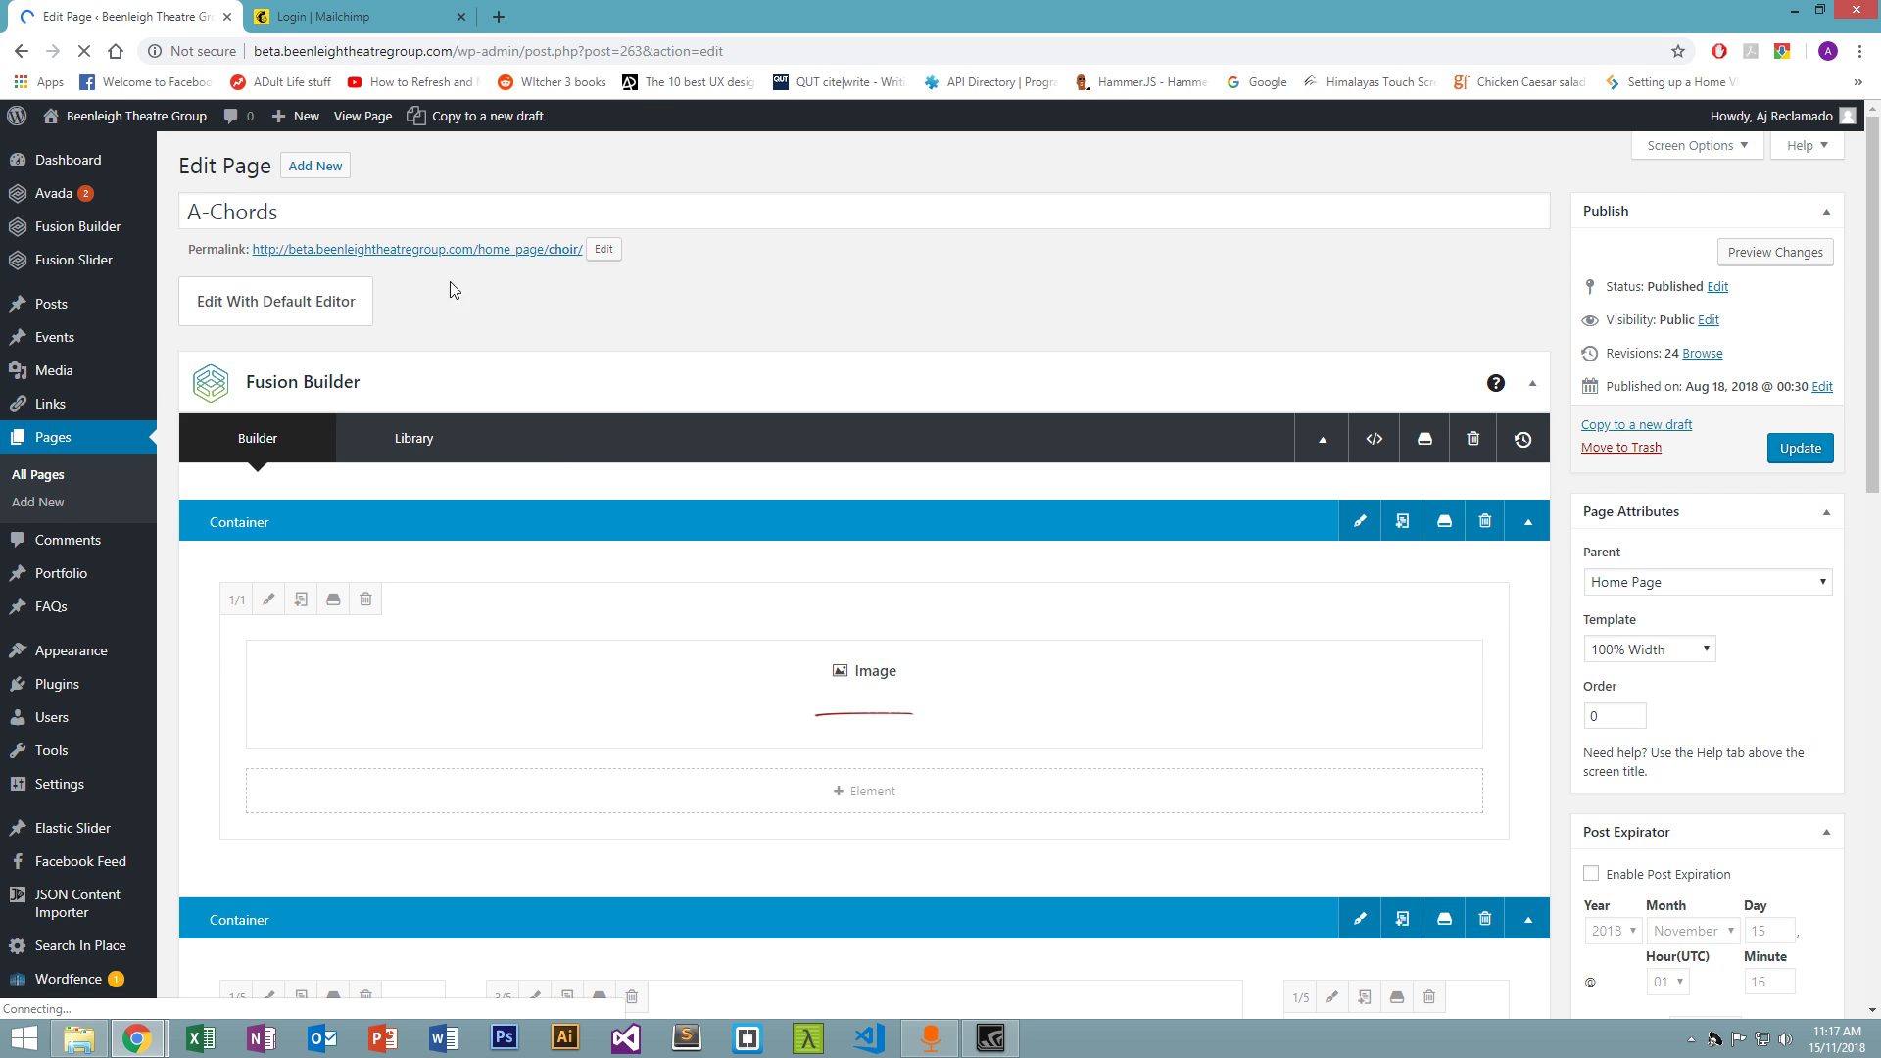
scroll(453, 365, down, 4)
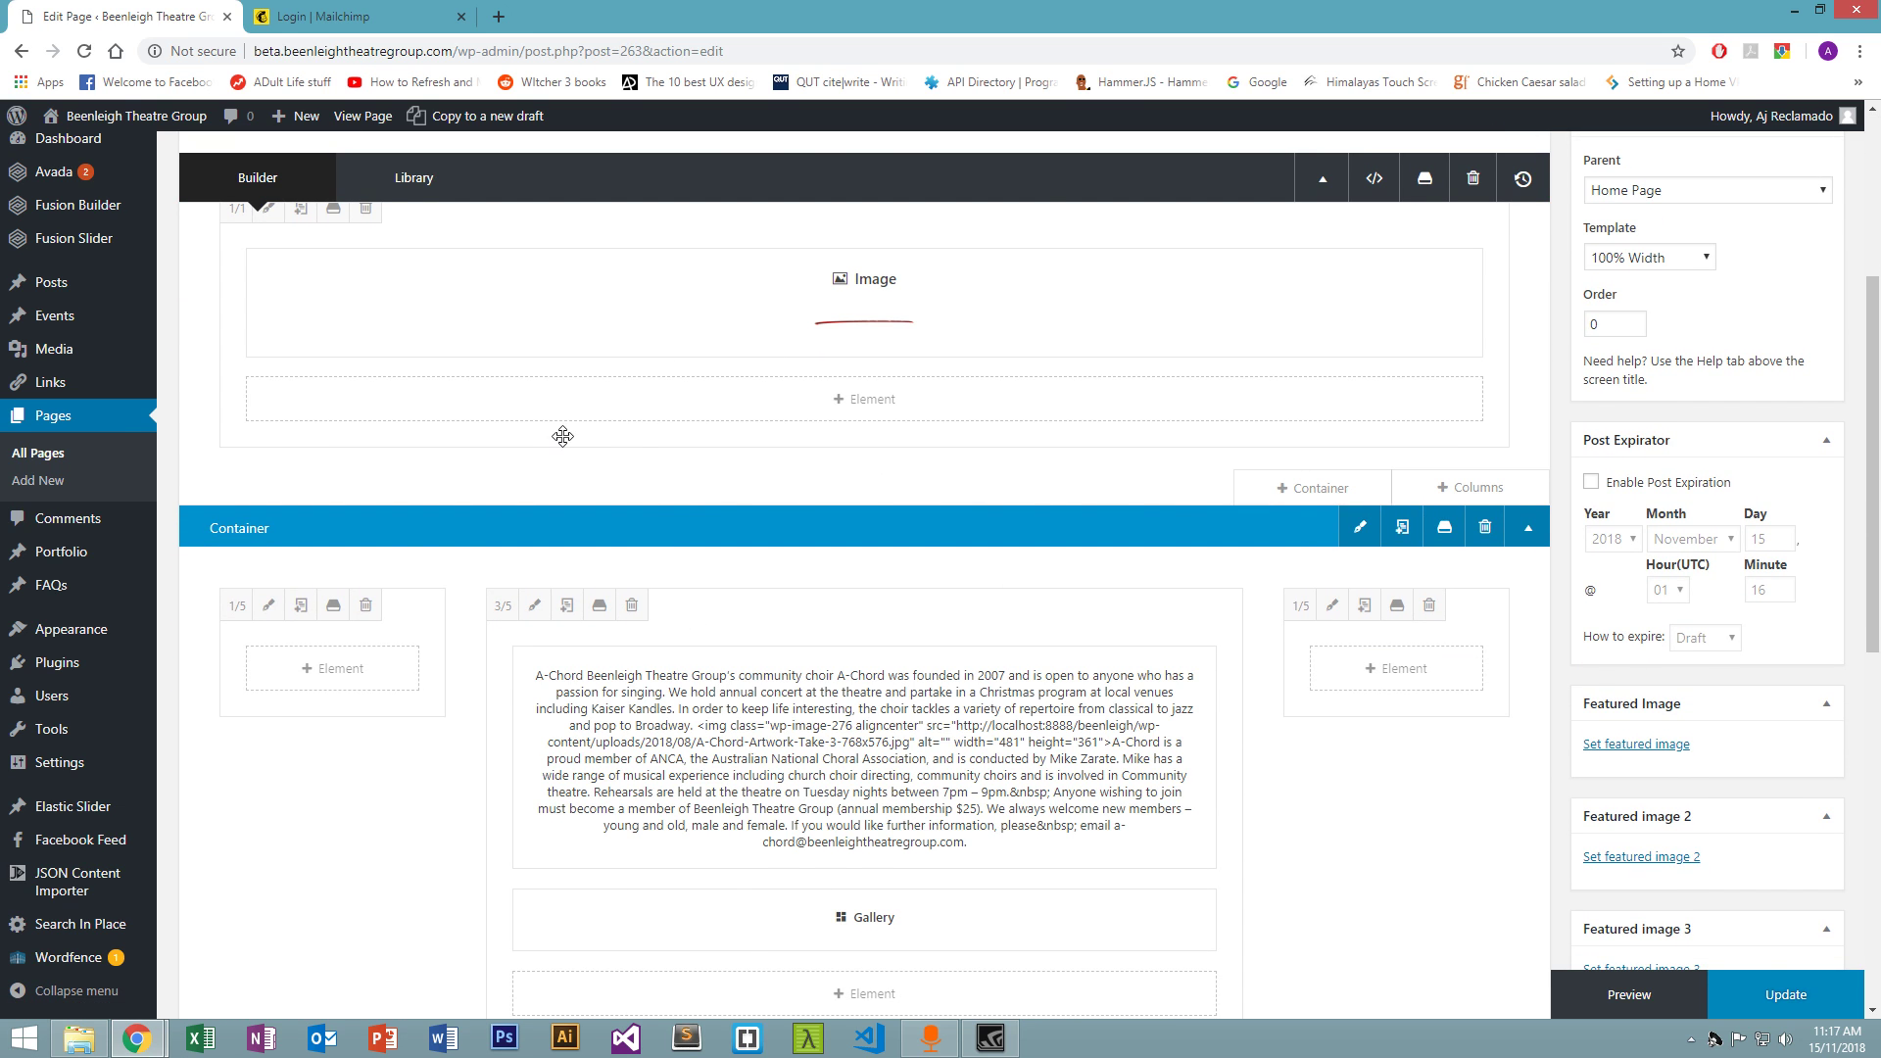
scroll(559, 438, up, 1)
scroll(559, 438, up, 3)
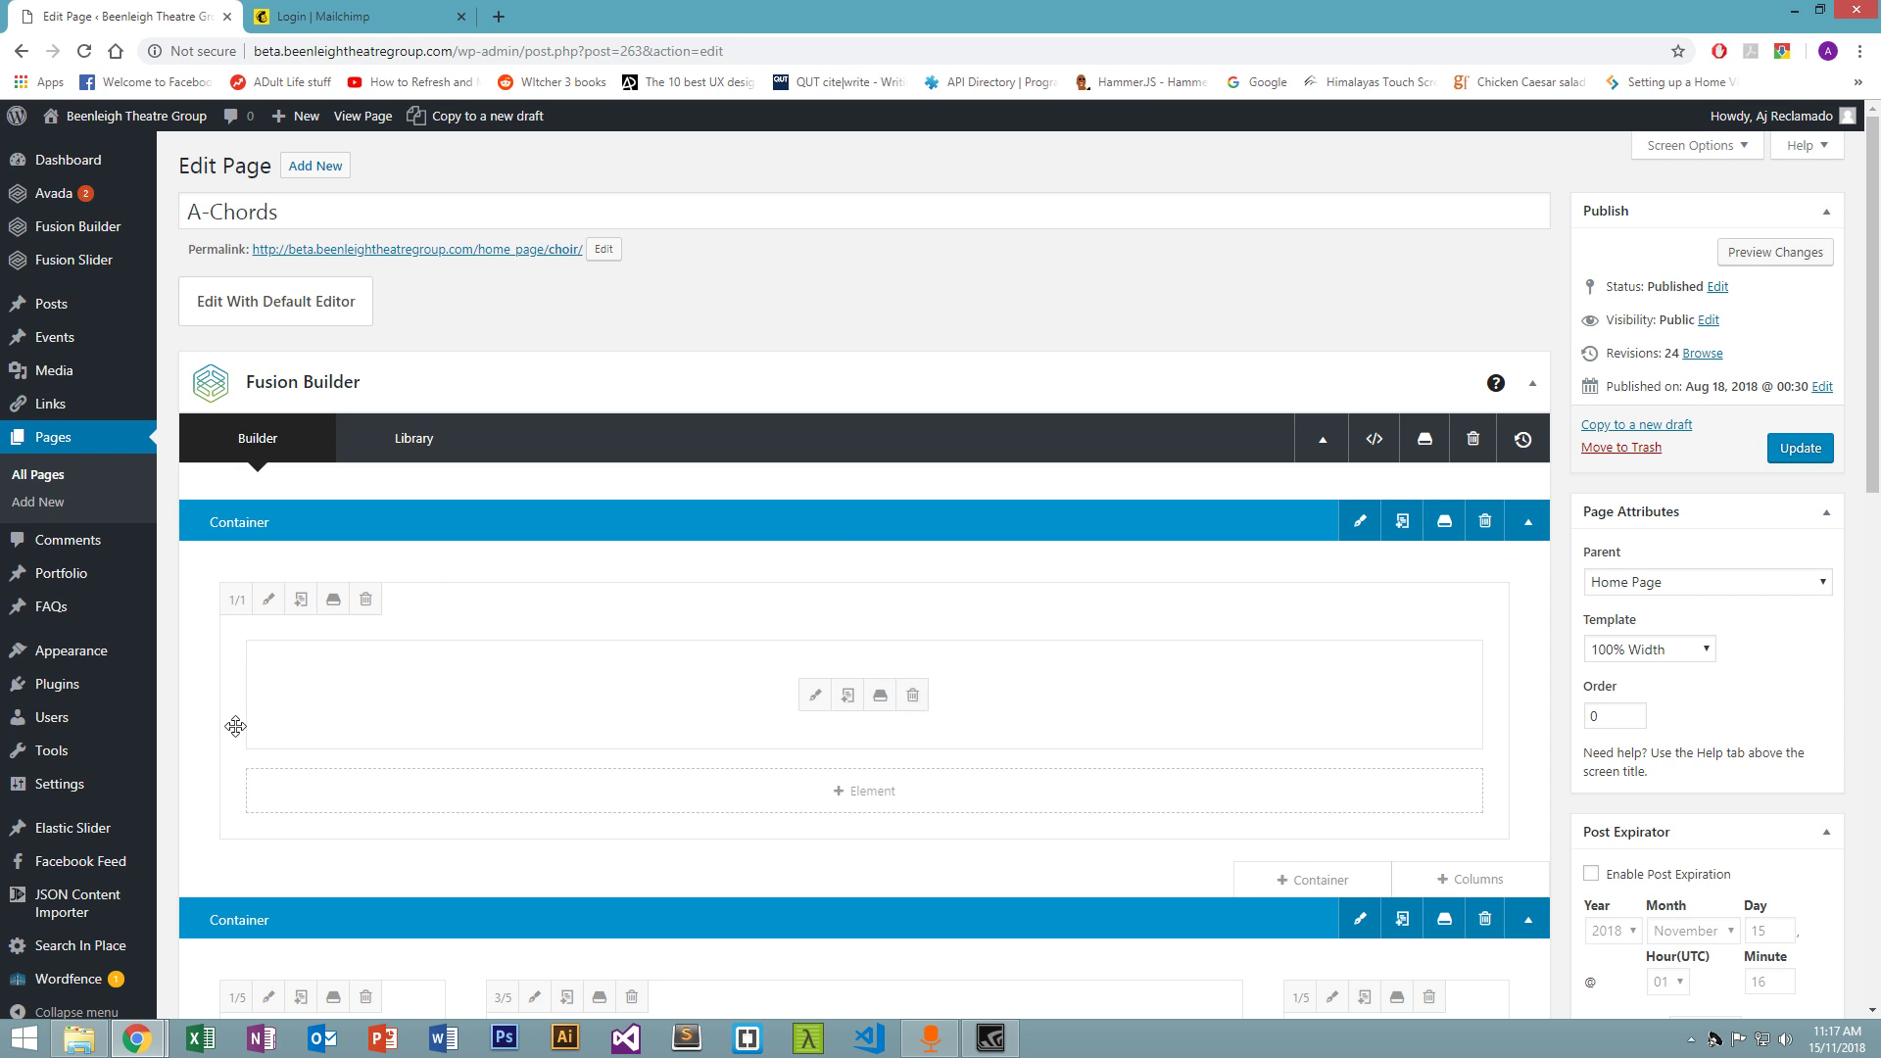
scroll(495, 696, down, 4)
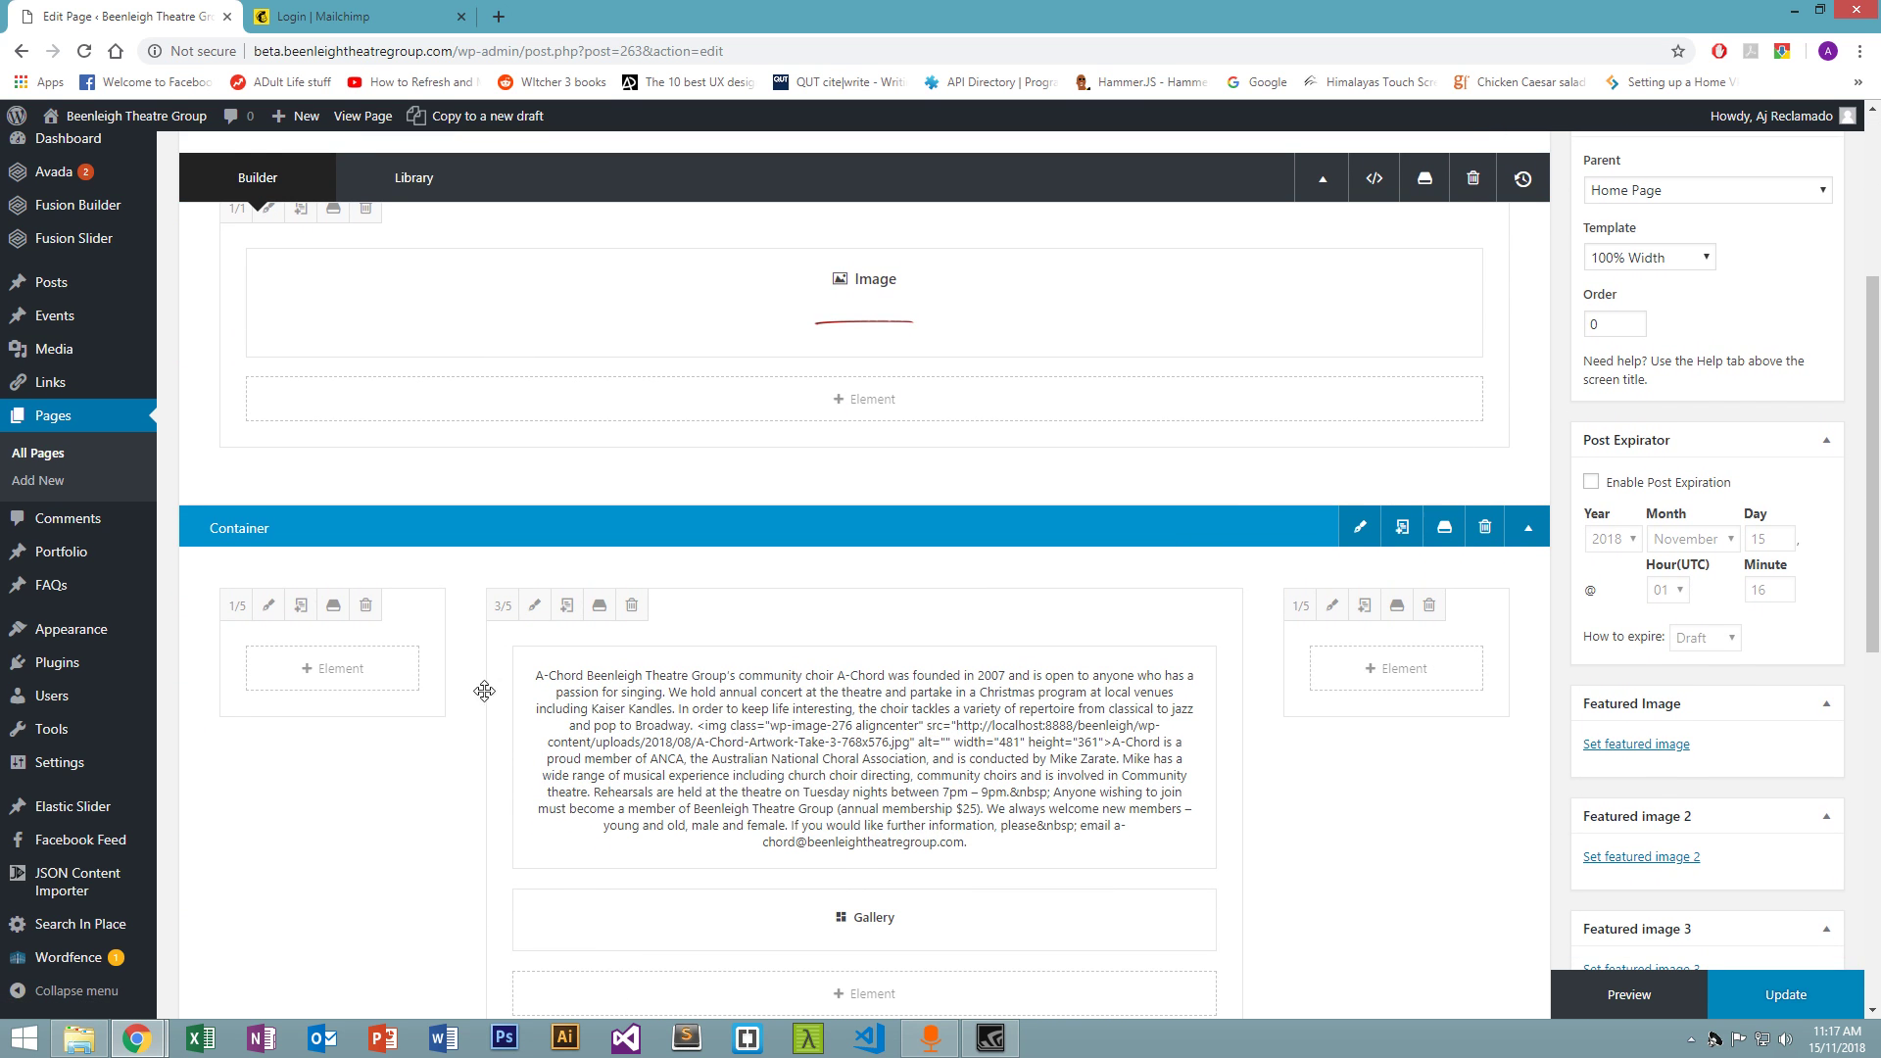
scroll(431, 676, down, 3)
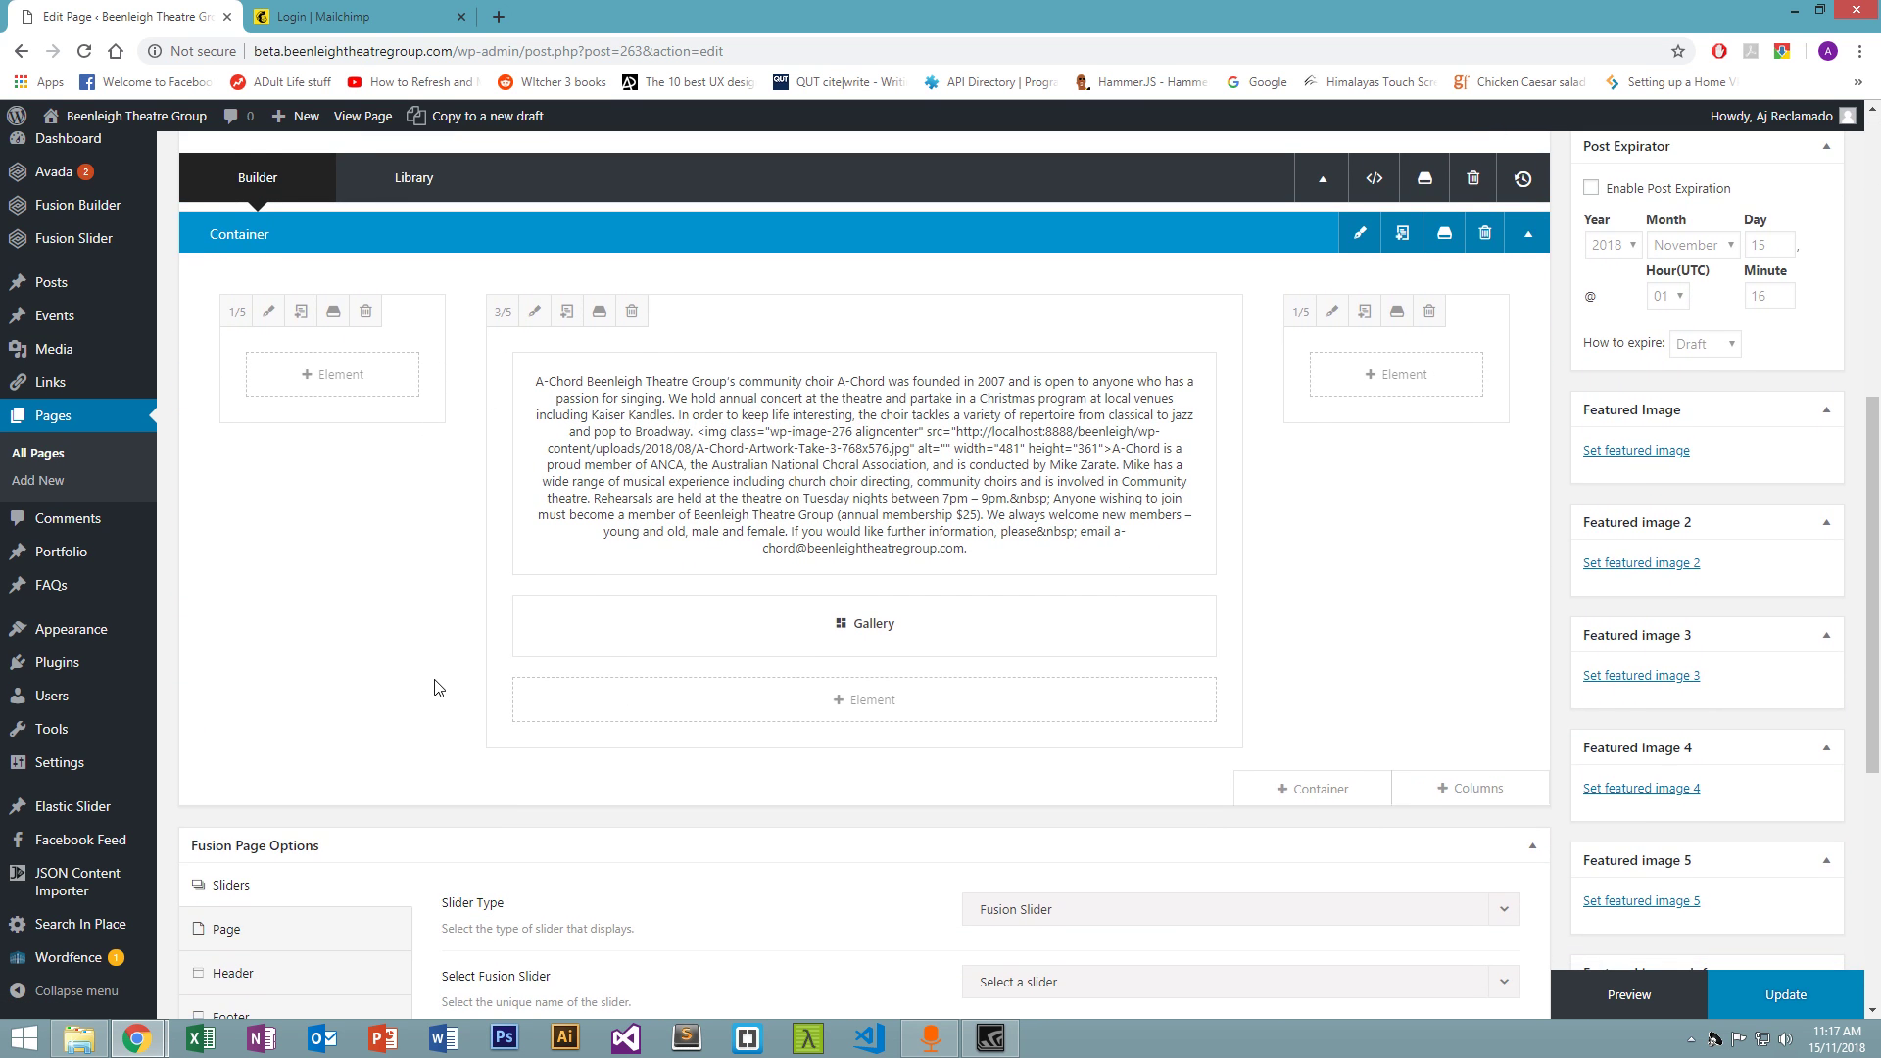
scroll(438, 688, up, 1)
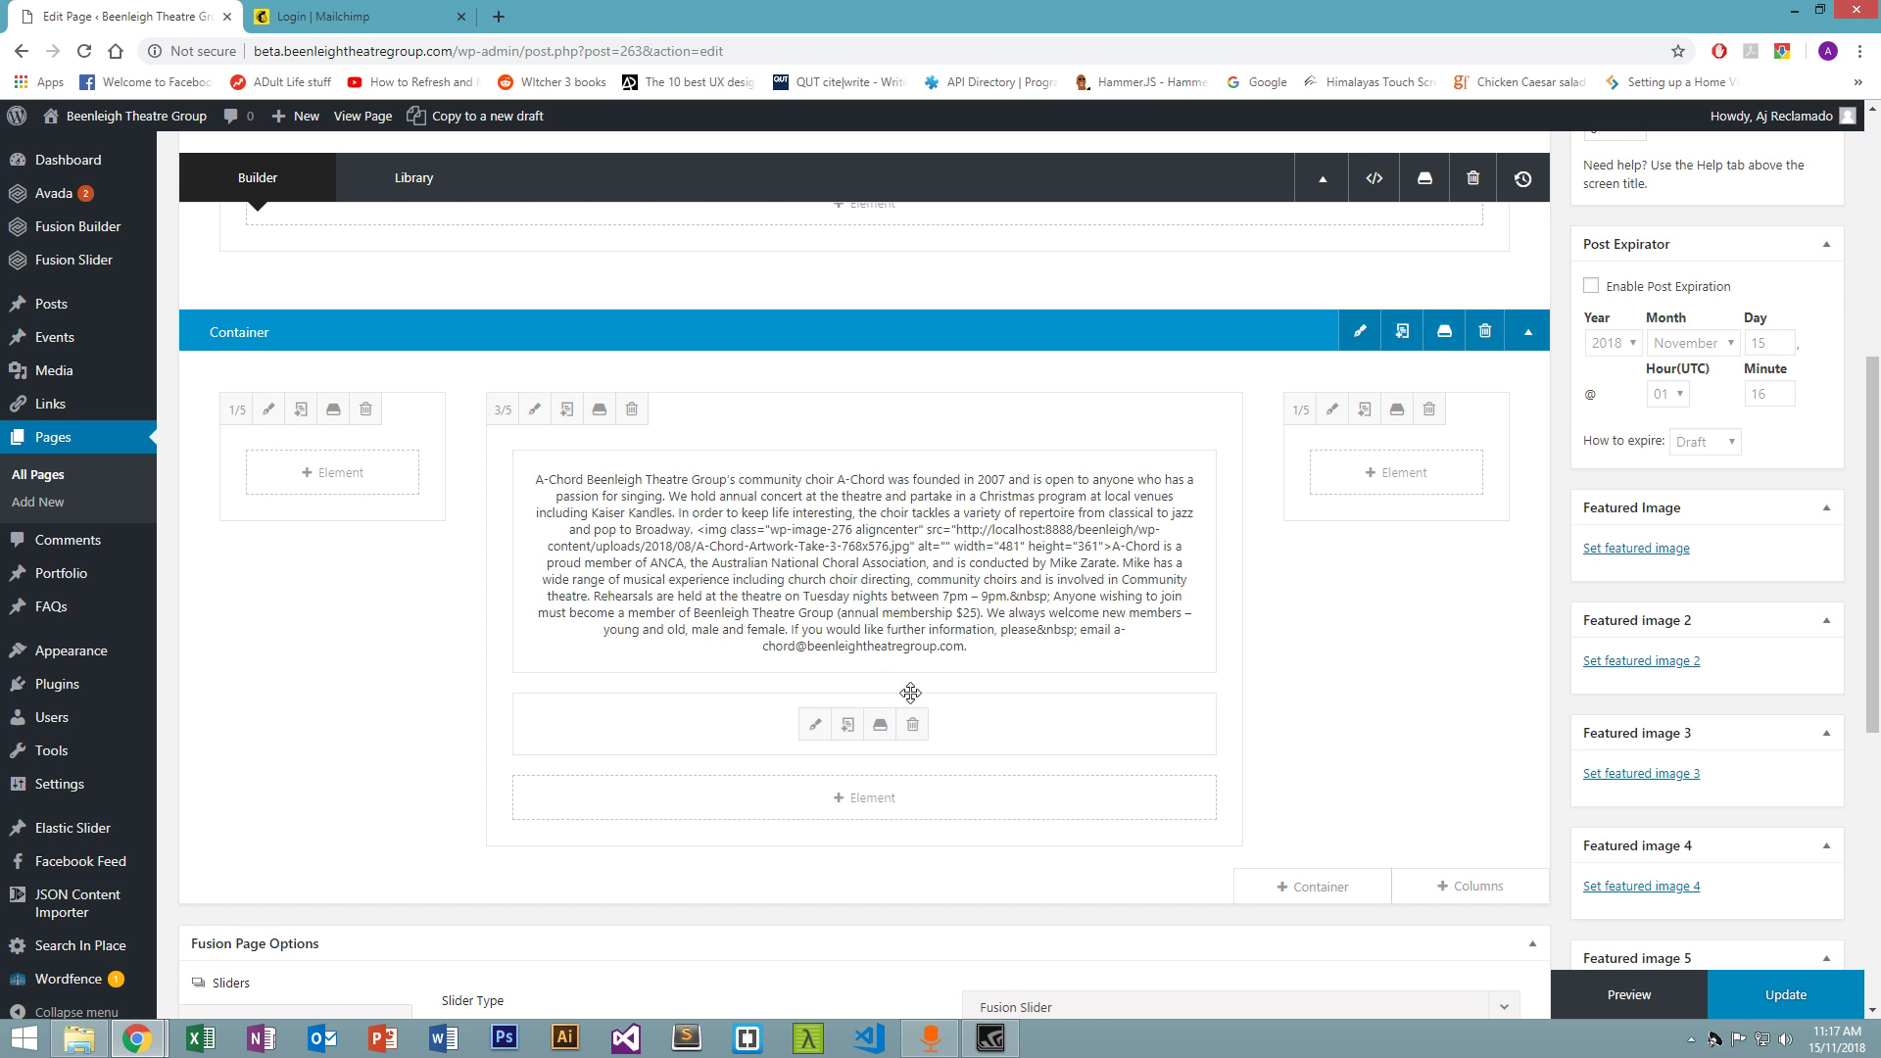
scroll(983, 677, up, 4)
scroll(992, 678, up, 2)
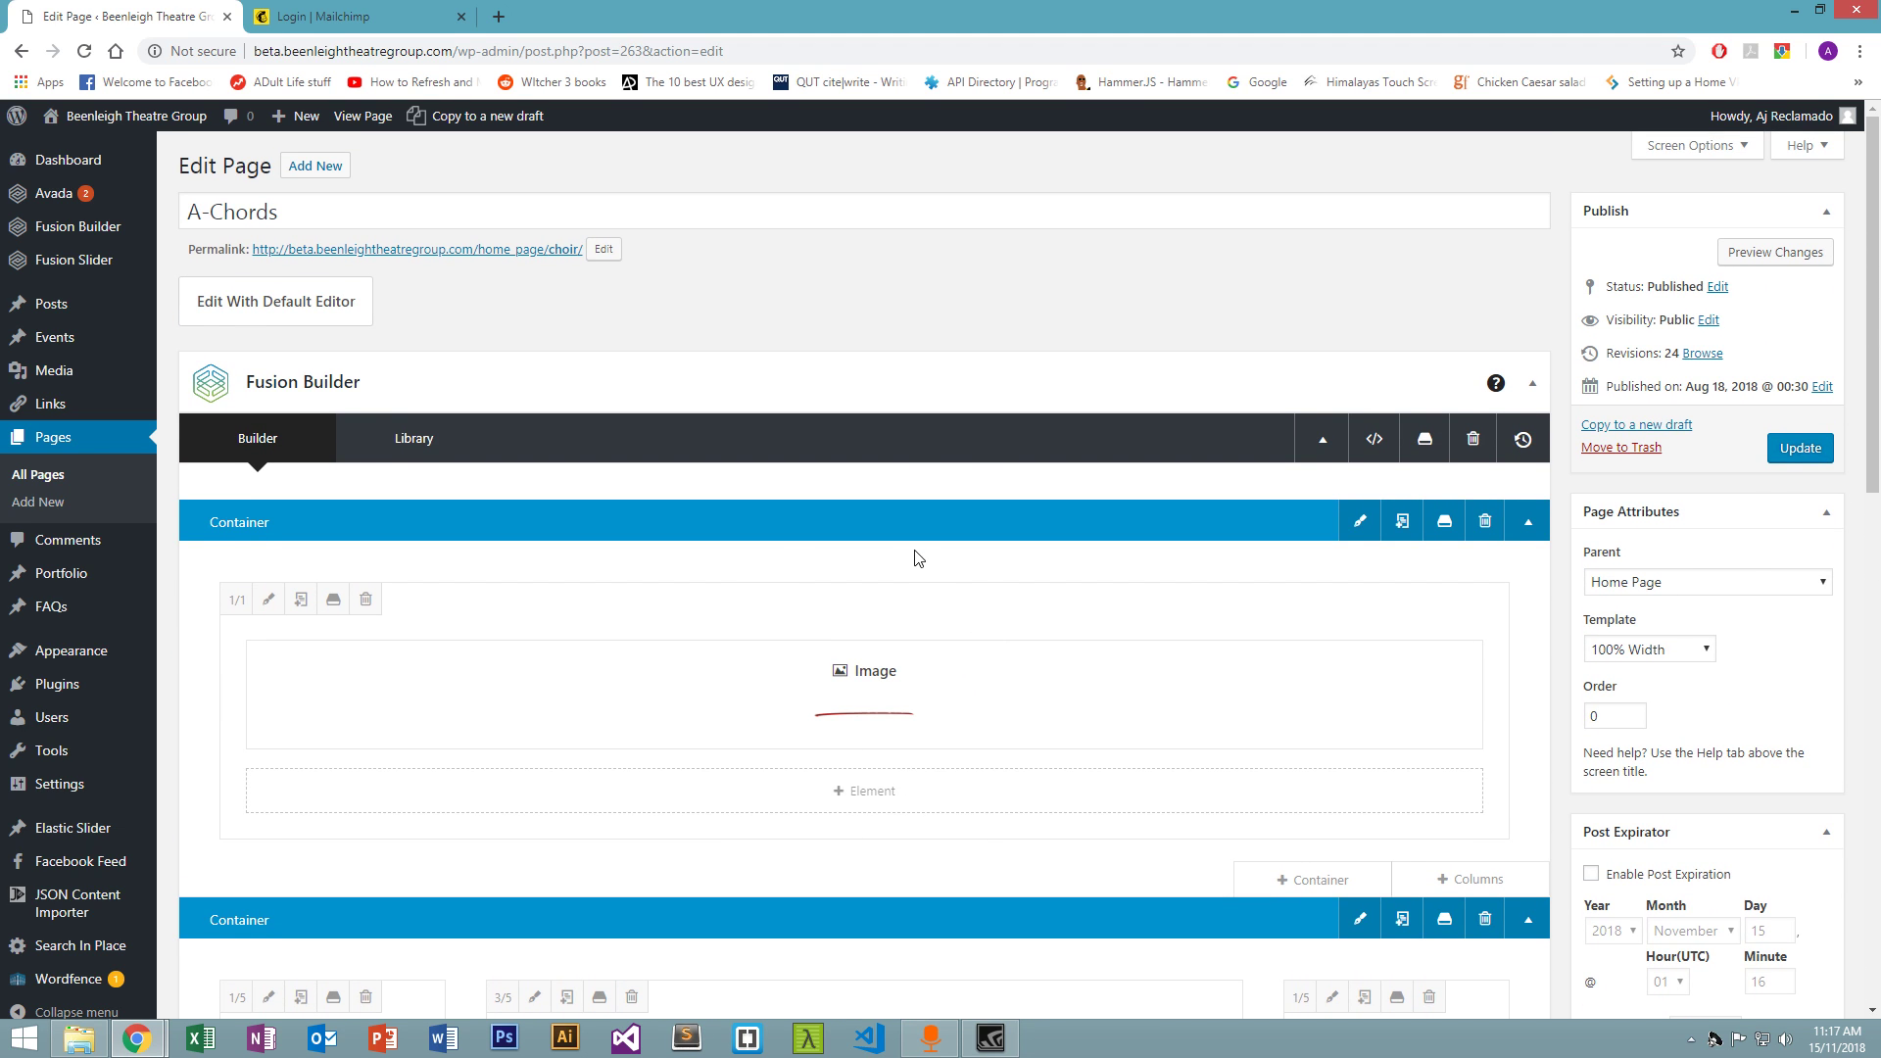
Open the text block in the middle column of the second container and bring its content editor into view
scroll(916, 556, down, 1)
scroll(917, 558, down, 2)
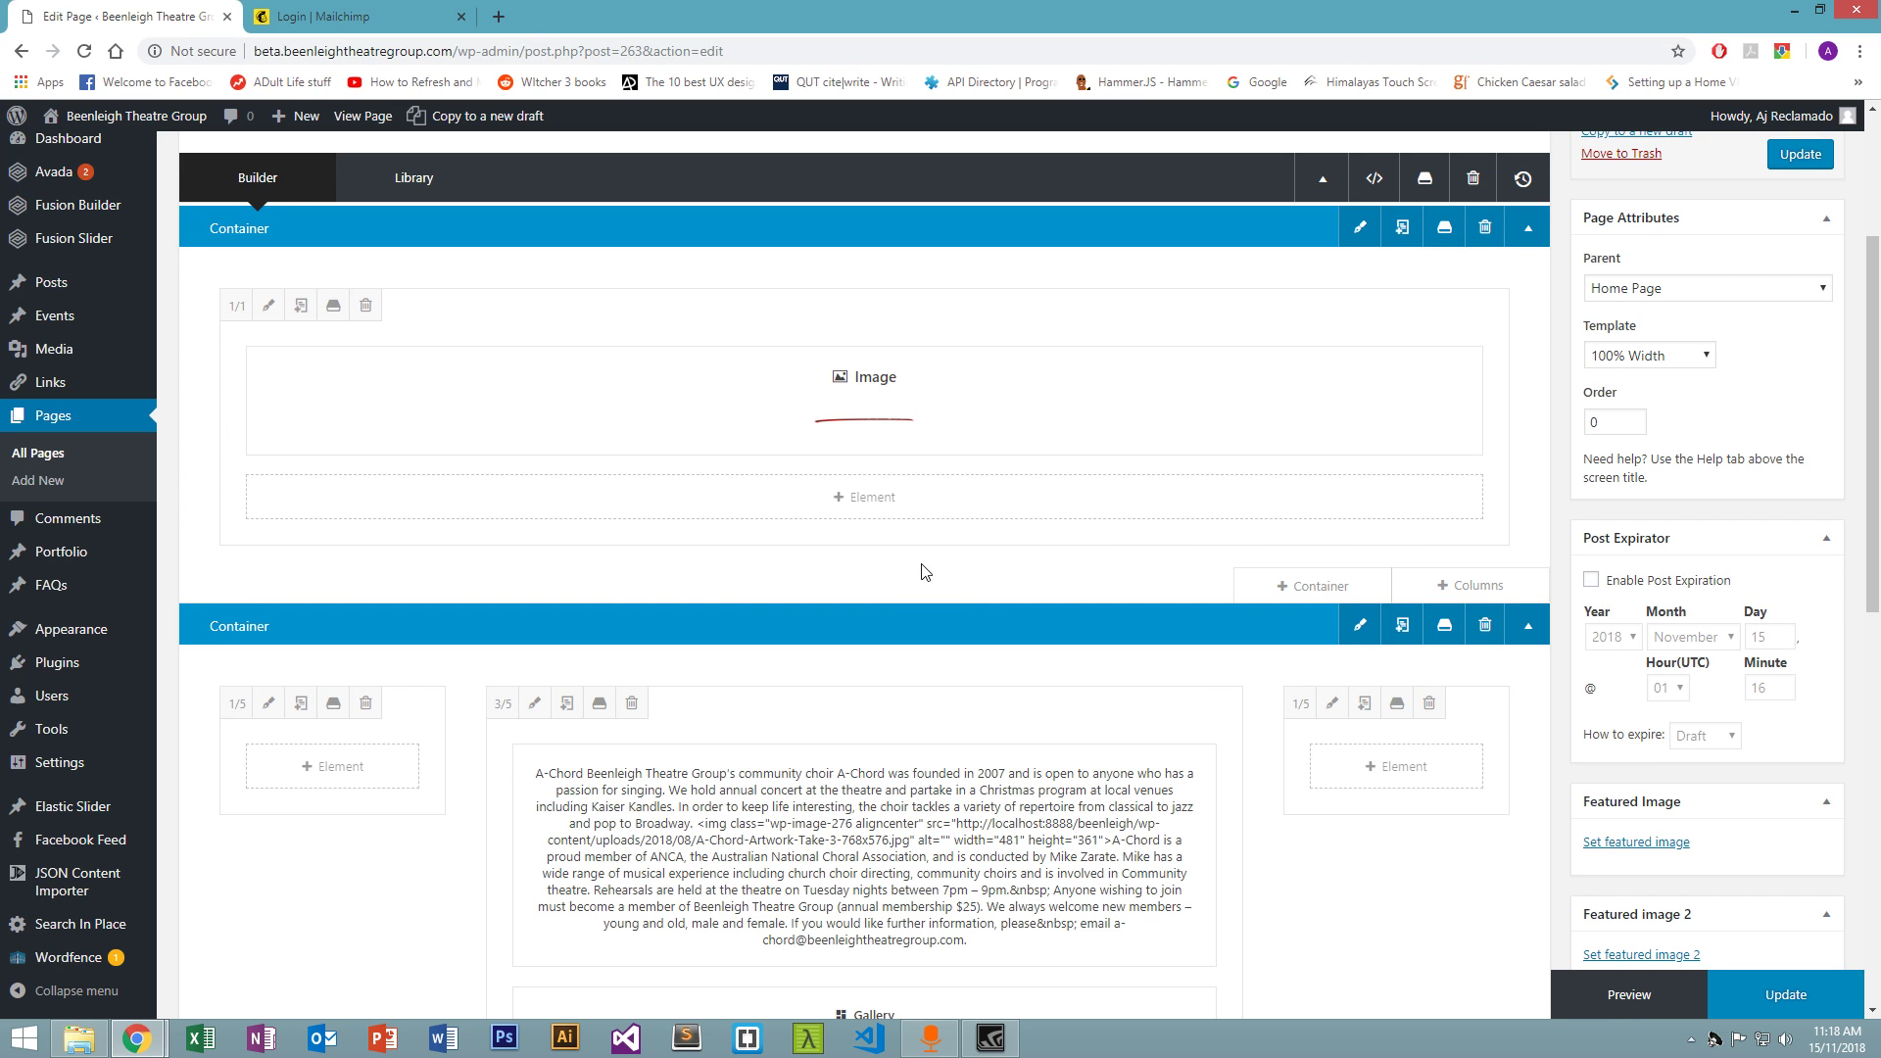
mouse_move(945, 832)
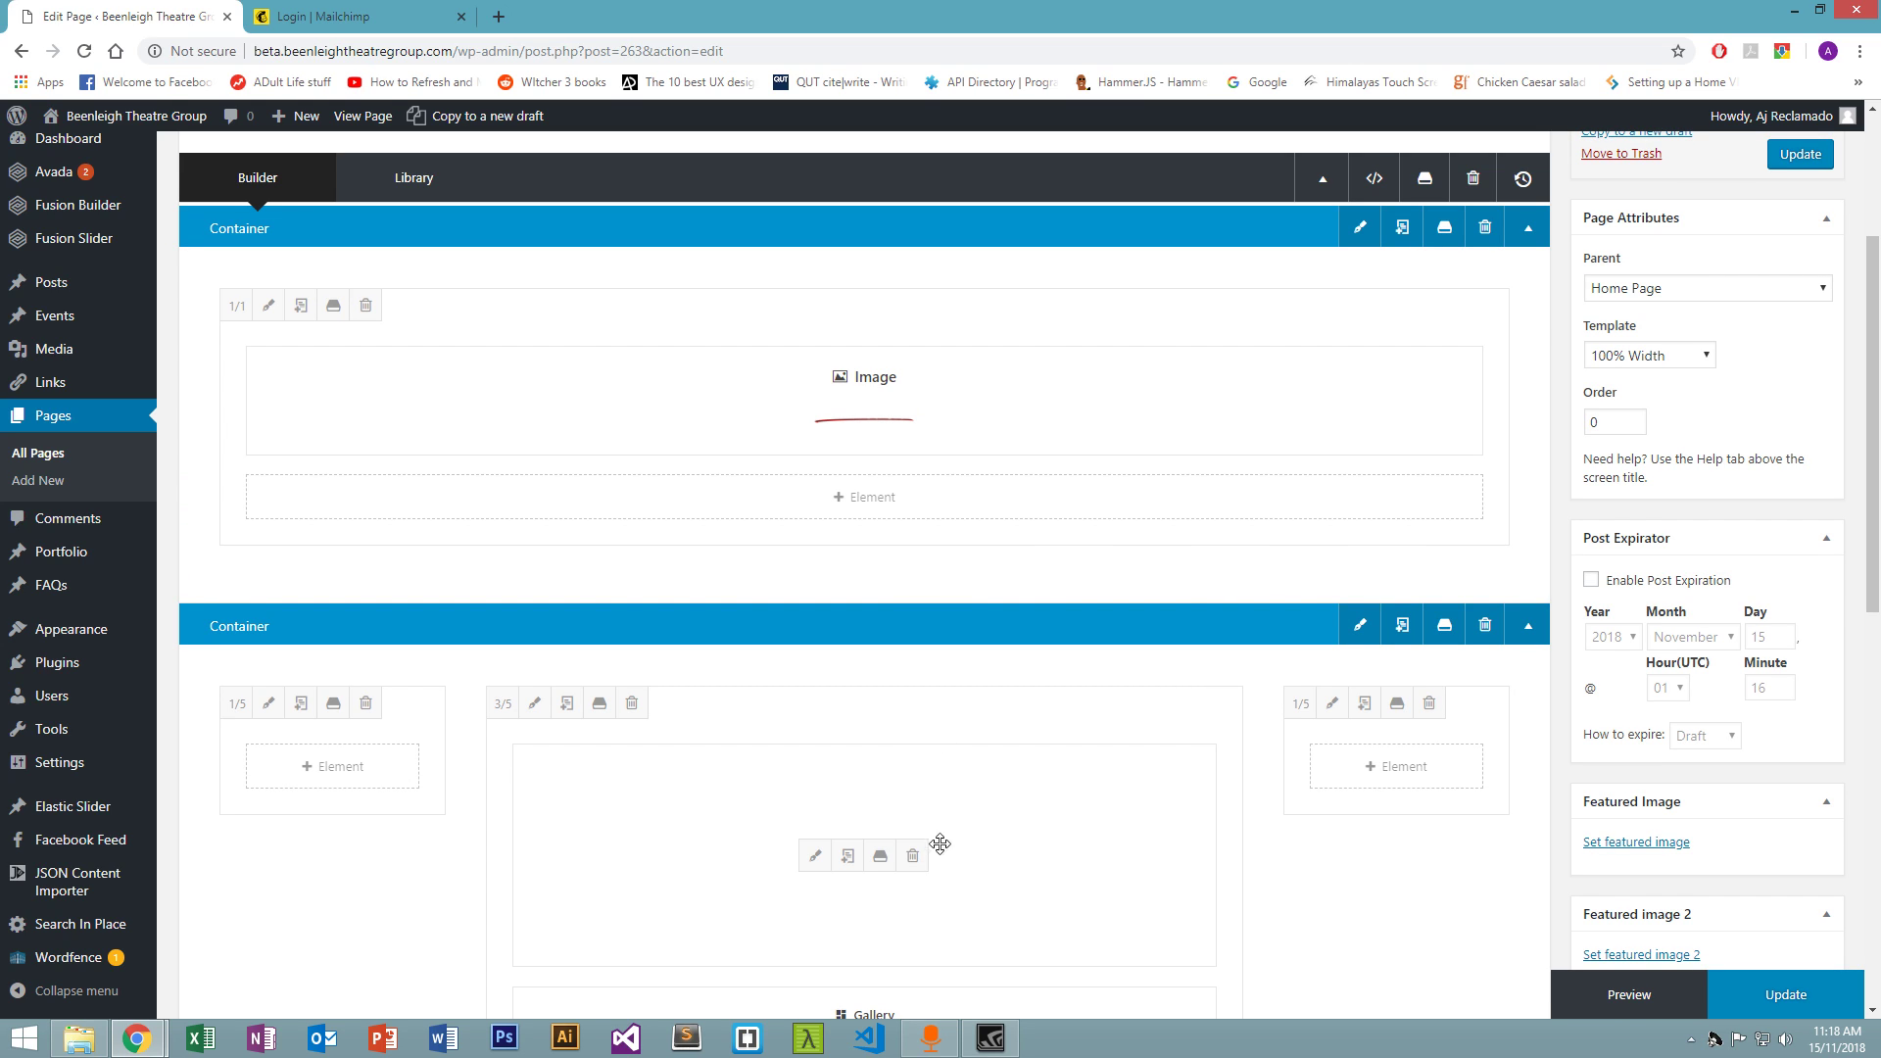
click(814, 857)
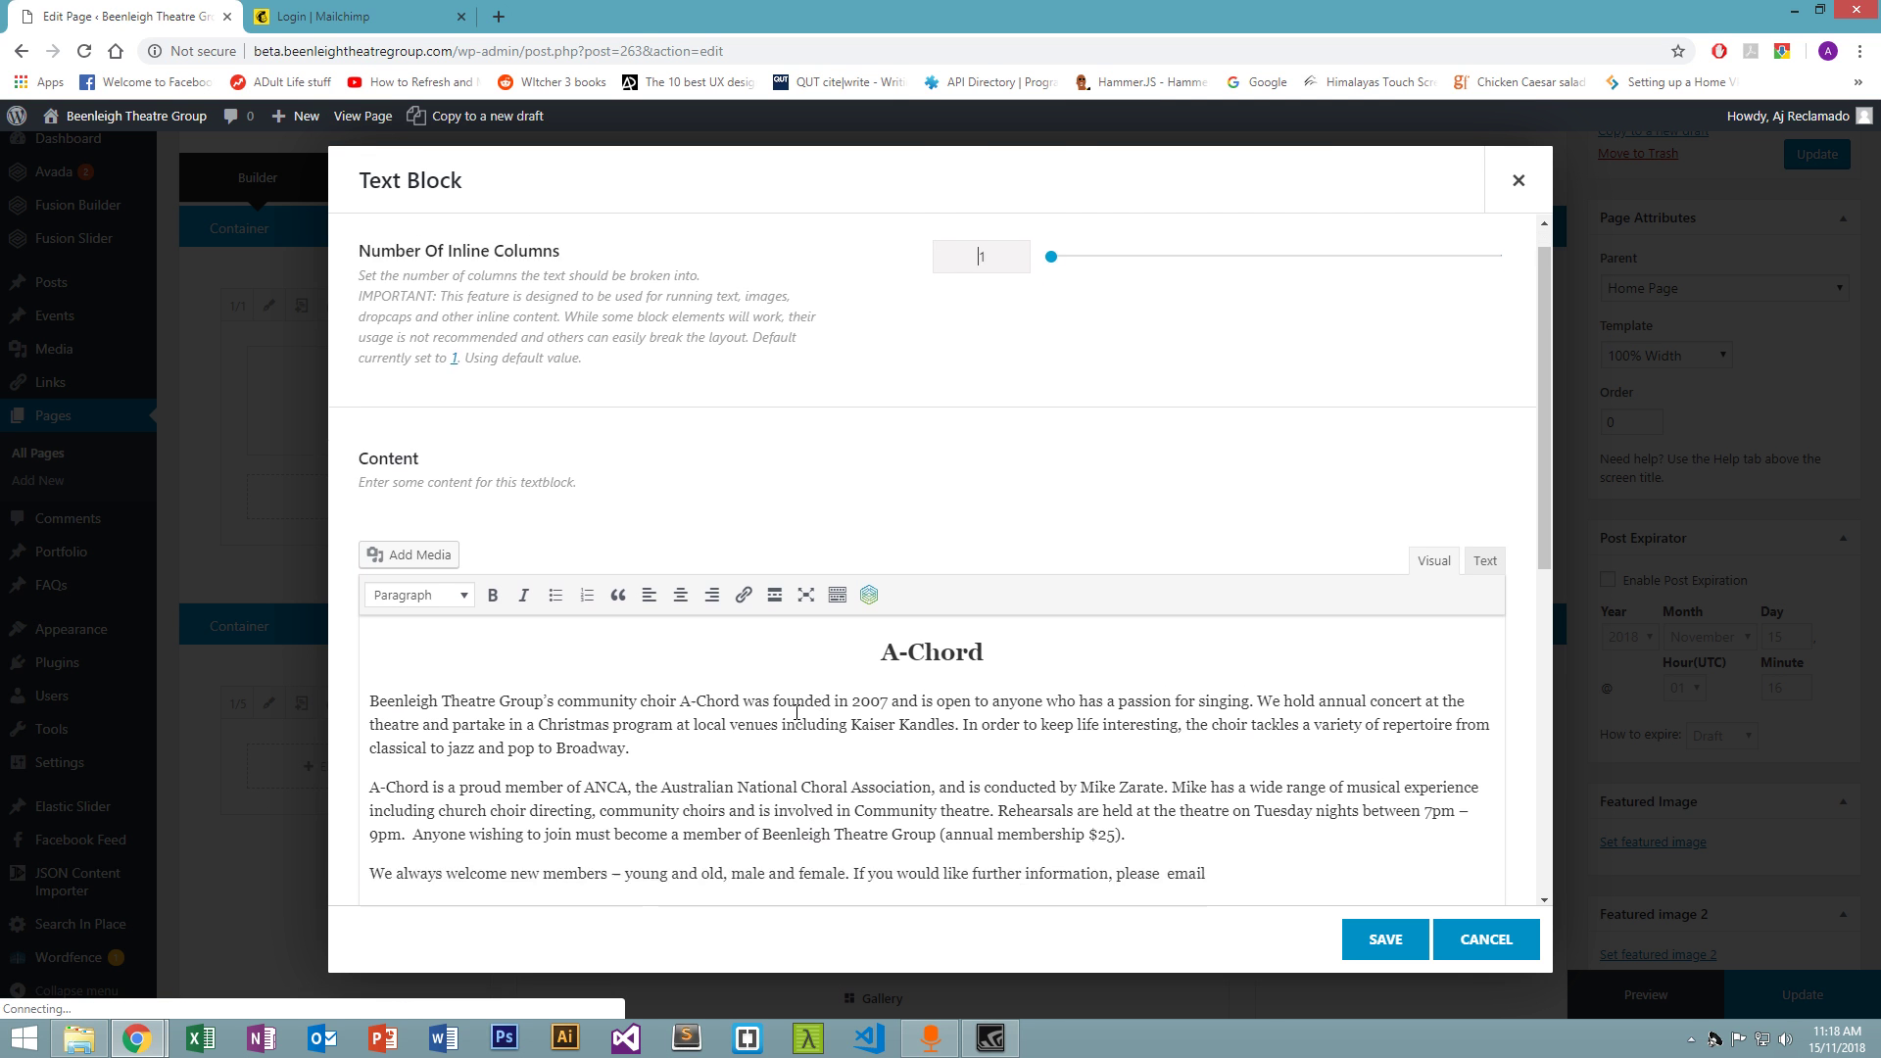
scroll(988, 542, down, 2)
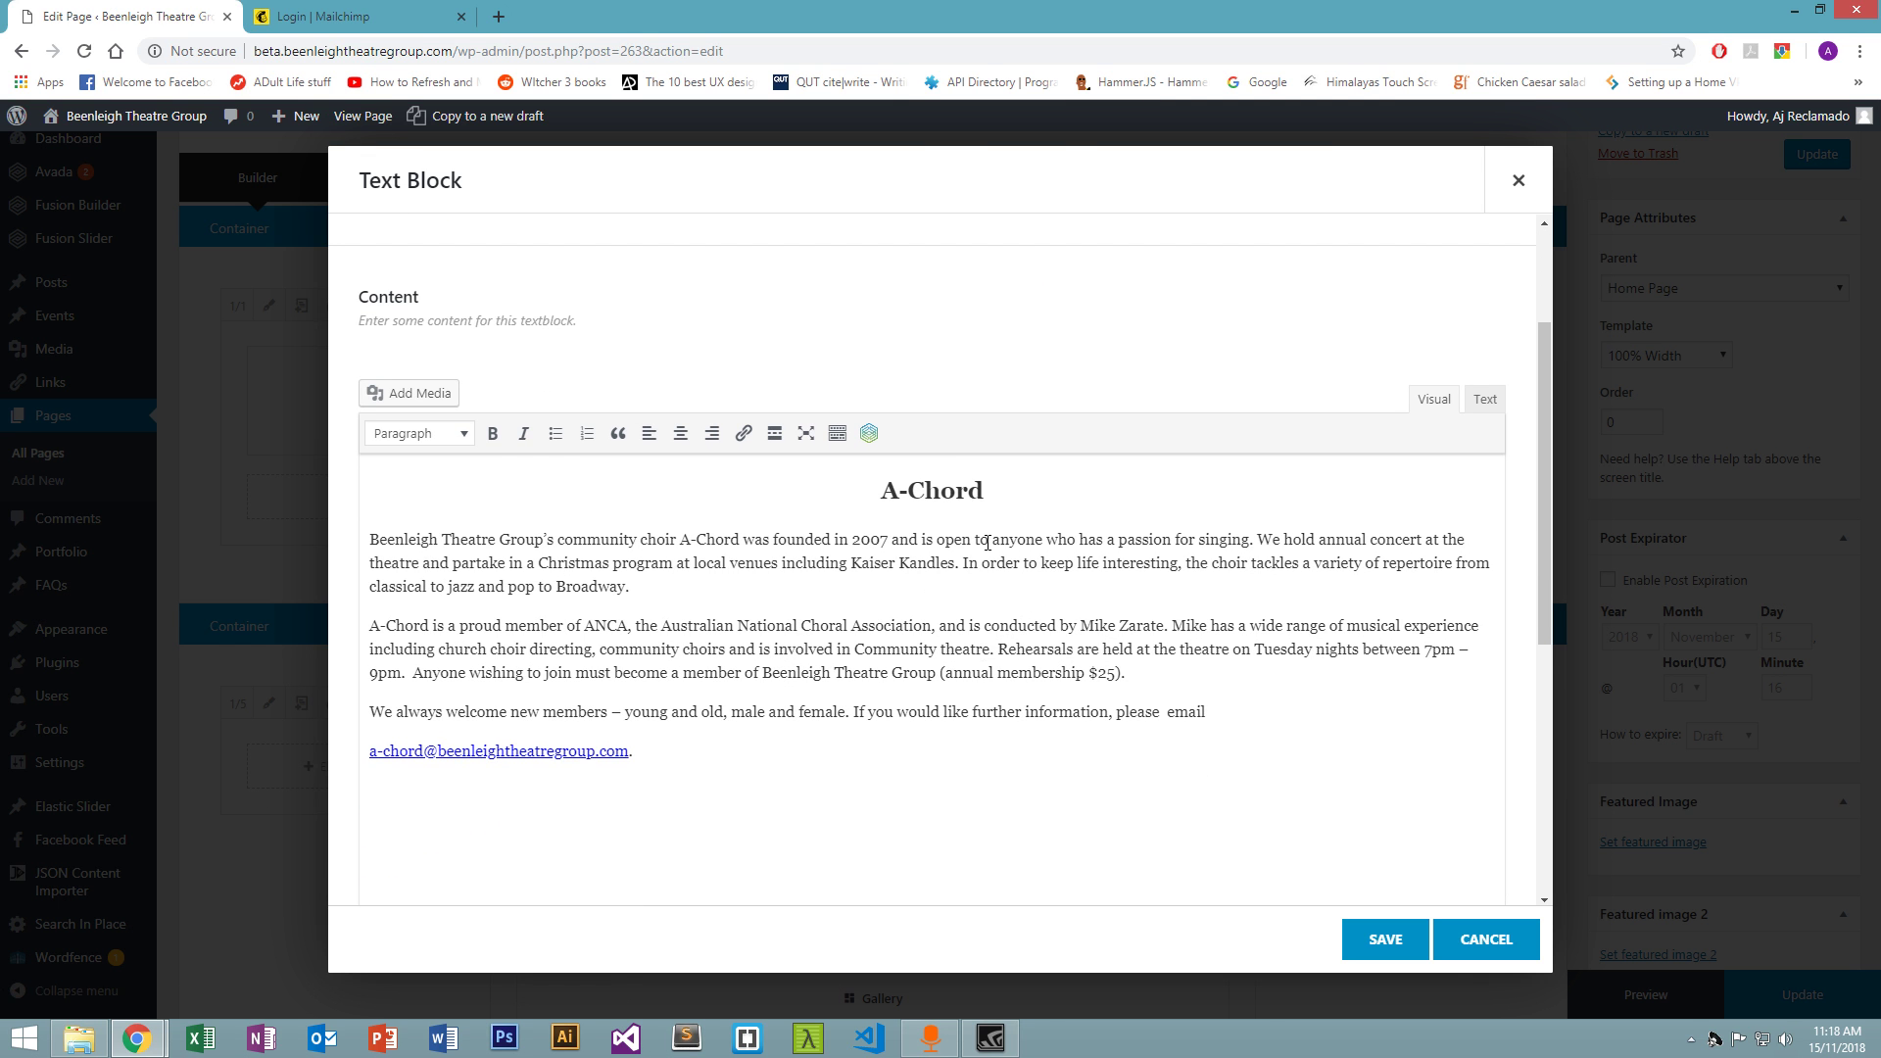
Try bulleted list, numbered list and bold formatting on the paragraphs from "A-Chord is a proud member" through "We always welcome new members"
click(1233, 718)
drag(1214, 714, 361, 627)
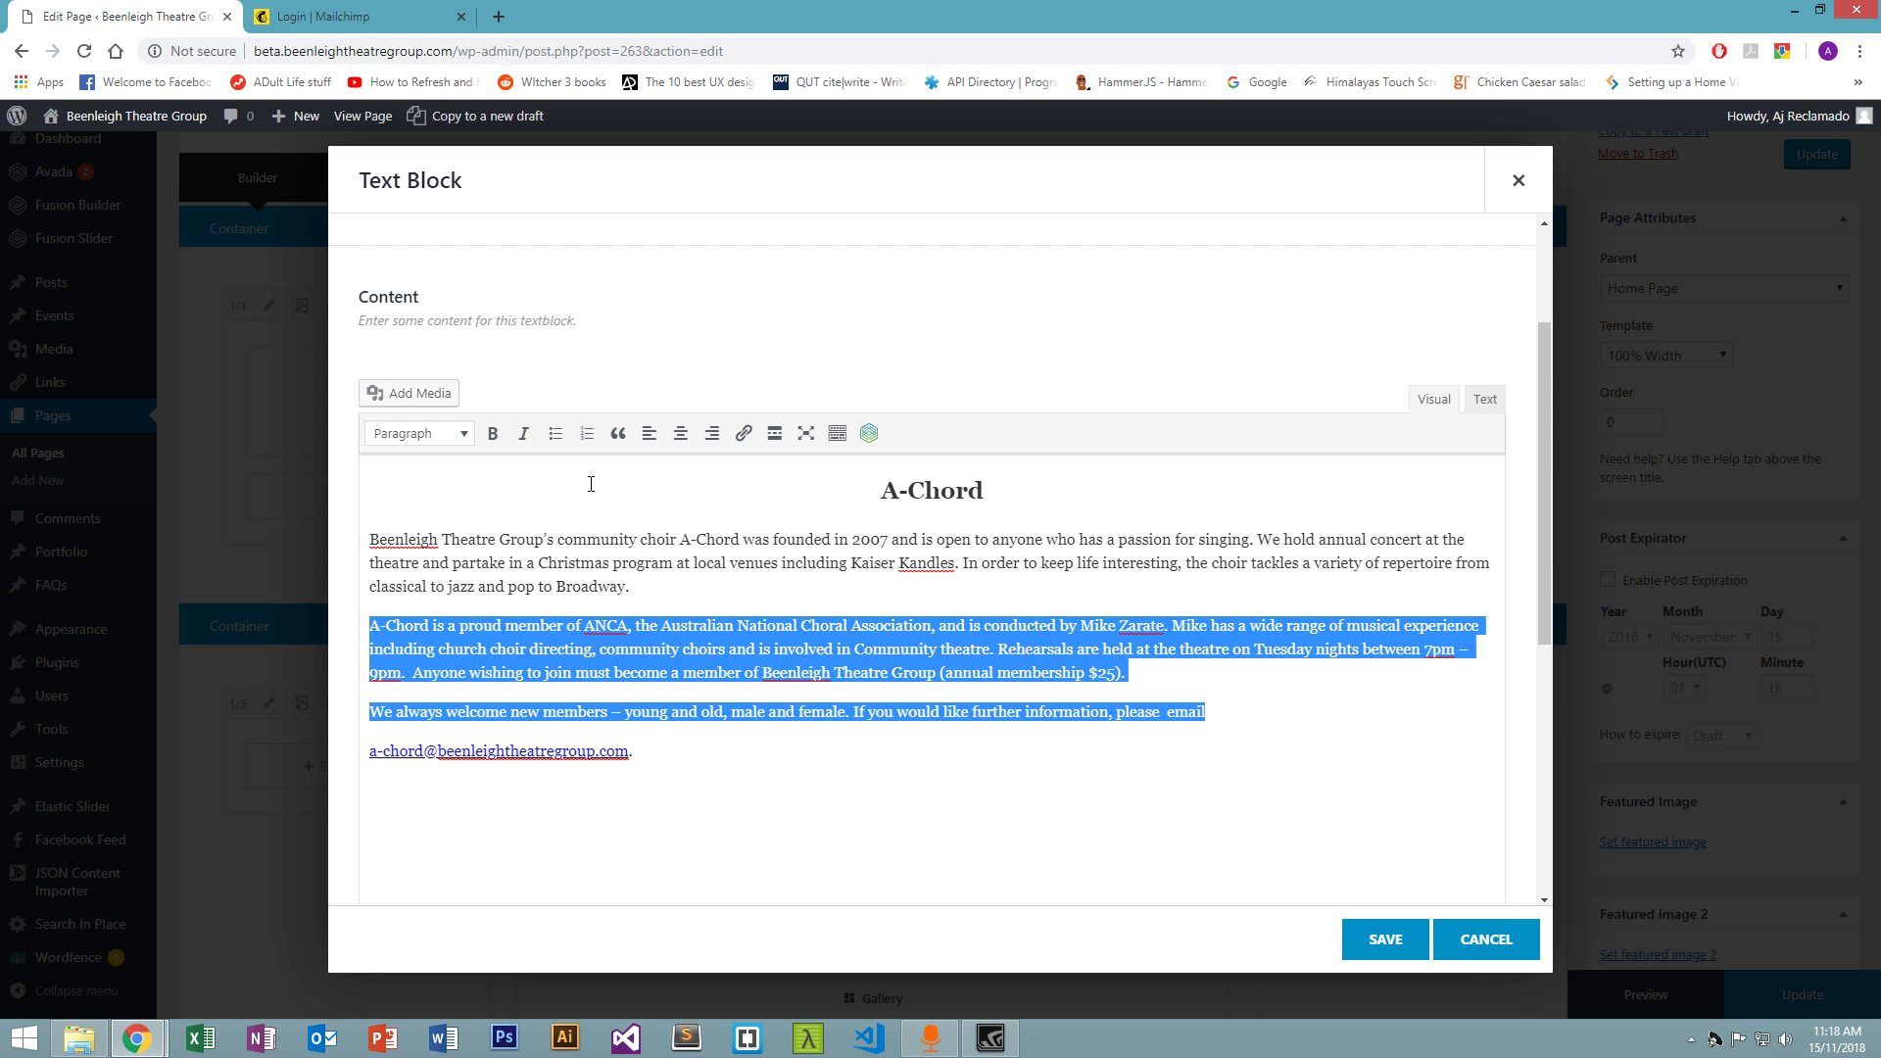
click(555, 434)
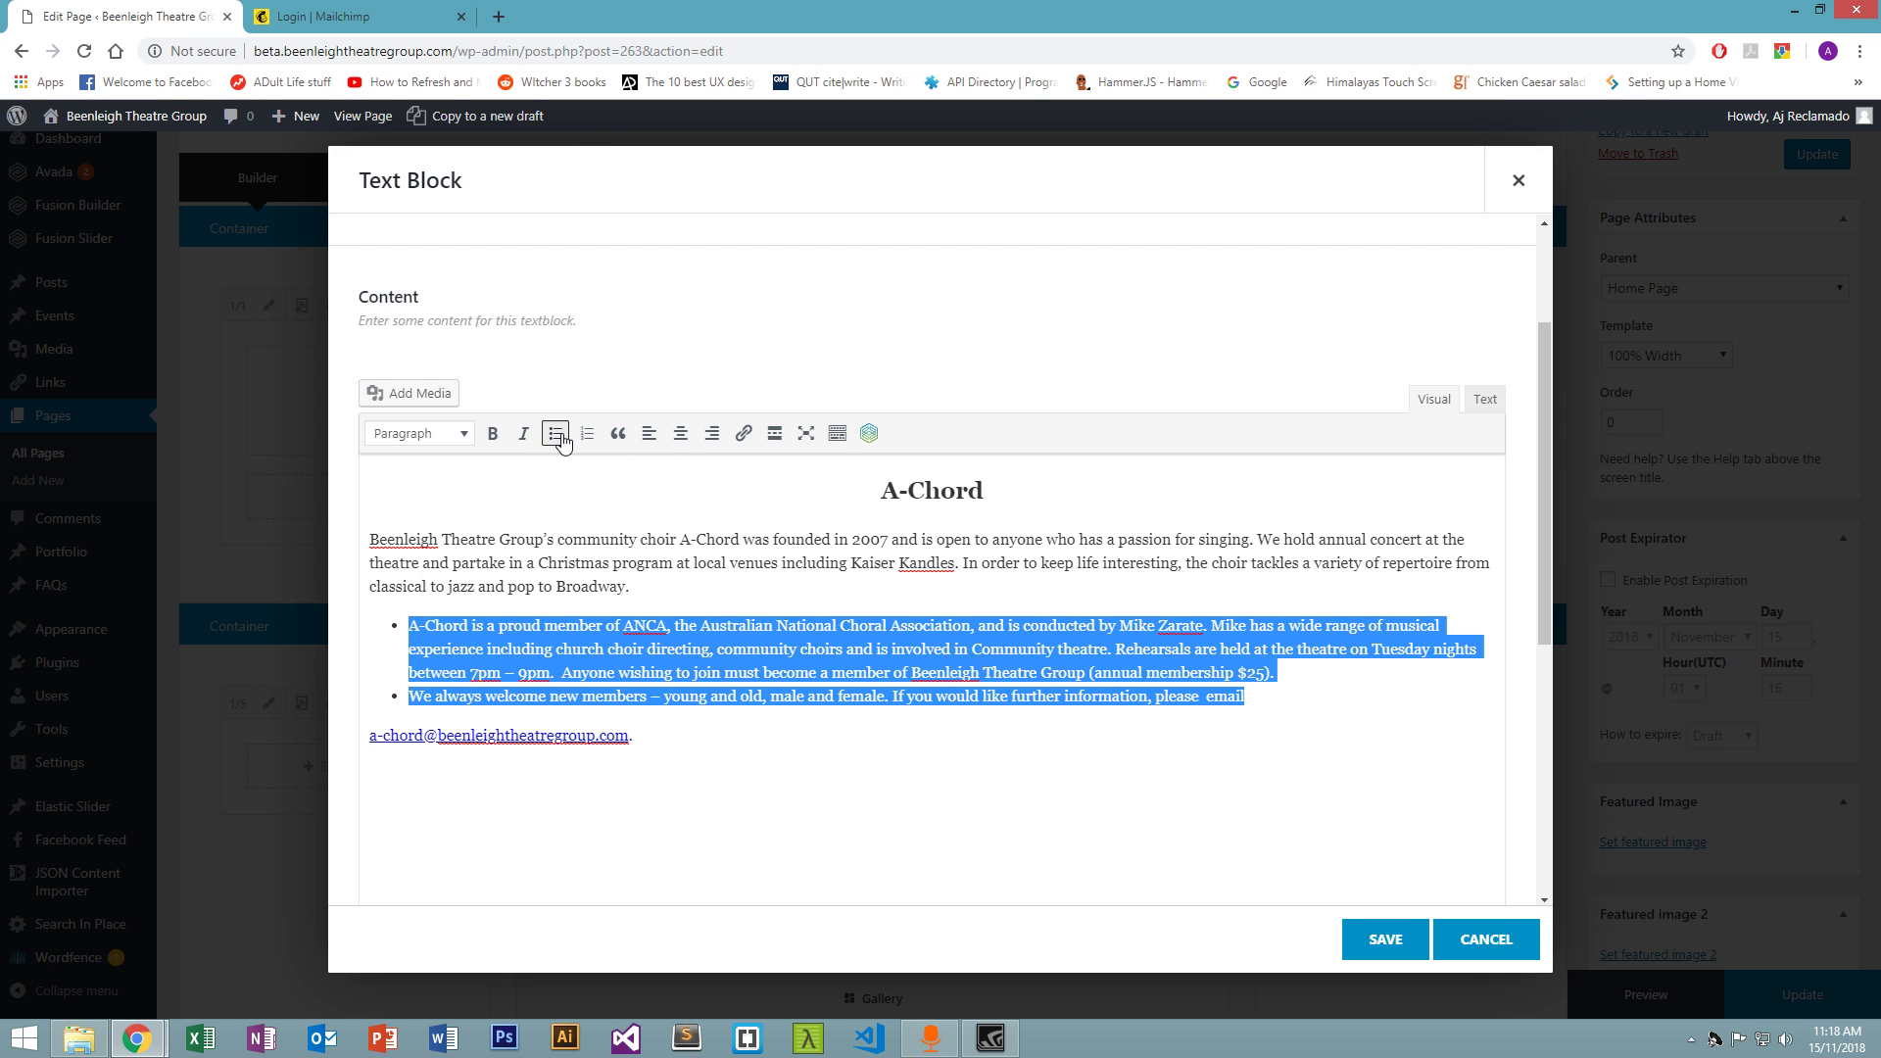
click(587, 434)
click(494, 435)
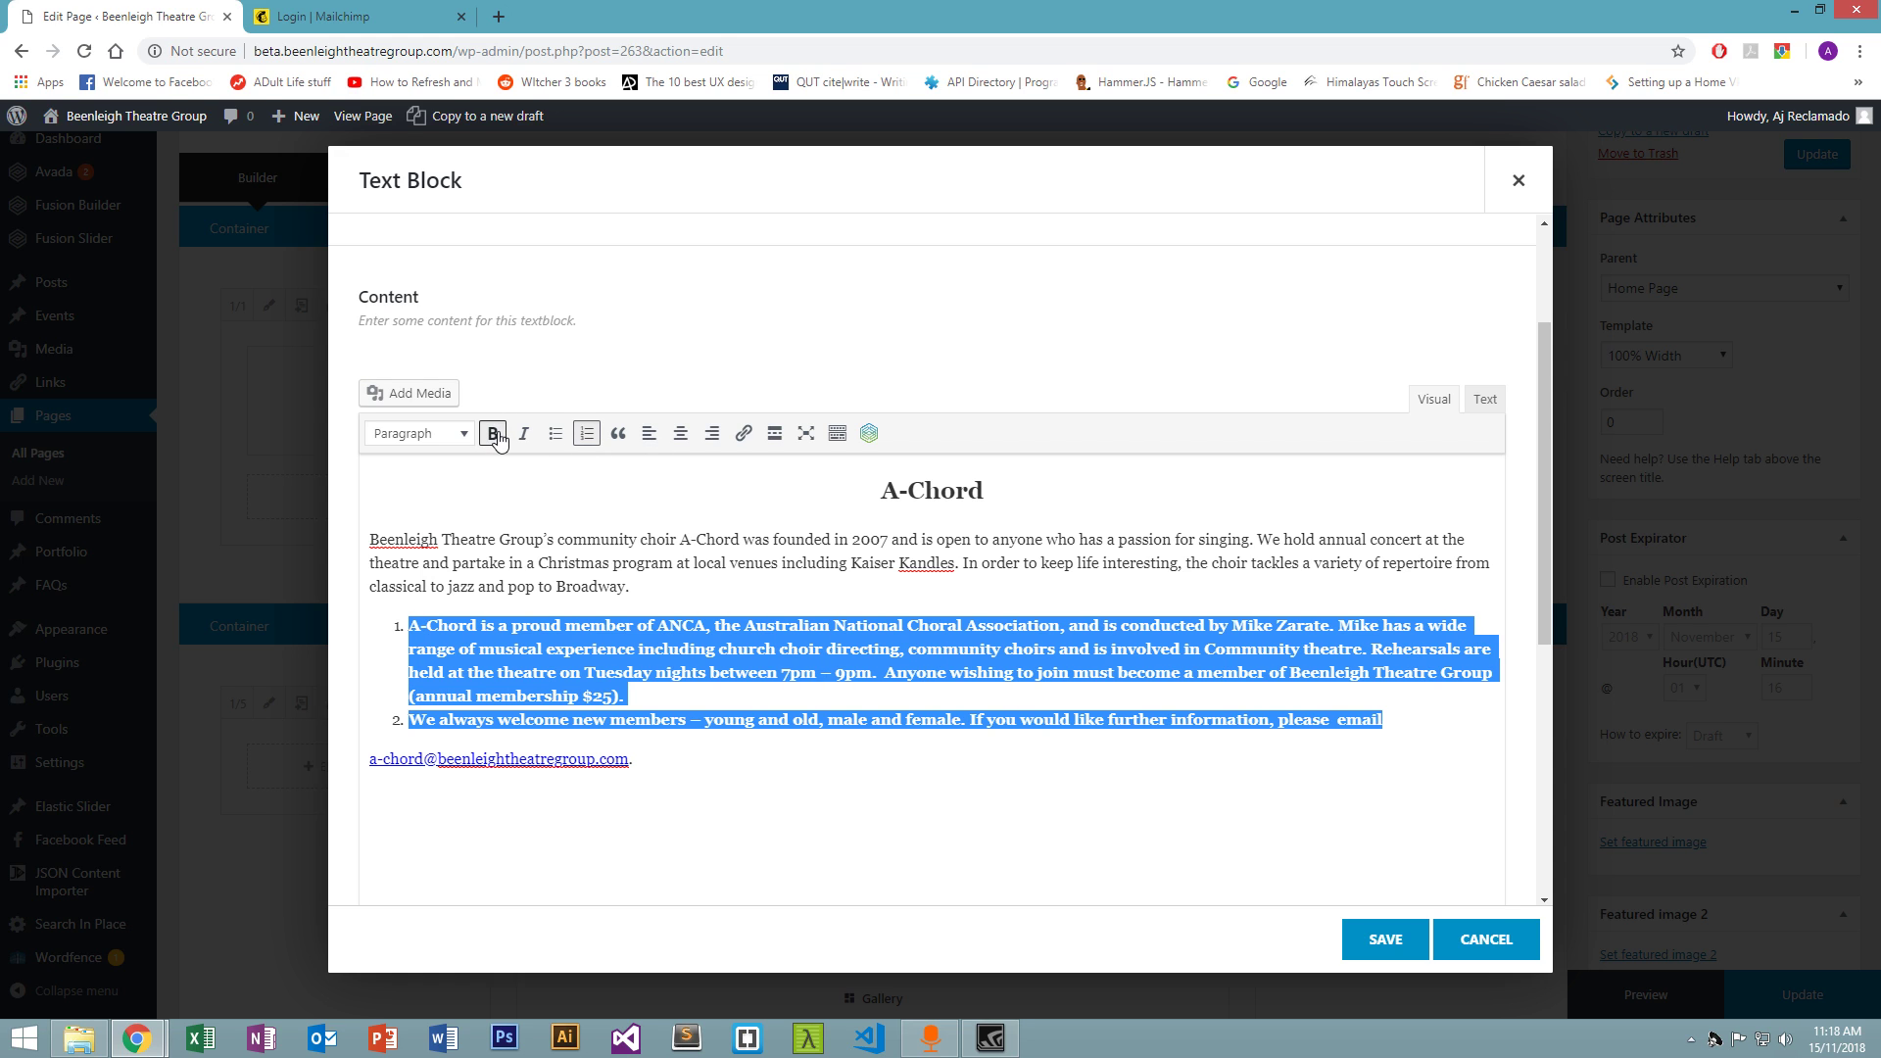
click(495, 438)
Undo the list and bold formatting applied to the two paragraphs
key(ctrl+z)
key(ctrl+z)
key(ctrl+z)
key(ctrl+z)
click(1044, 776)
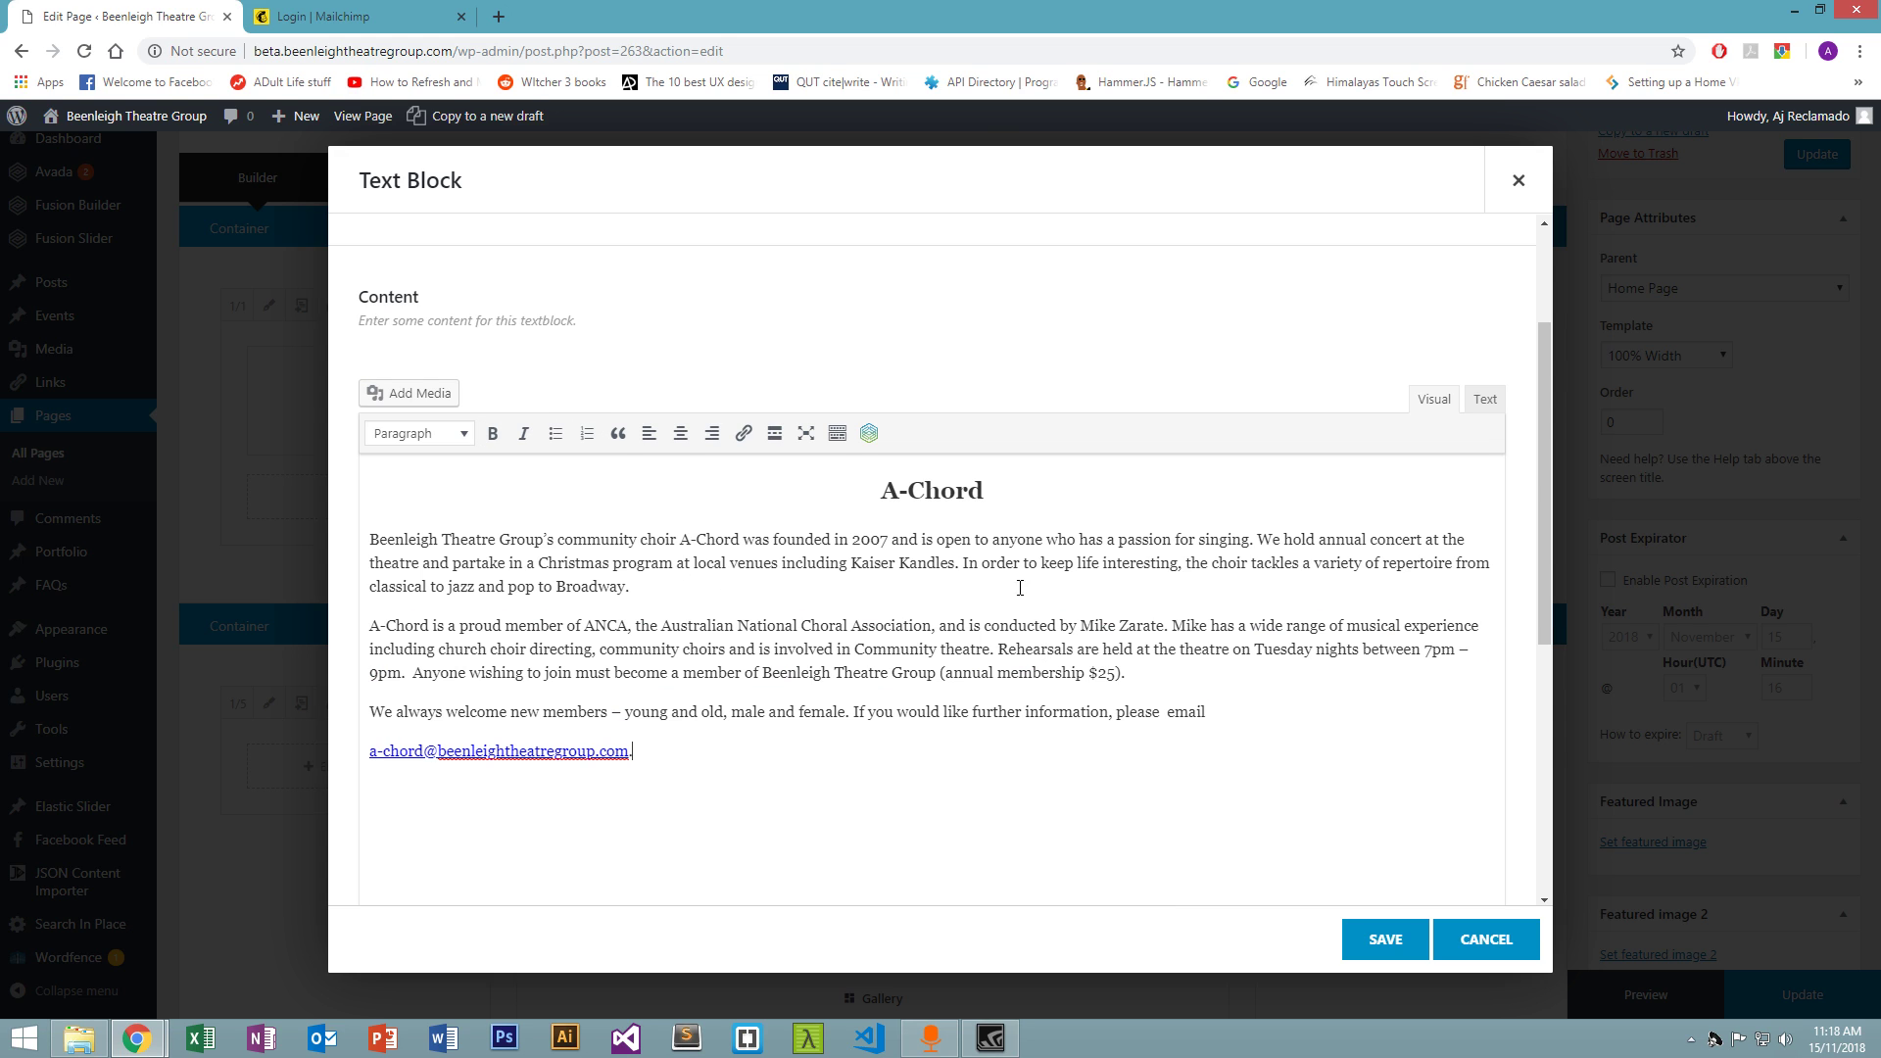
Examine the paragraph and heading styles available for the A-Chord title, leaving its style as it is
drag(999, 483, 827, 470)
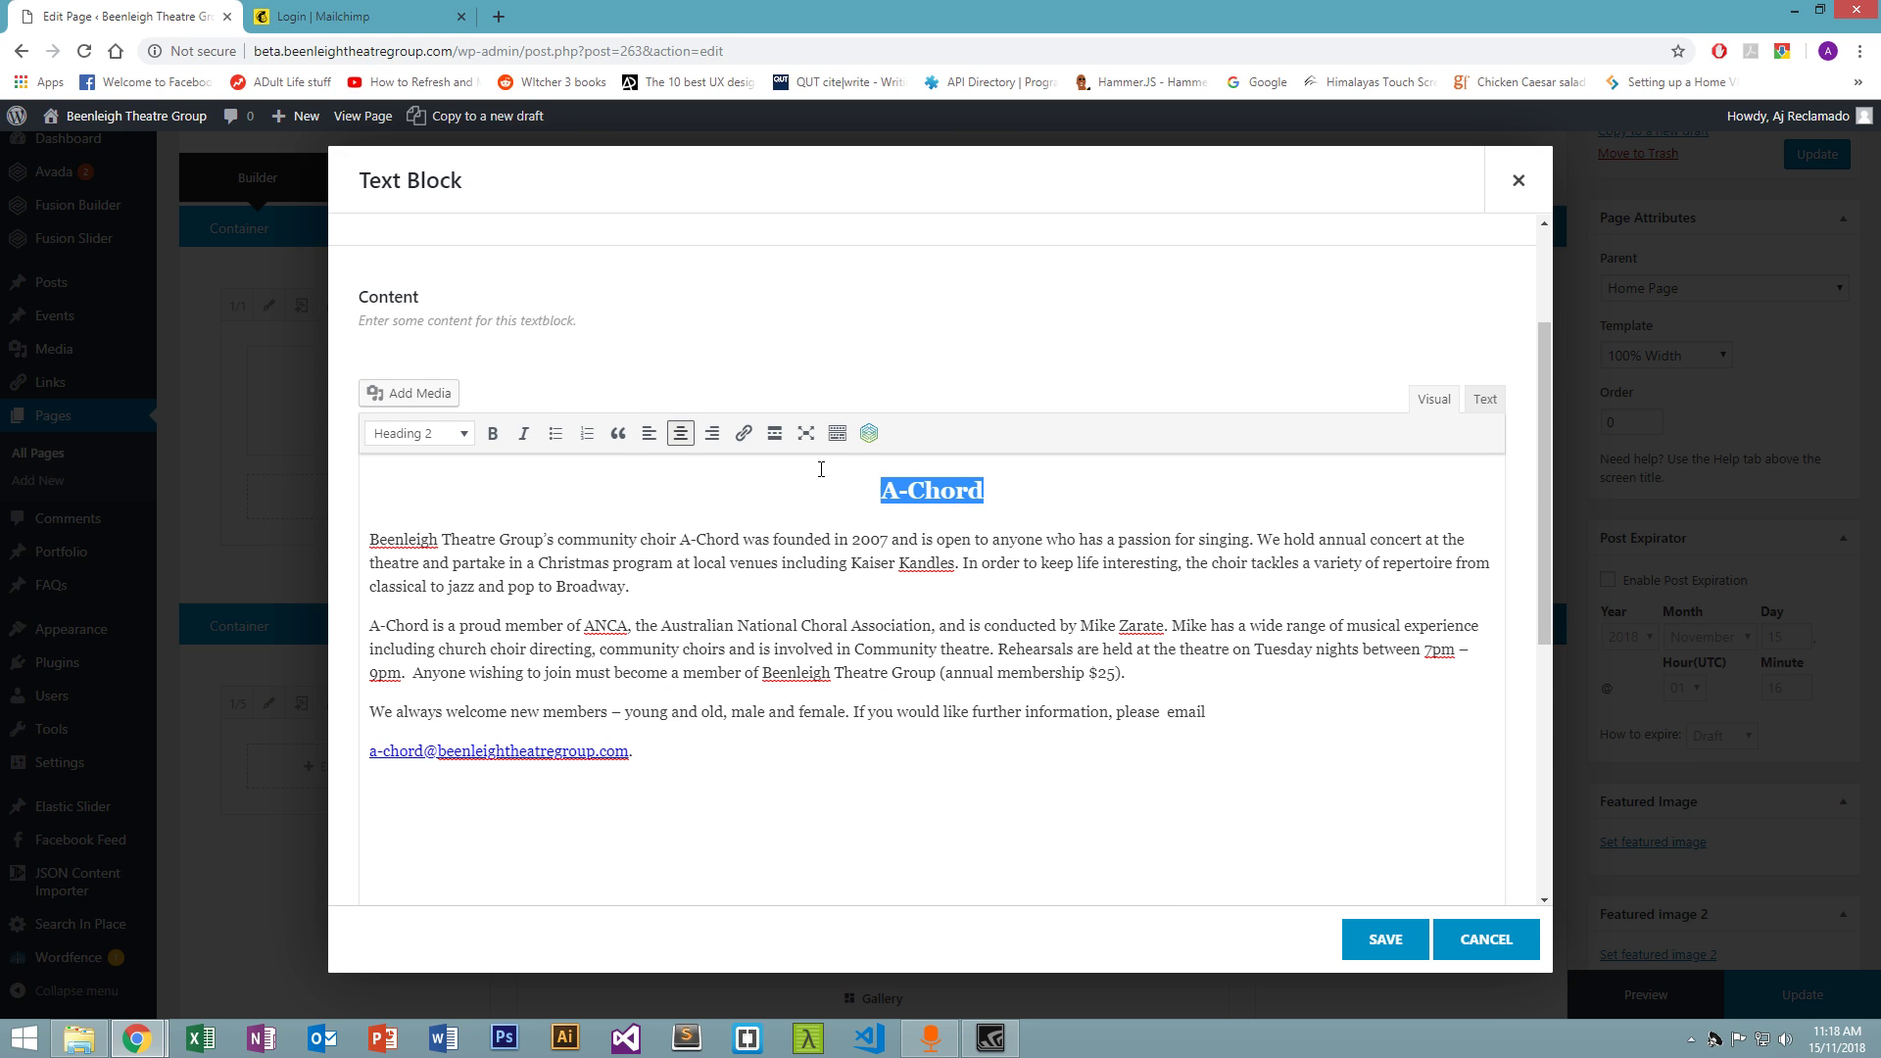
click(461, 434)
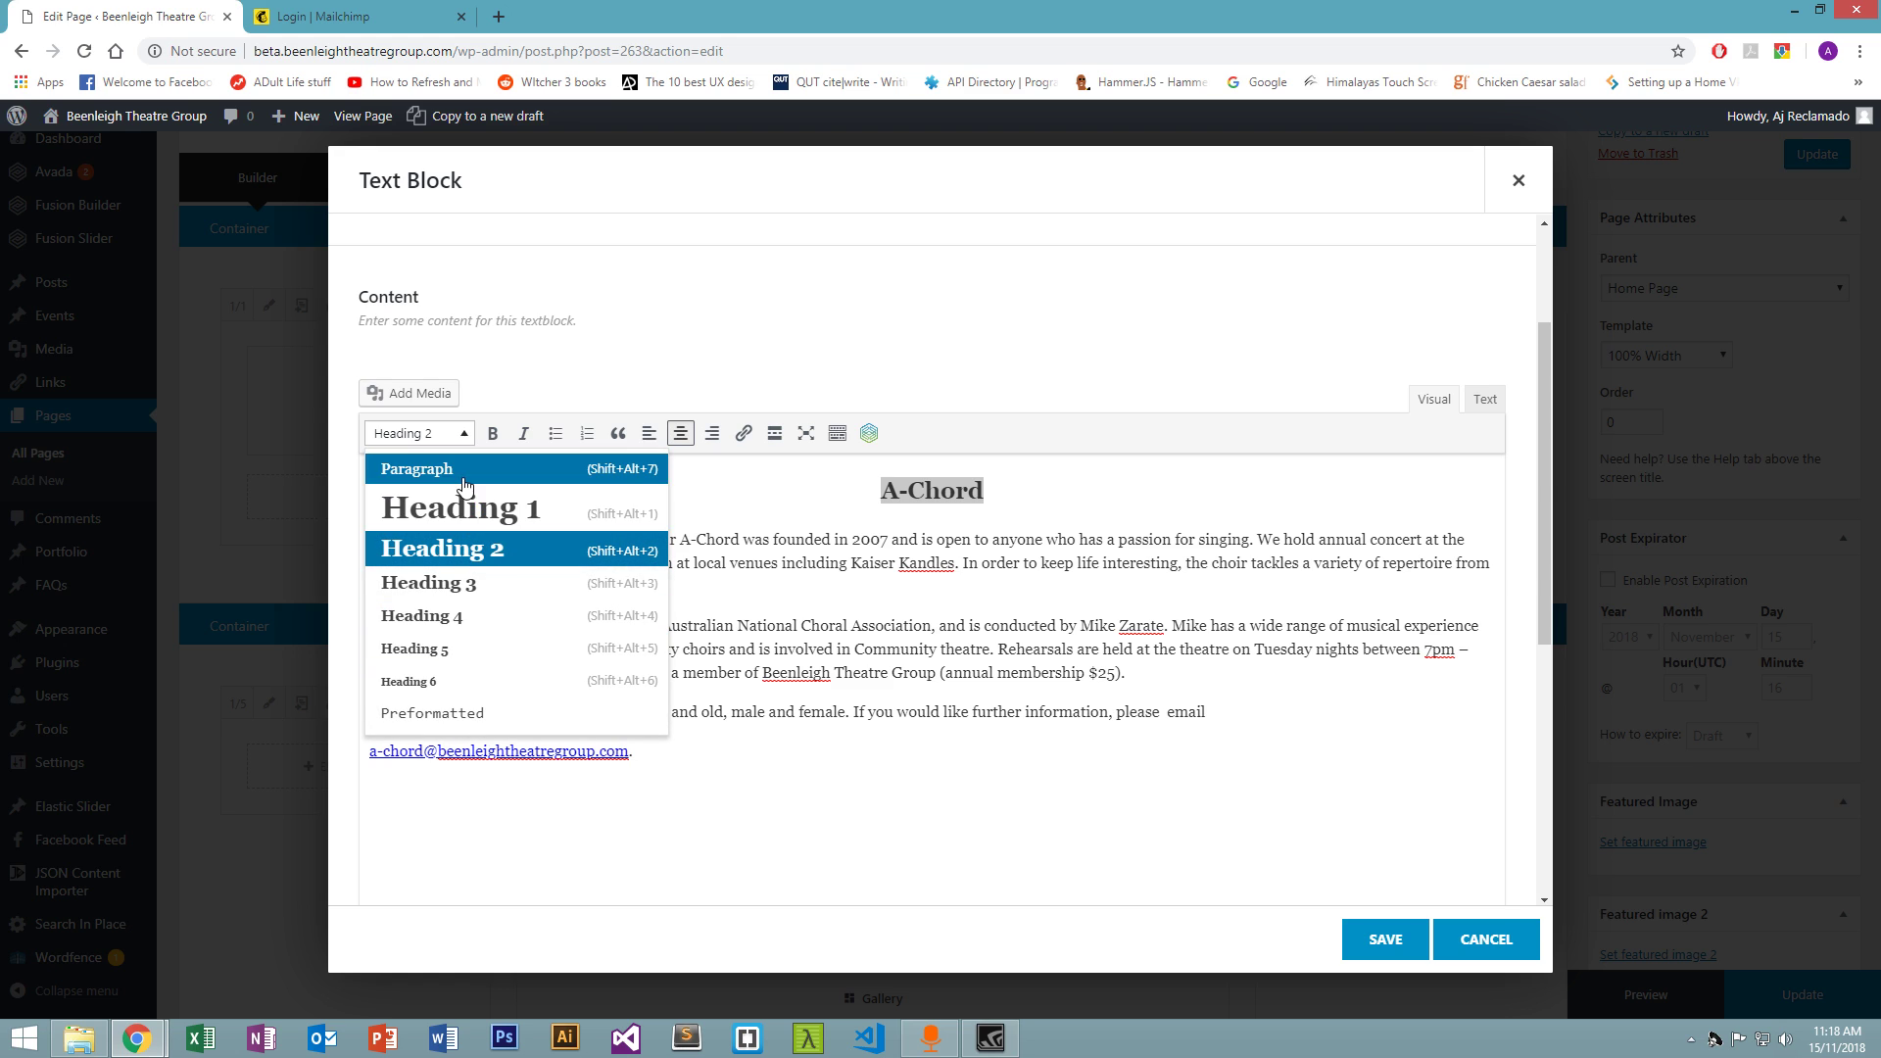
click(691, 593)
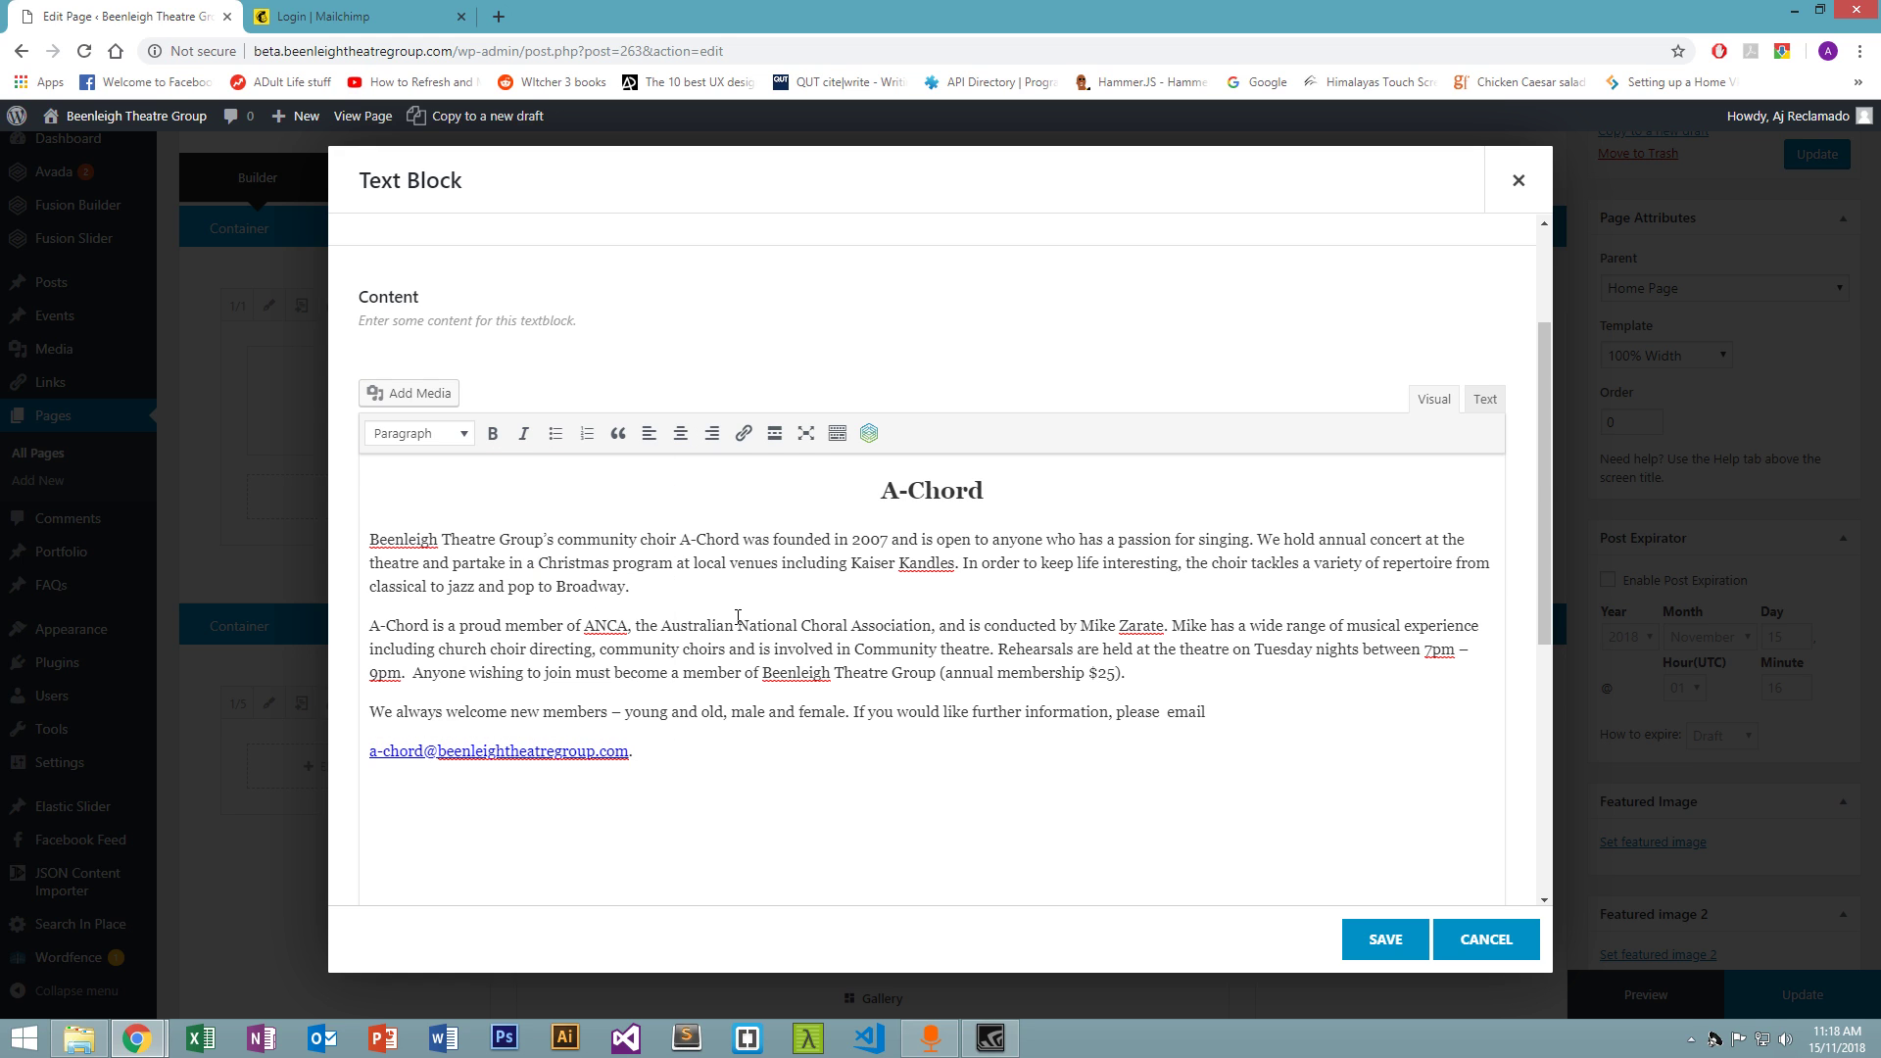
Insert the image Songbyrds-informal.jpg from the media library on a new line below the "We always welcome new members" paragraph
click(1283, 713)
key(Return)
key(Return)
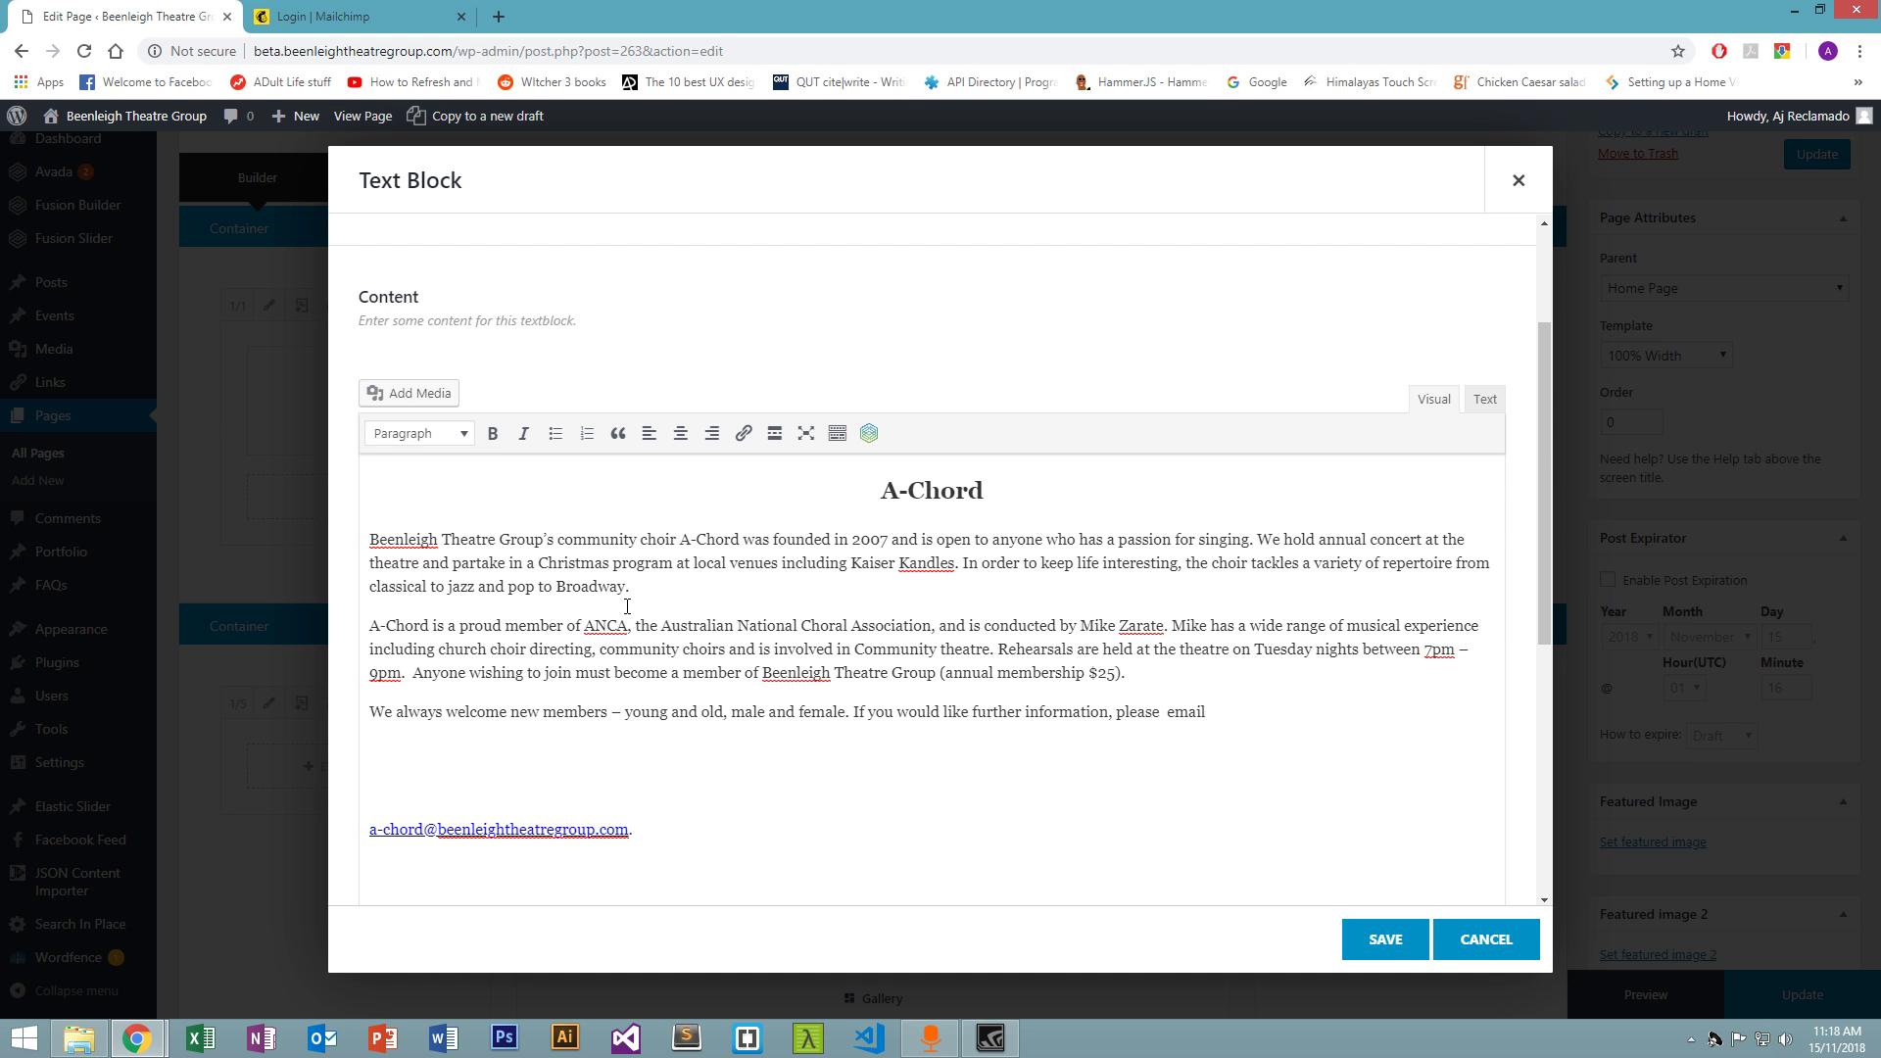
click(405, 394)
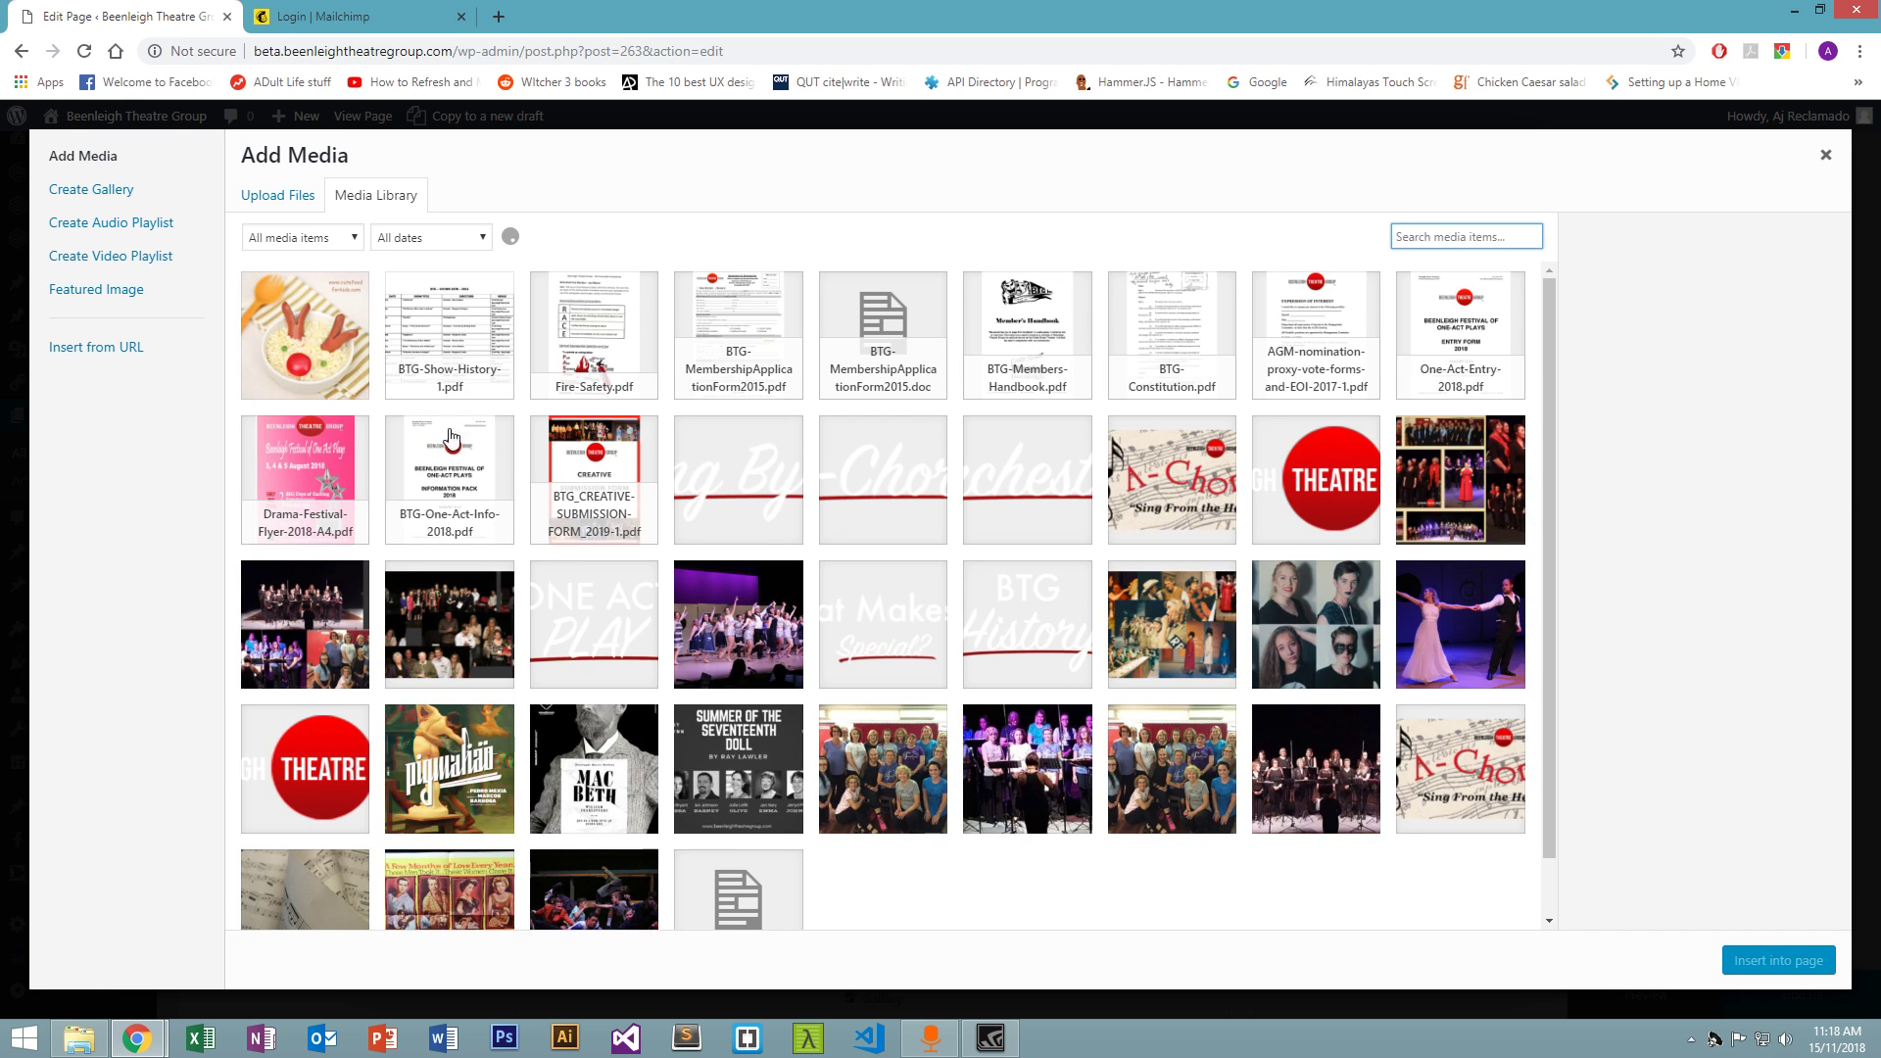
scroll(441, 436, down, 1)
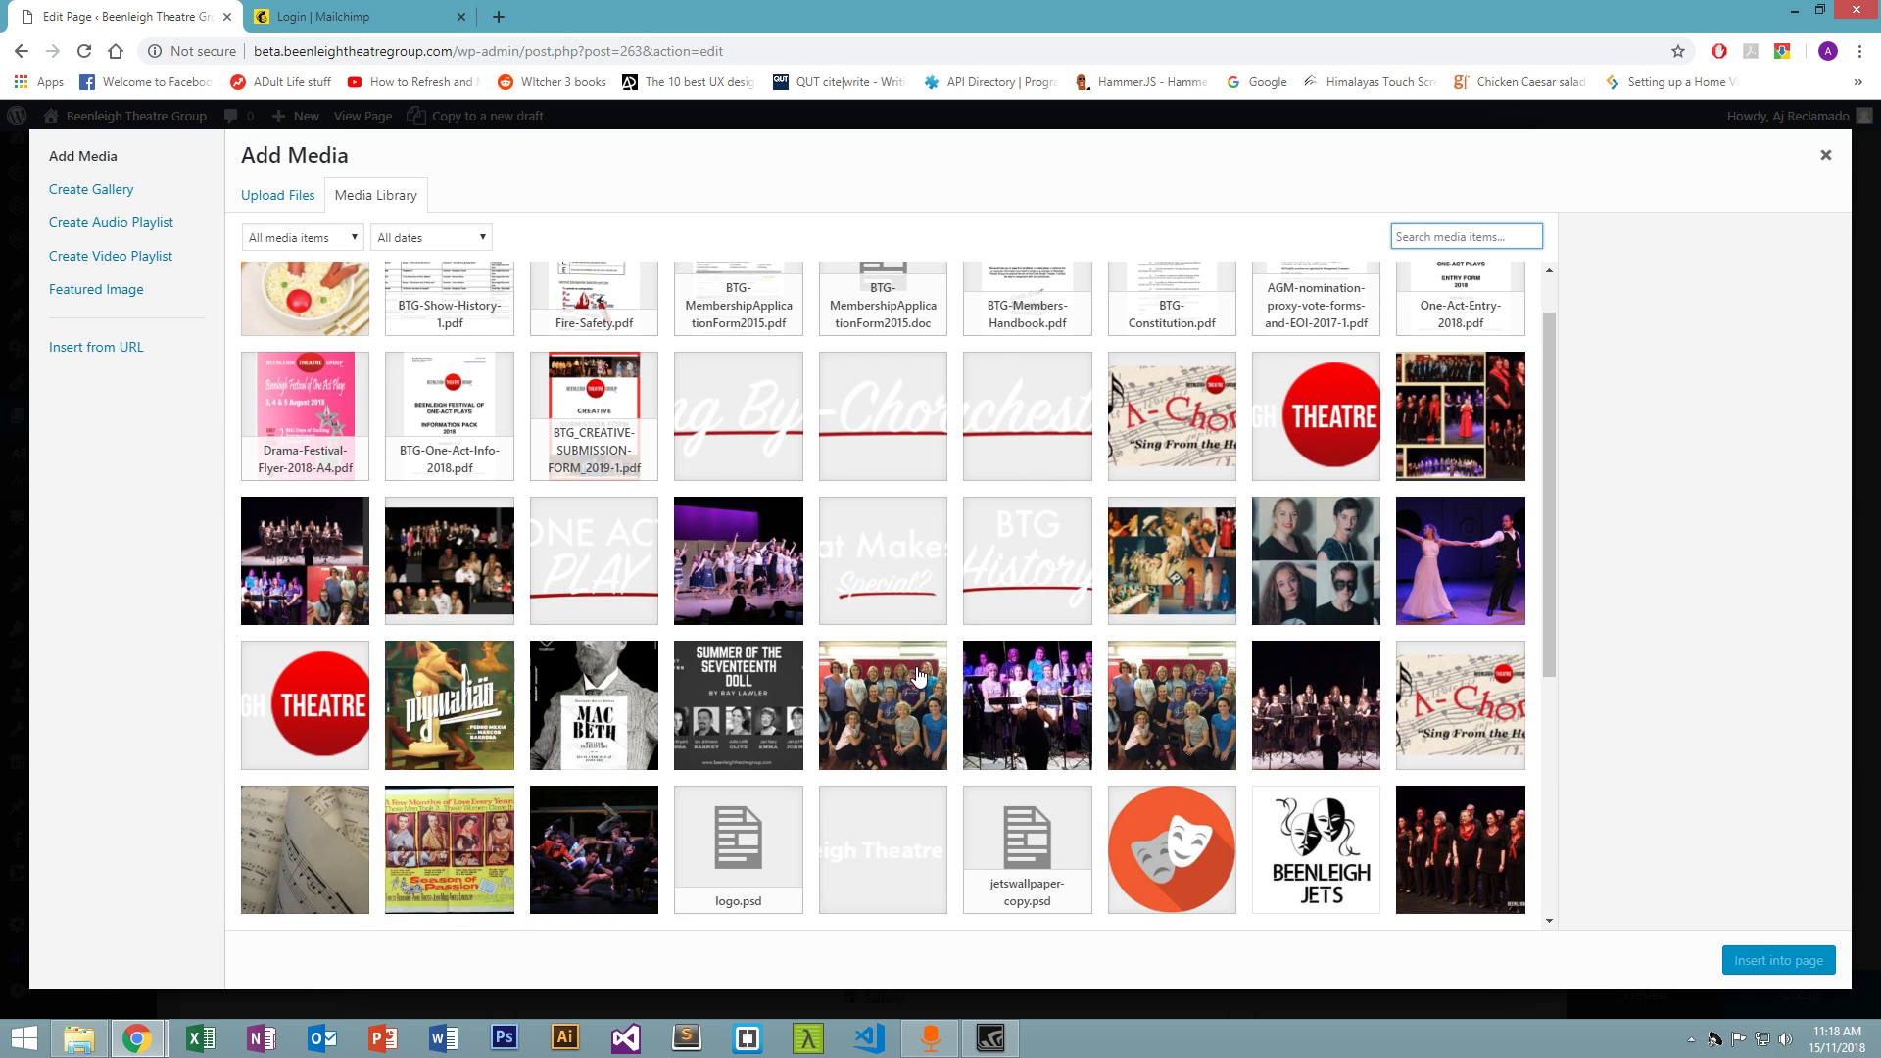
click(887, 708)
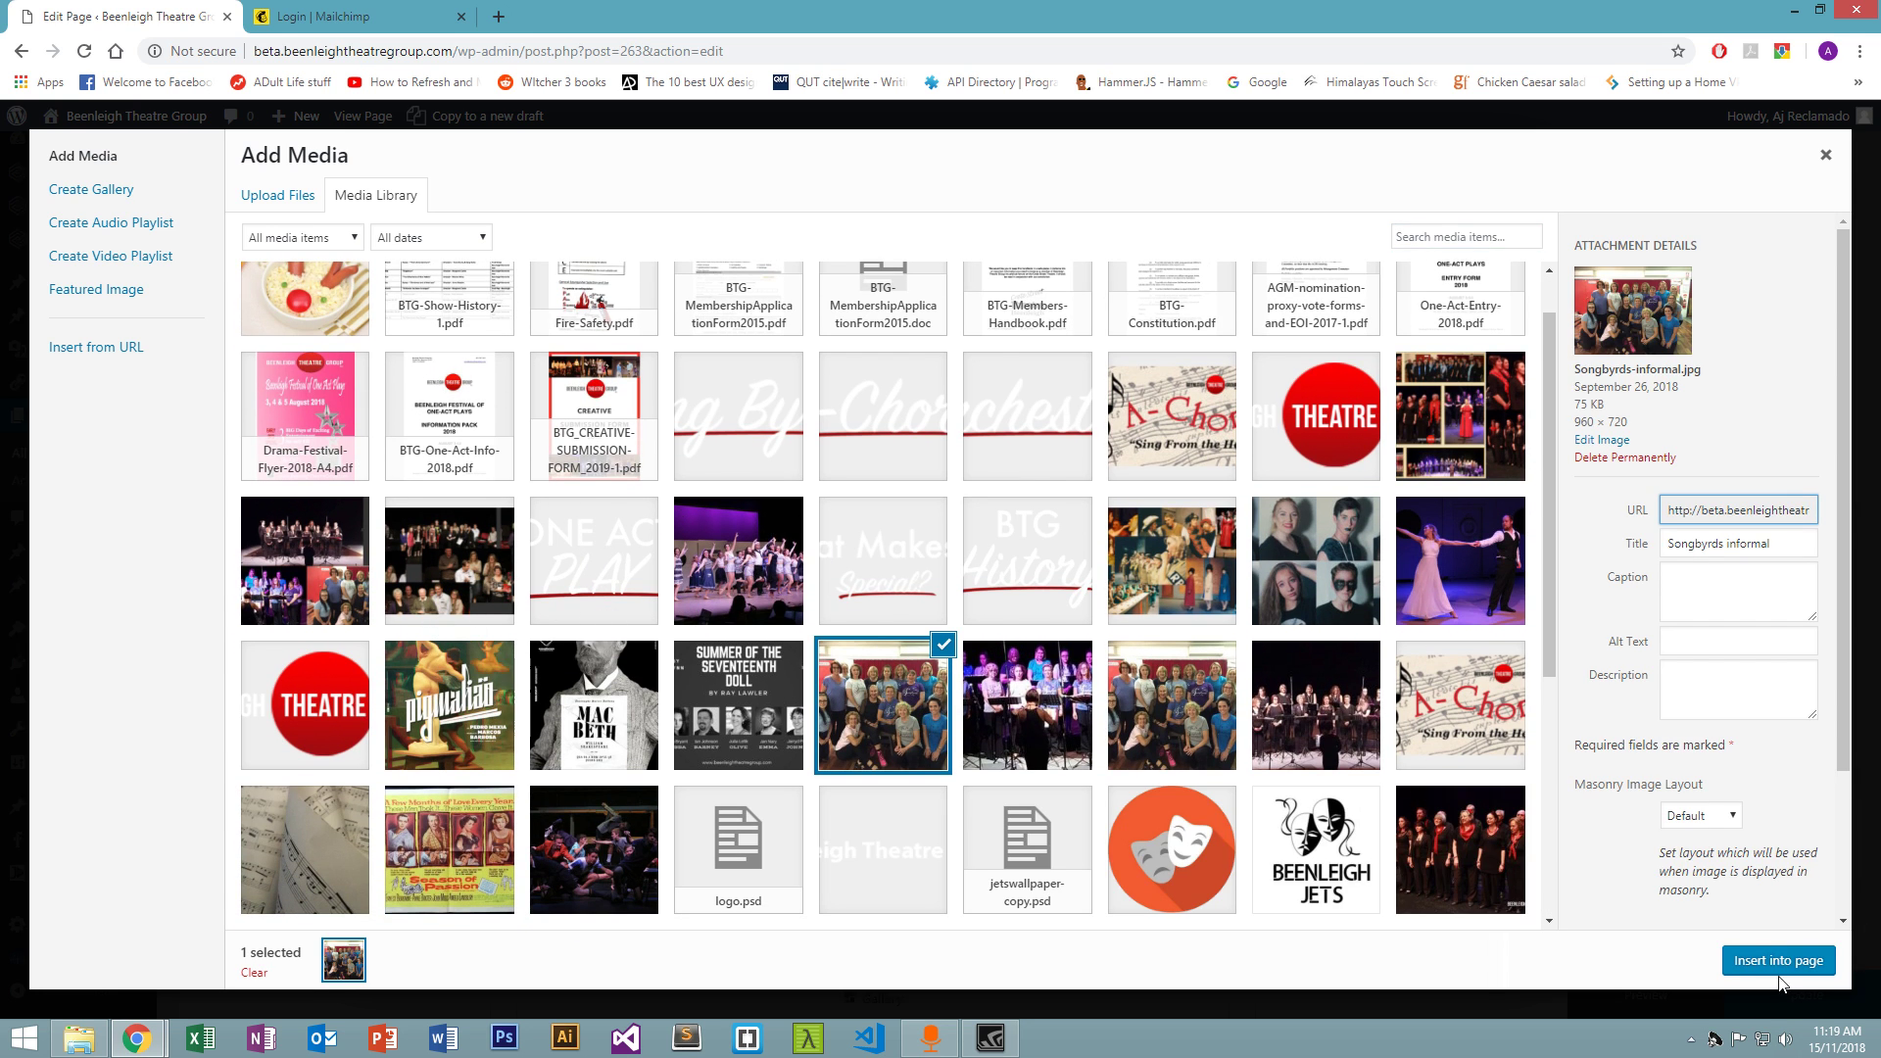
click(1787, 966)
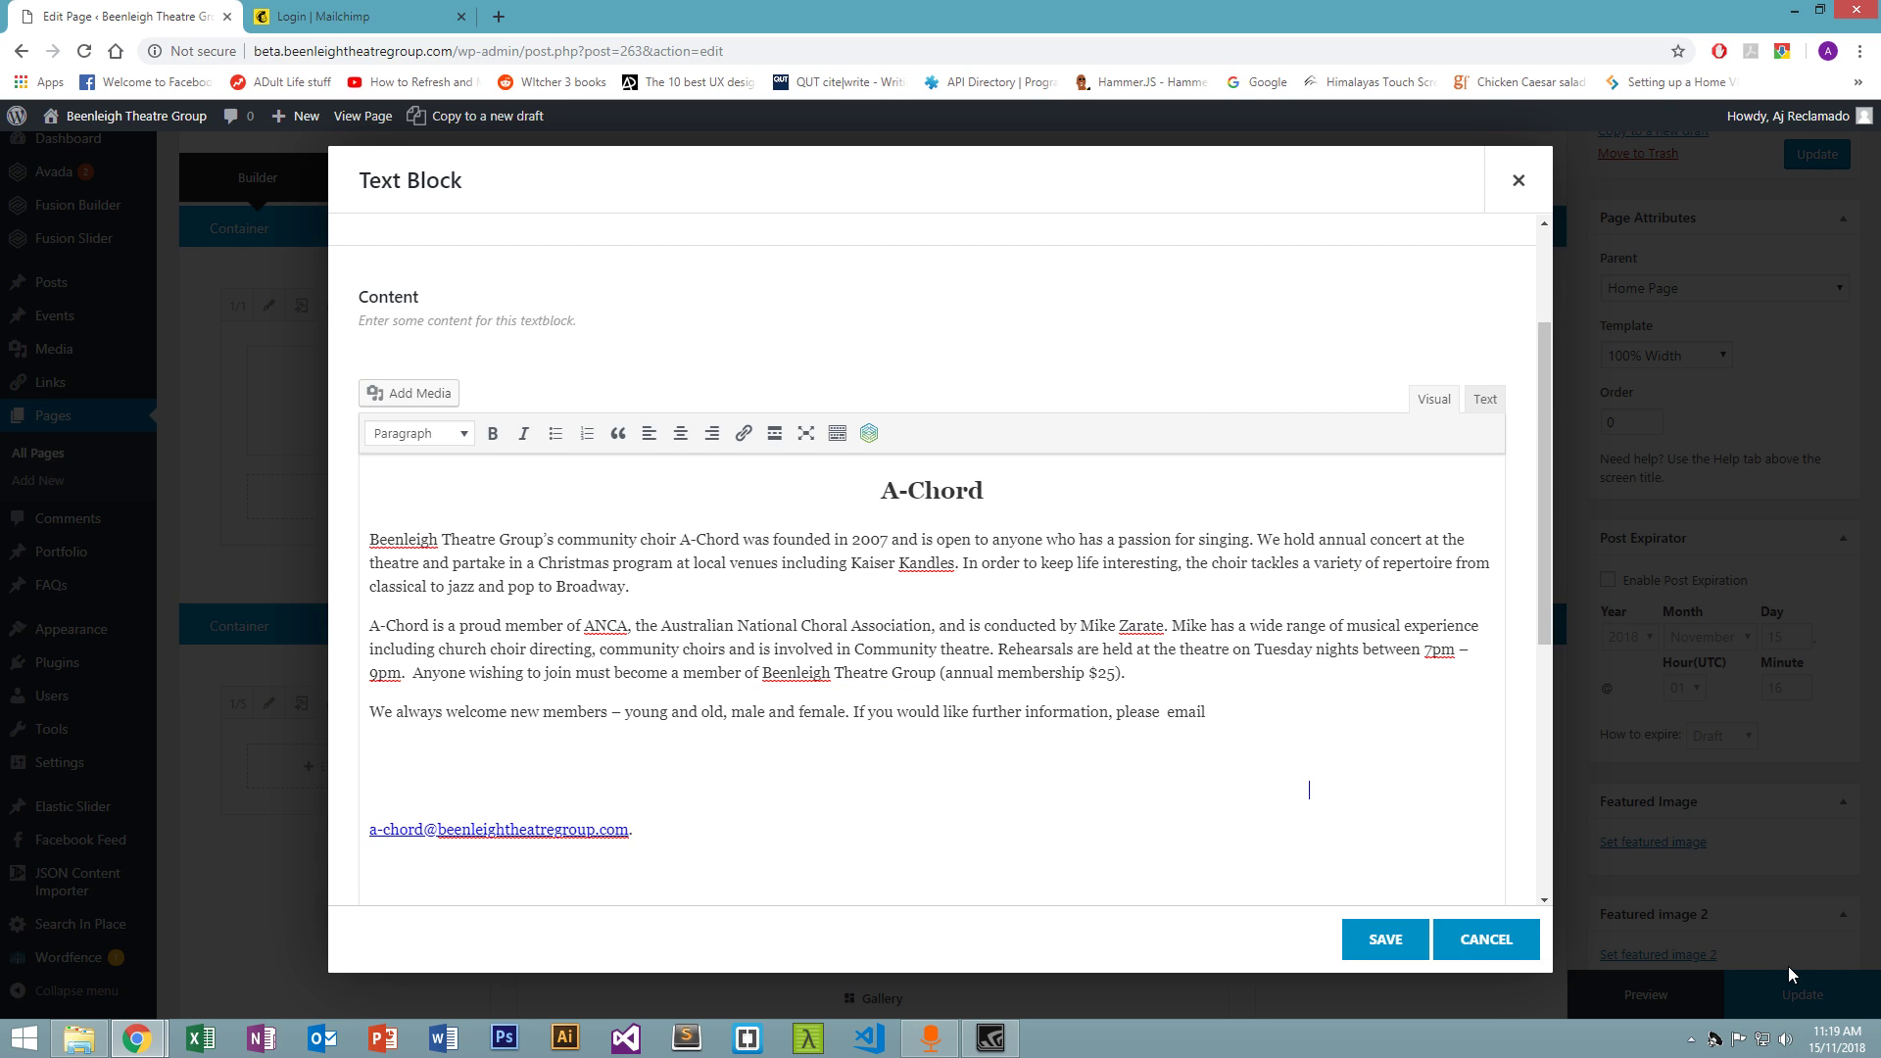
Shrink the inserted group photo to a small picture, keeping its proportions
scroll(1032, 706, down, 5)
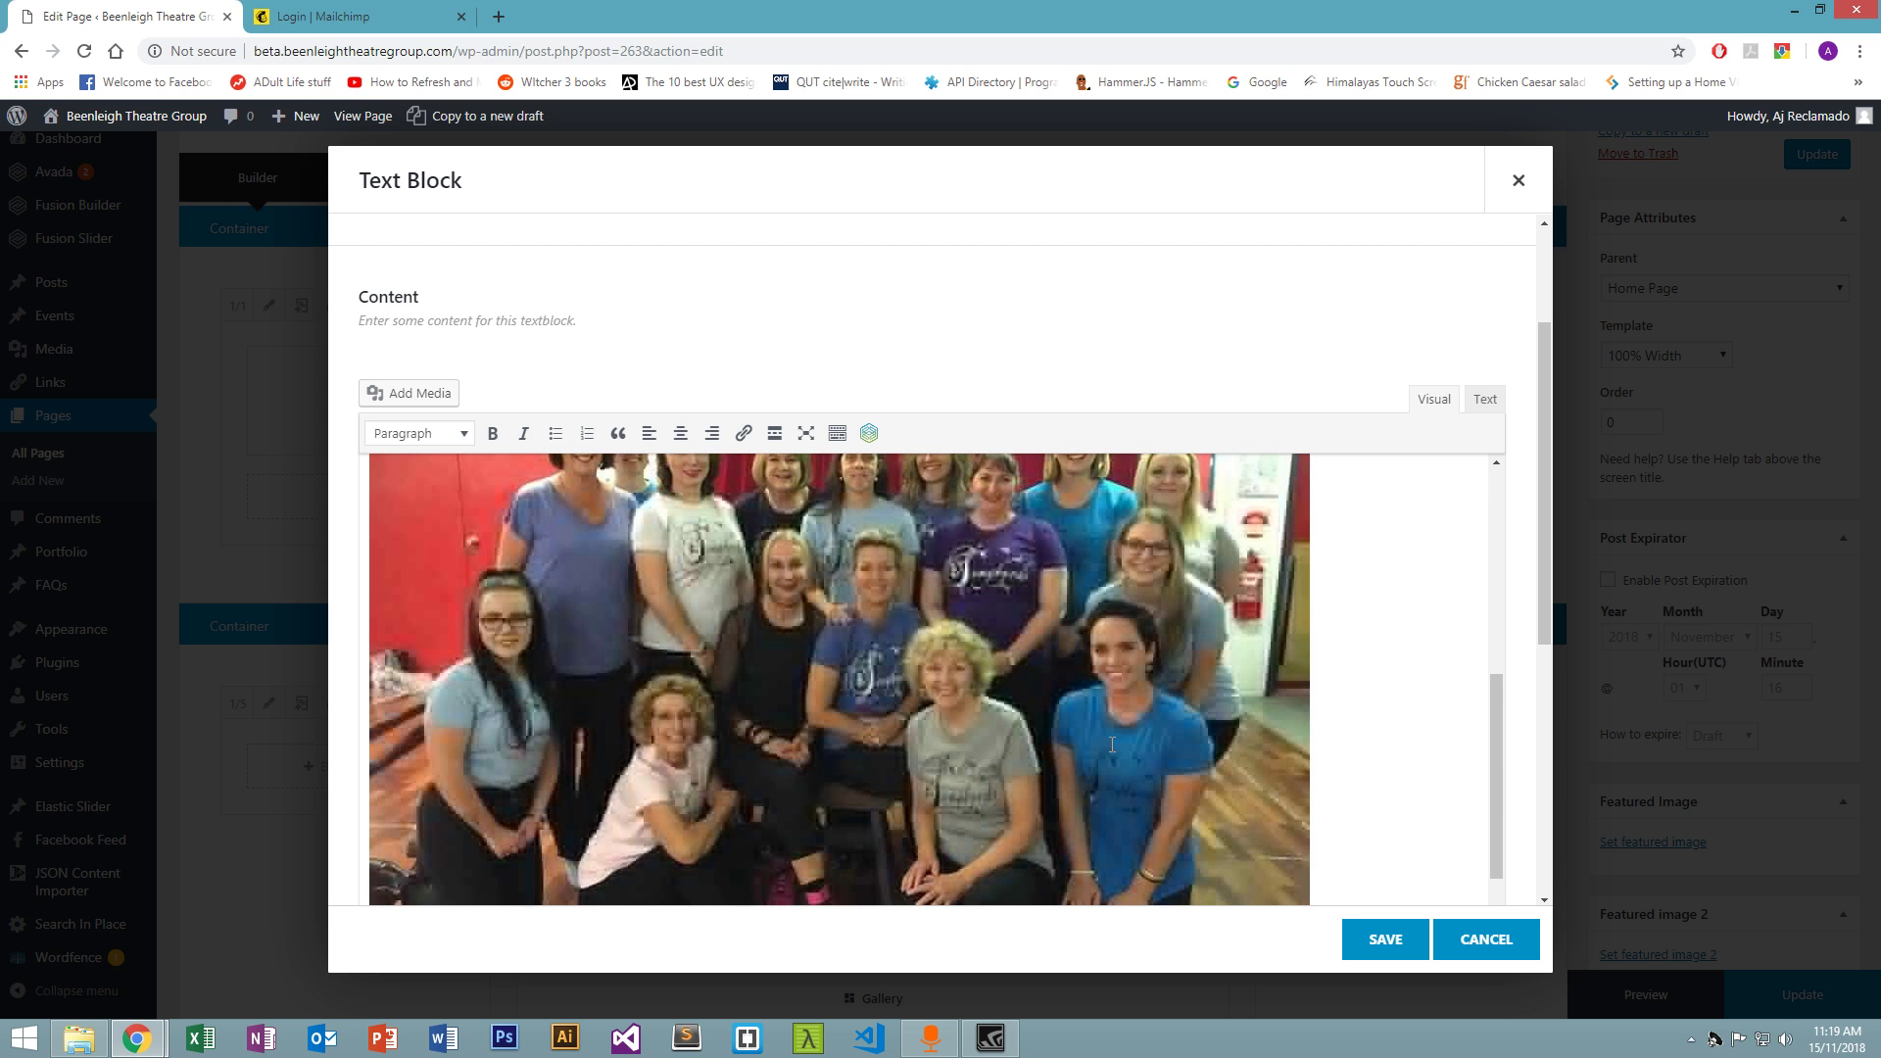
scroll(1348, 672, down, 3)
scroll(1304, 697, down, 2)
scroll(1303, 704, up, 4)
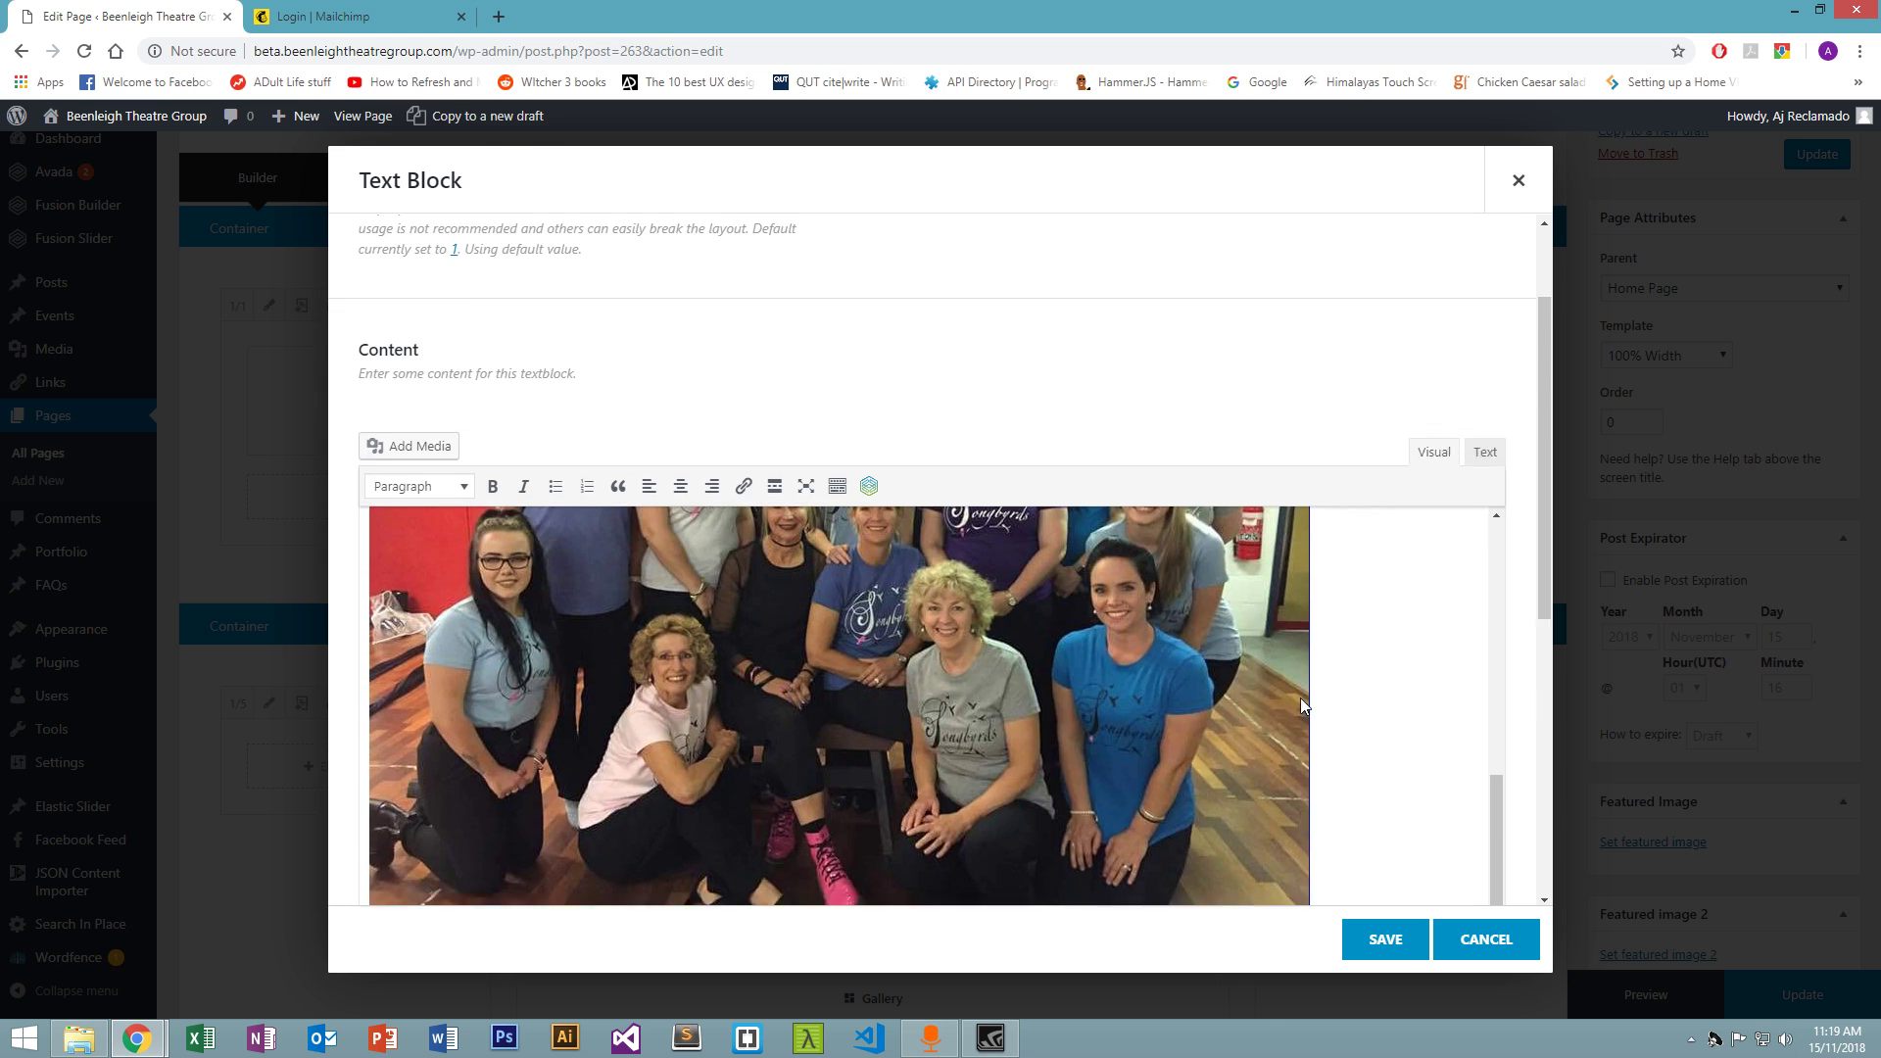
click(1218, 731)
scroll(1218, 731, down, 4)
drag(1310, 689, 646, 431)
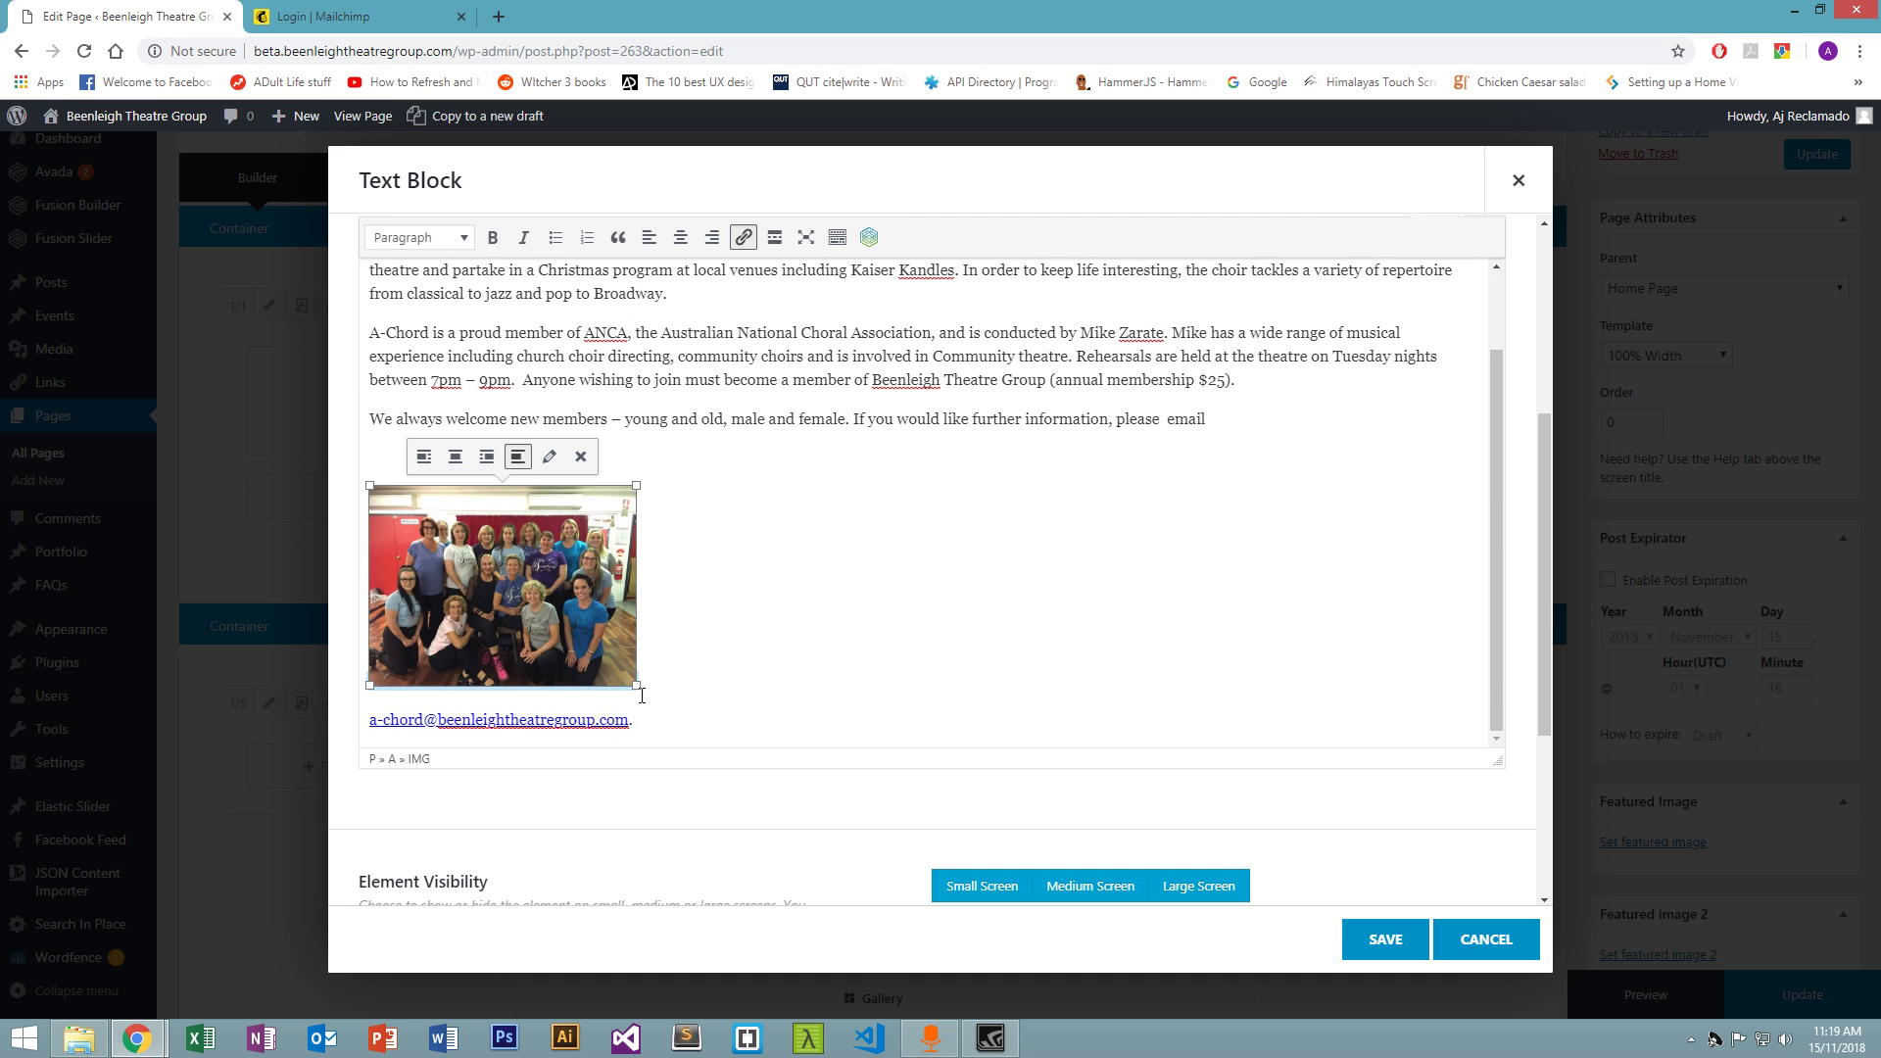
drag(636, 685, 668, 708)
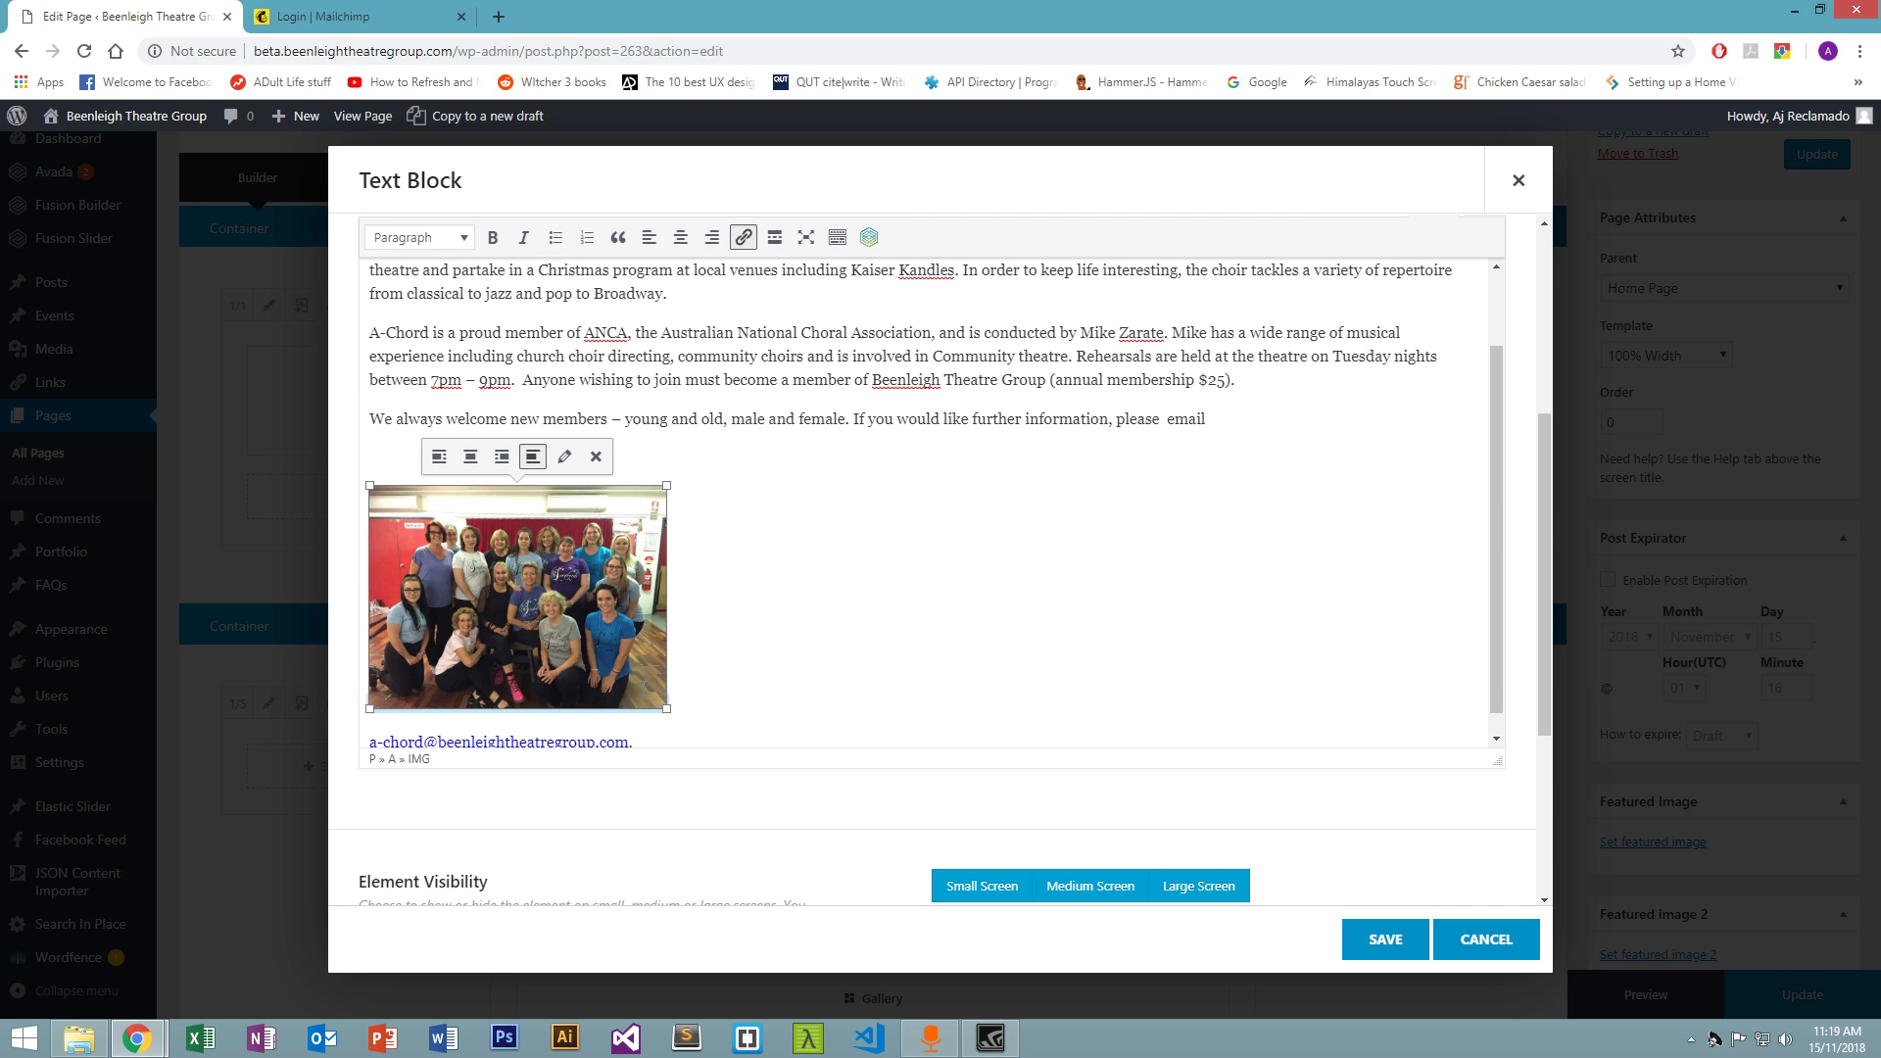
Try centre, left and no alignment on the group photo, and remove it from the text block
click(470, 457)
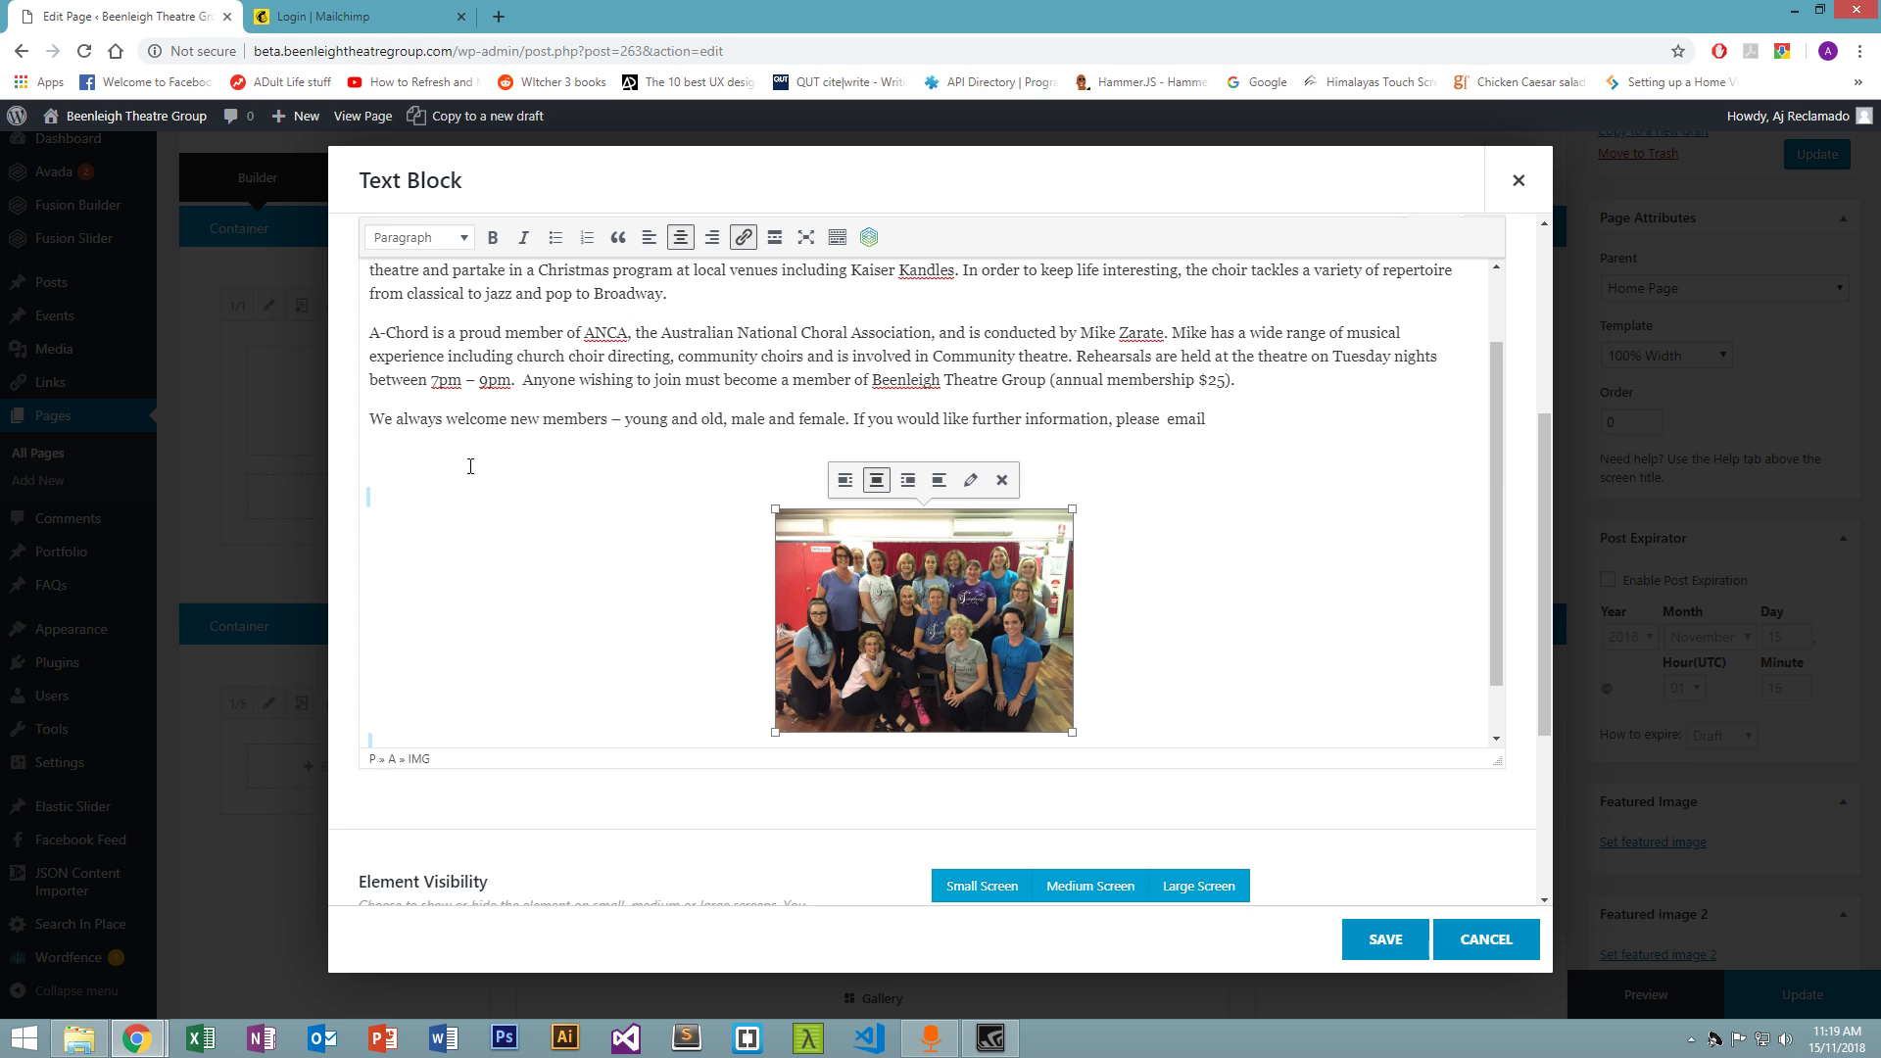
click(844, 480)
click(532, 457)
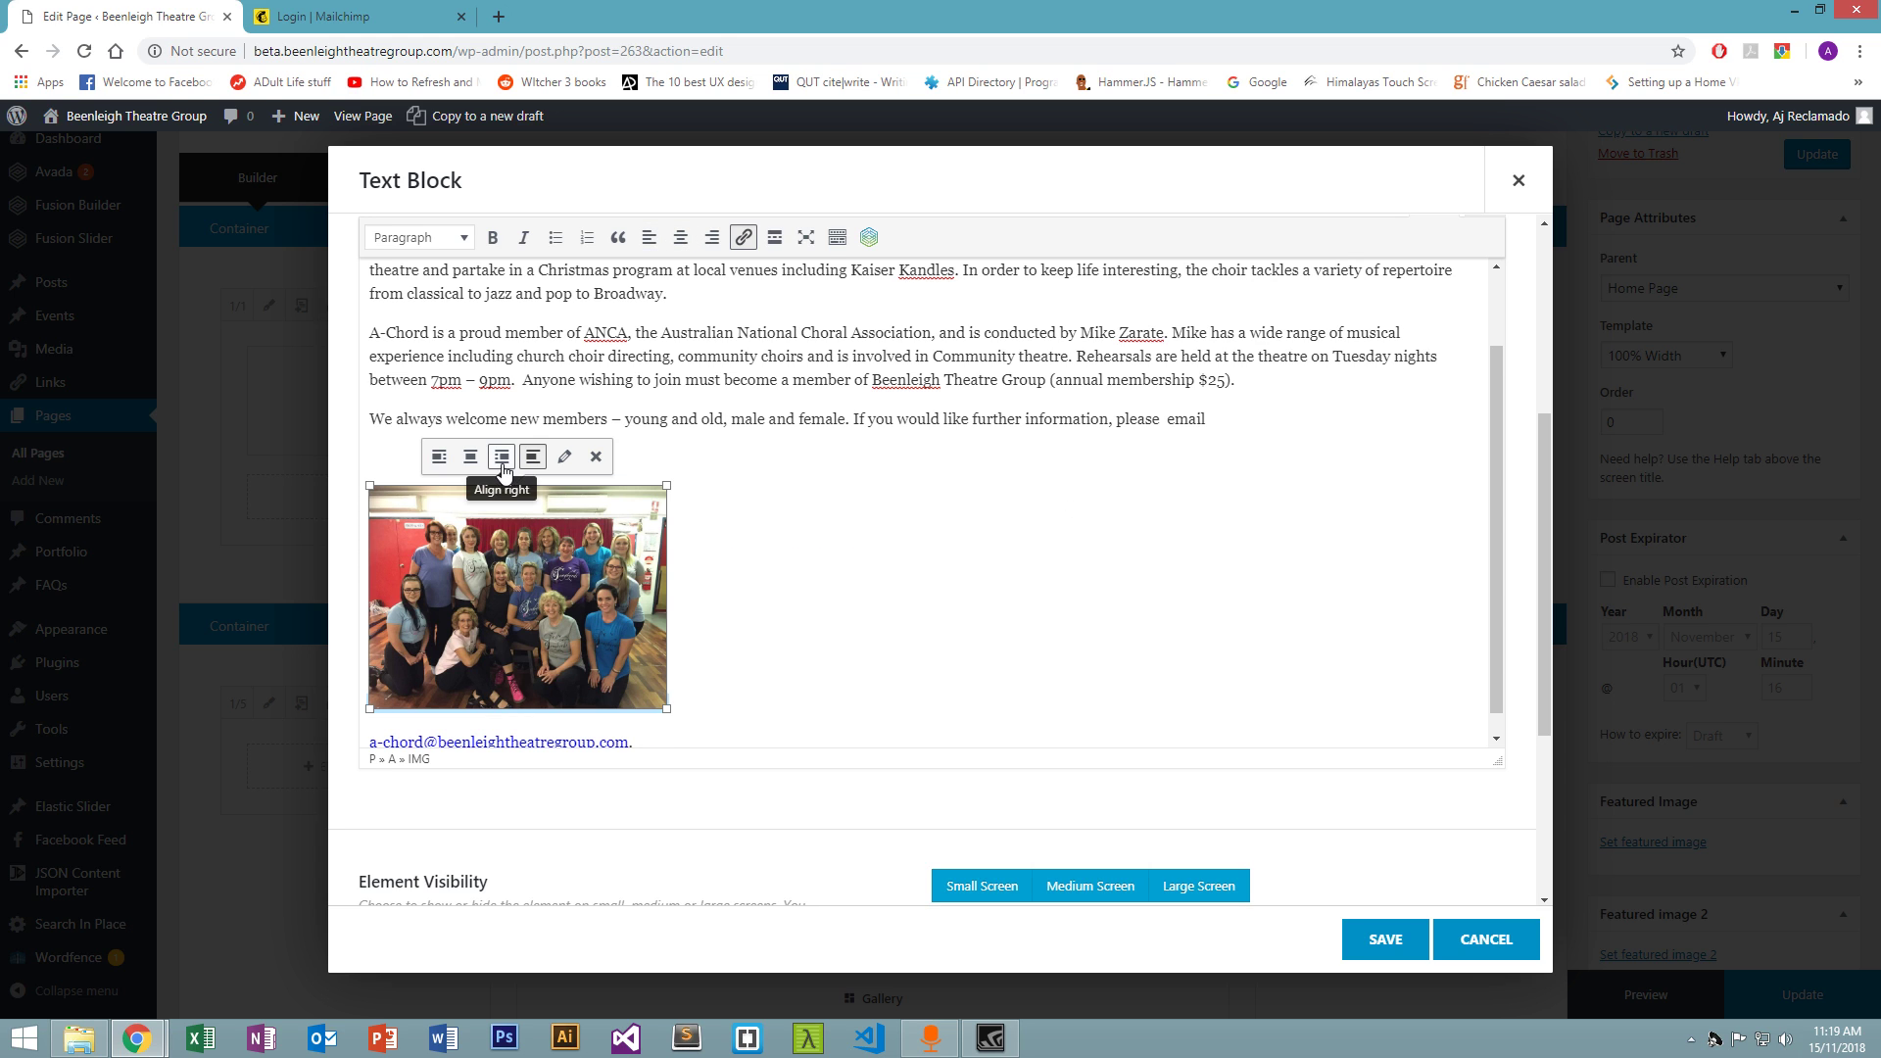
click(595, 457)
Add the line "Link here" below the email address, correcting the spelling of "Link"
click(754, 621)
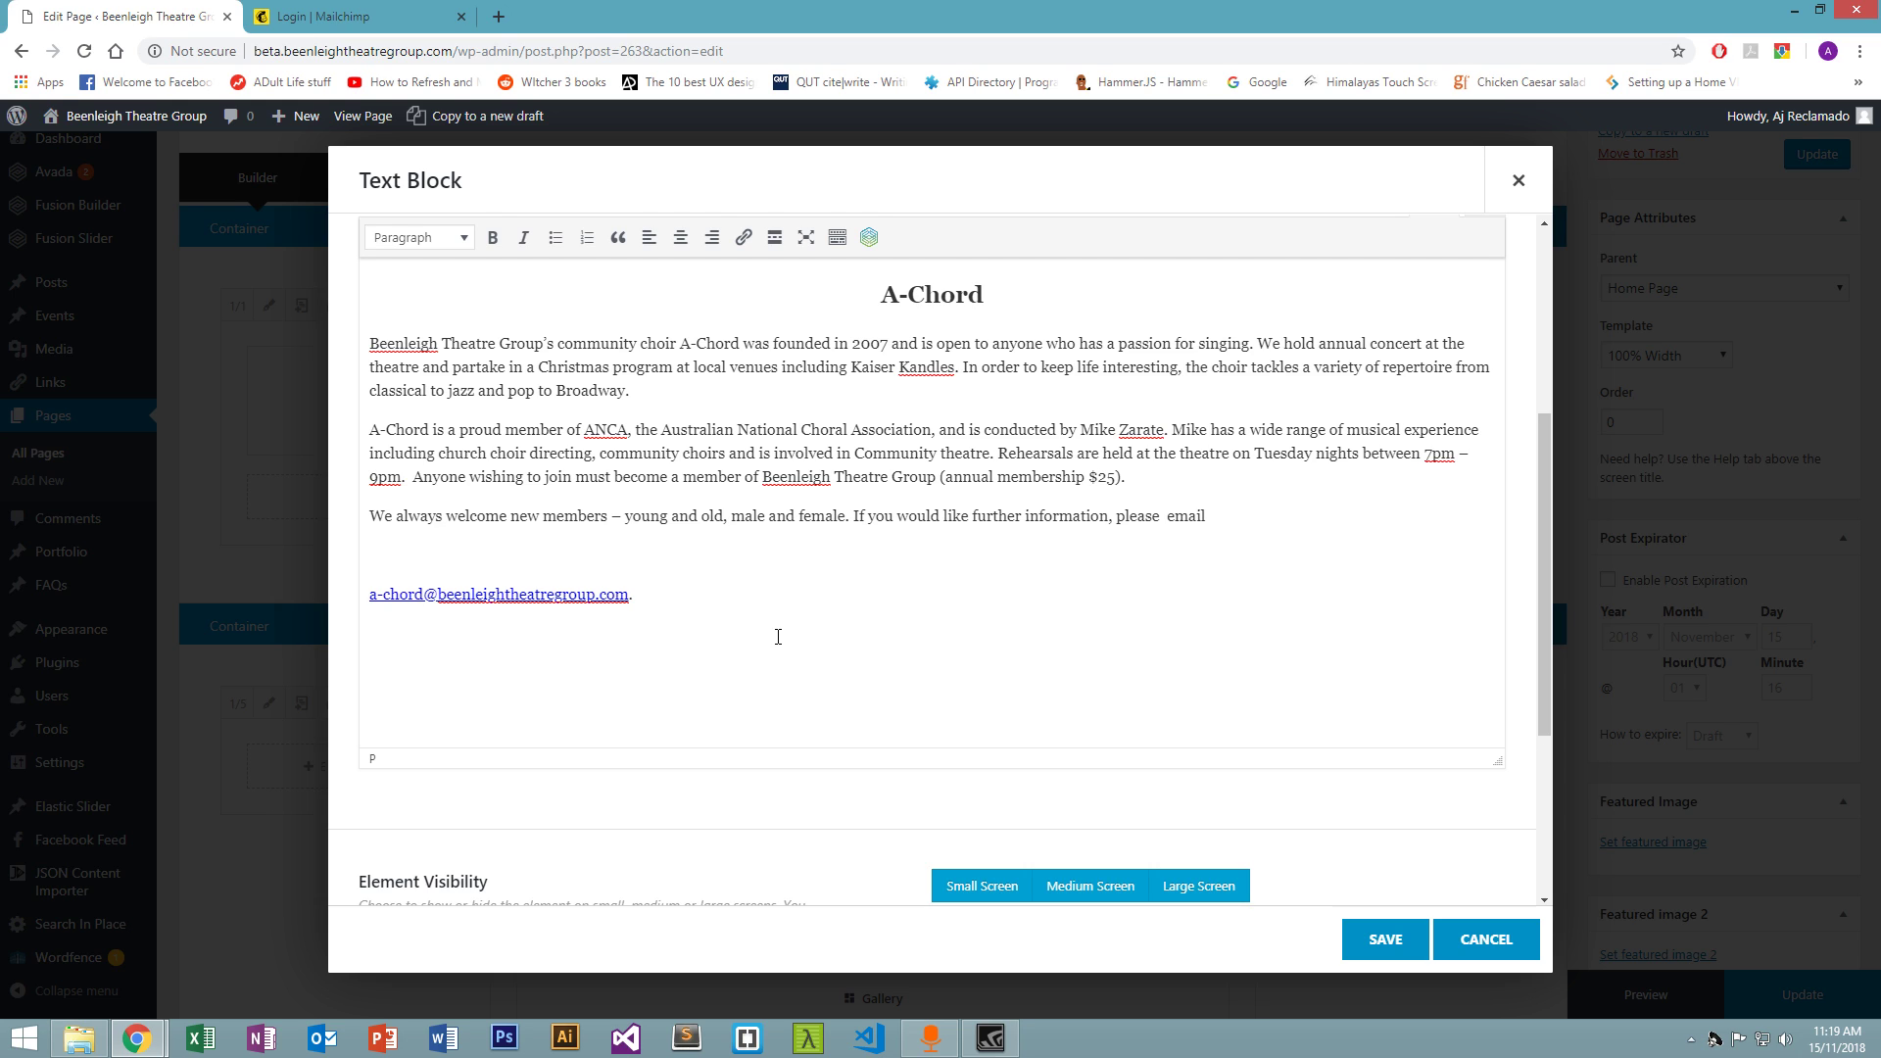
text(LInk here)
right_click(390, 635)
click(419, 652)
Start a hyperlink on the "Link here" text, cancel it, and inspect the existing link on the email address
drag(471, 637, 356, 634)
click(744, 239)
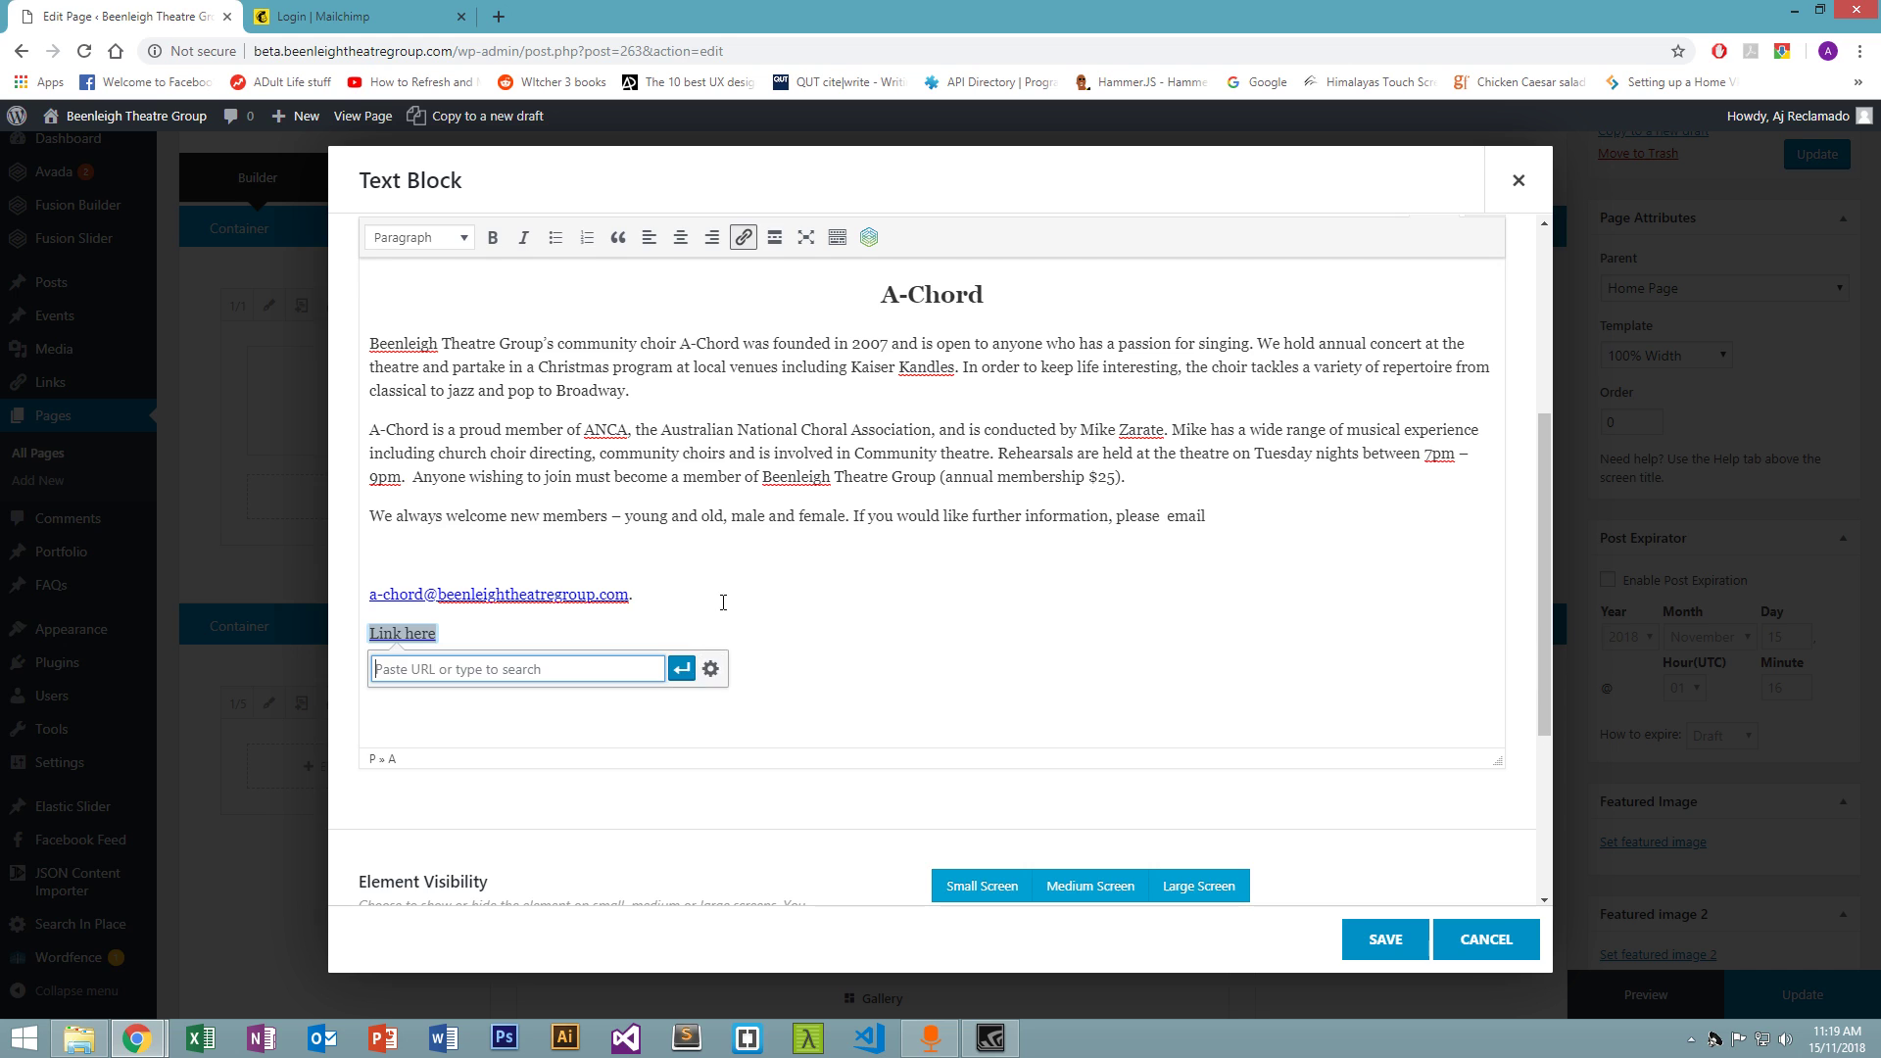
click(659, 614)
click(679, 592)
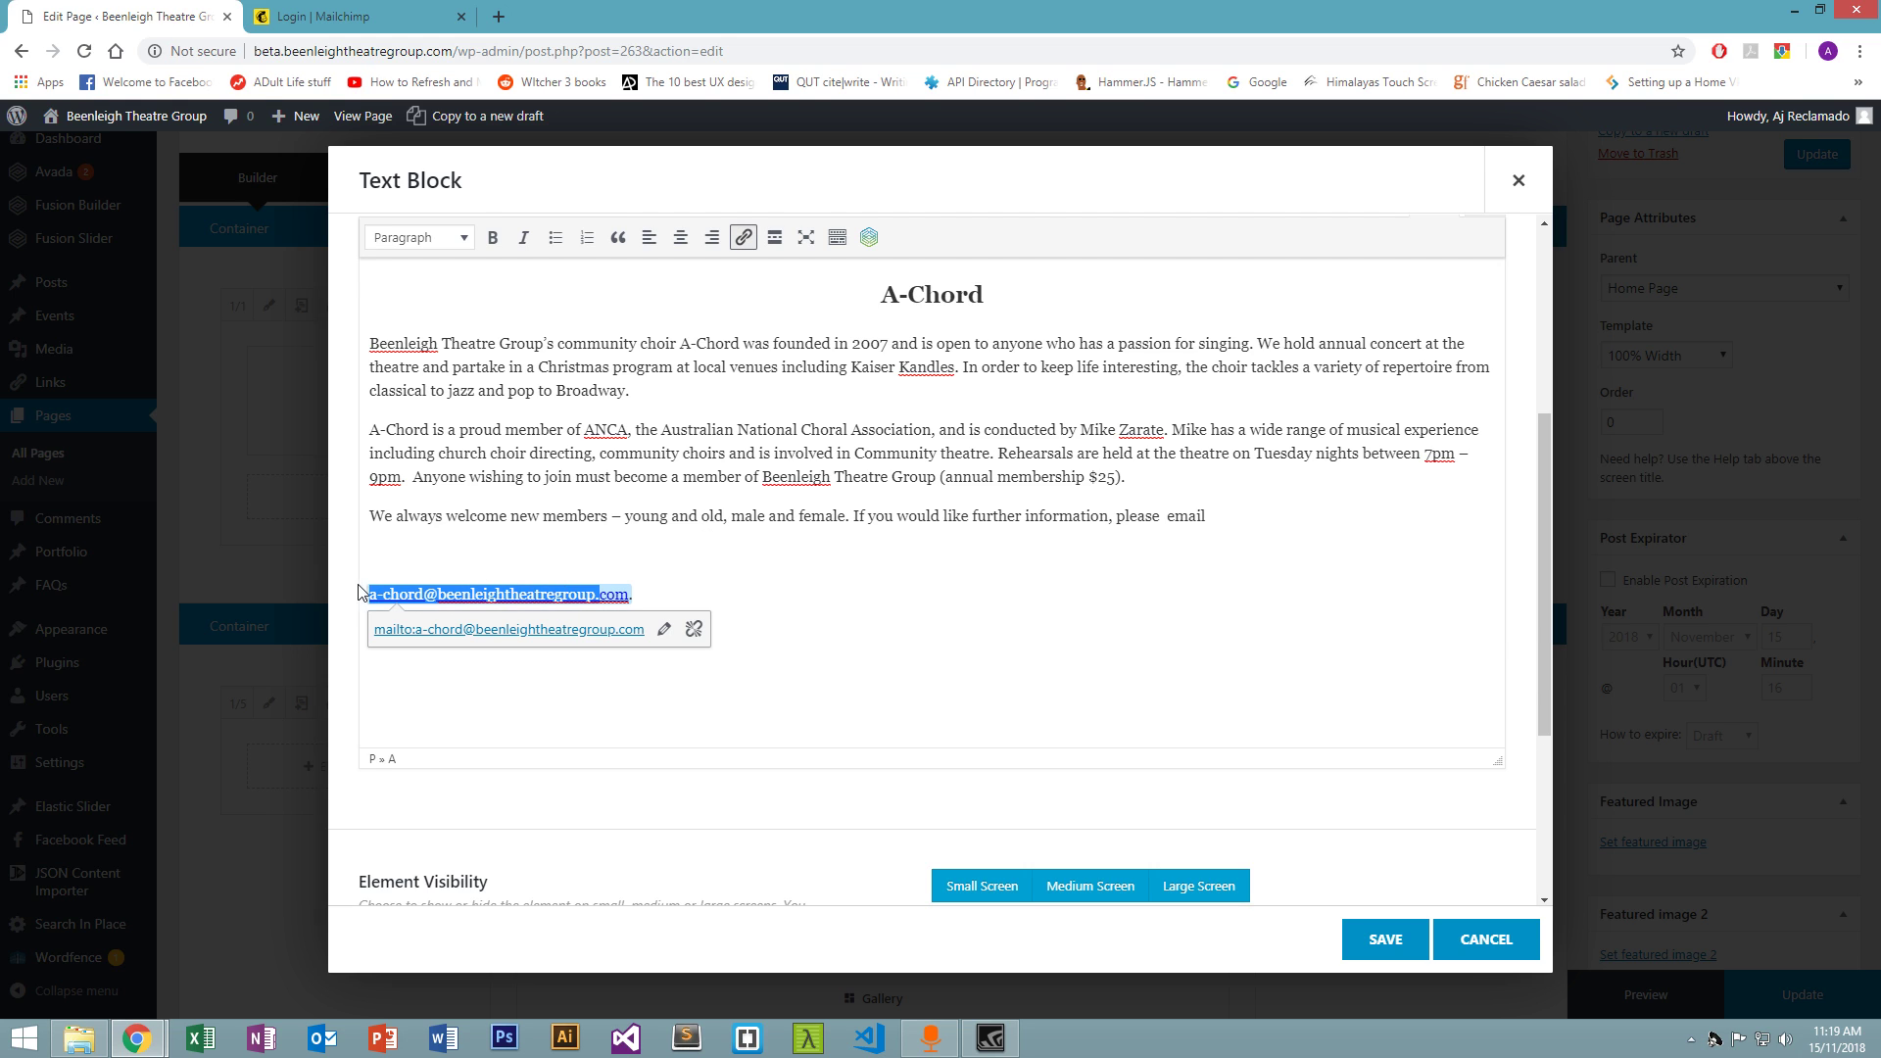
Delete the blank line above the email address and the "Link here" line, and save the text block
click(638, 537)
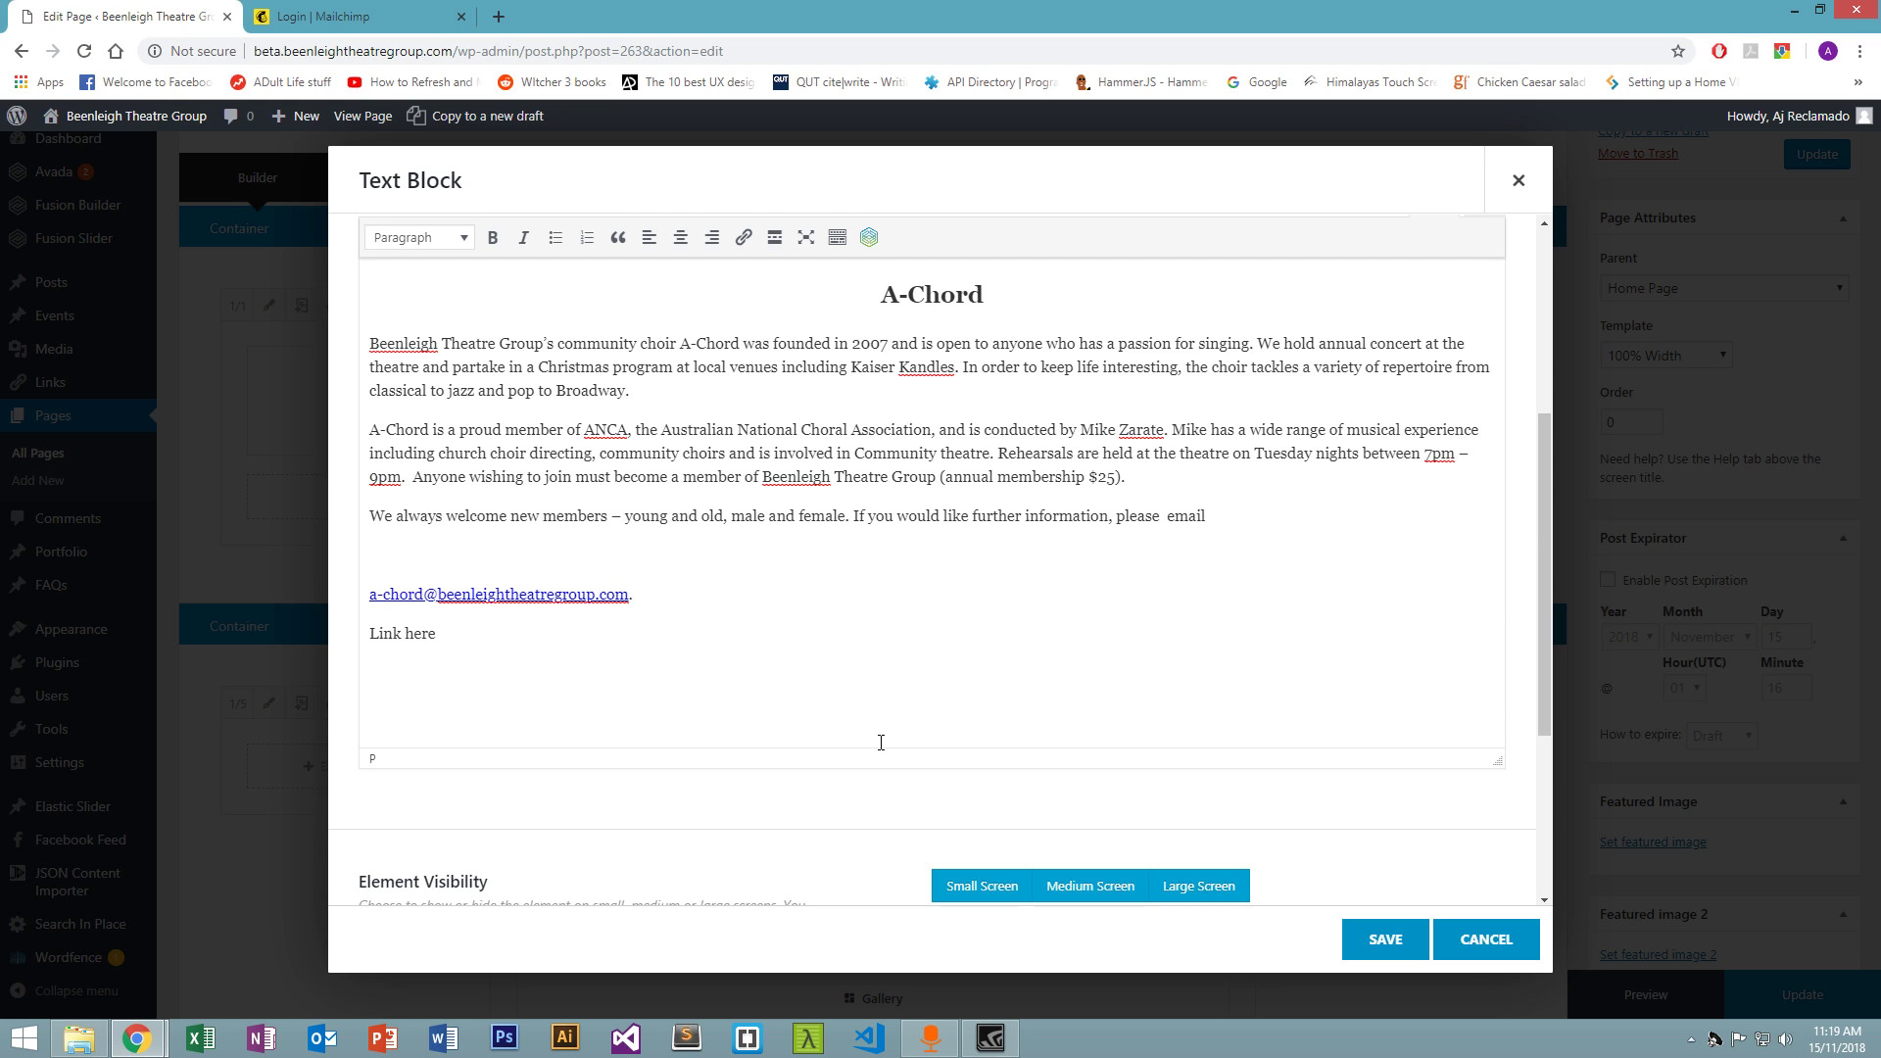
key(BackSpace)
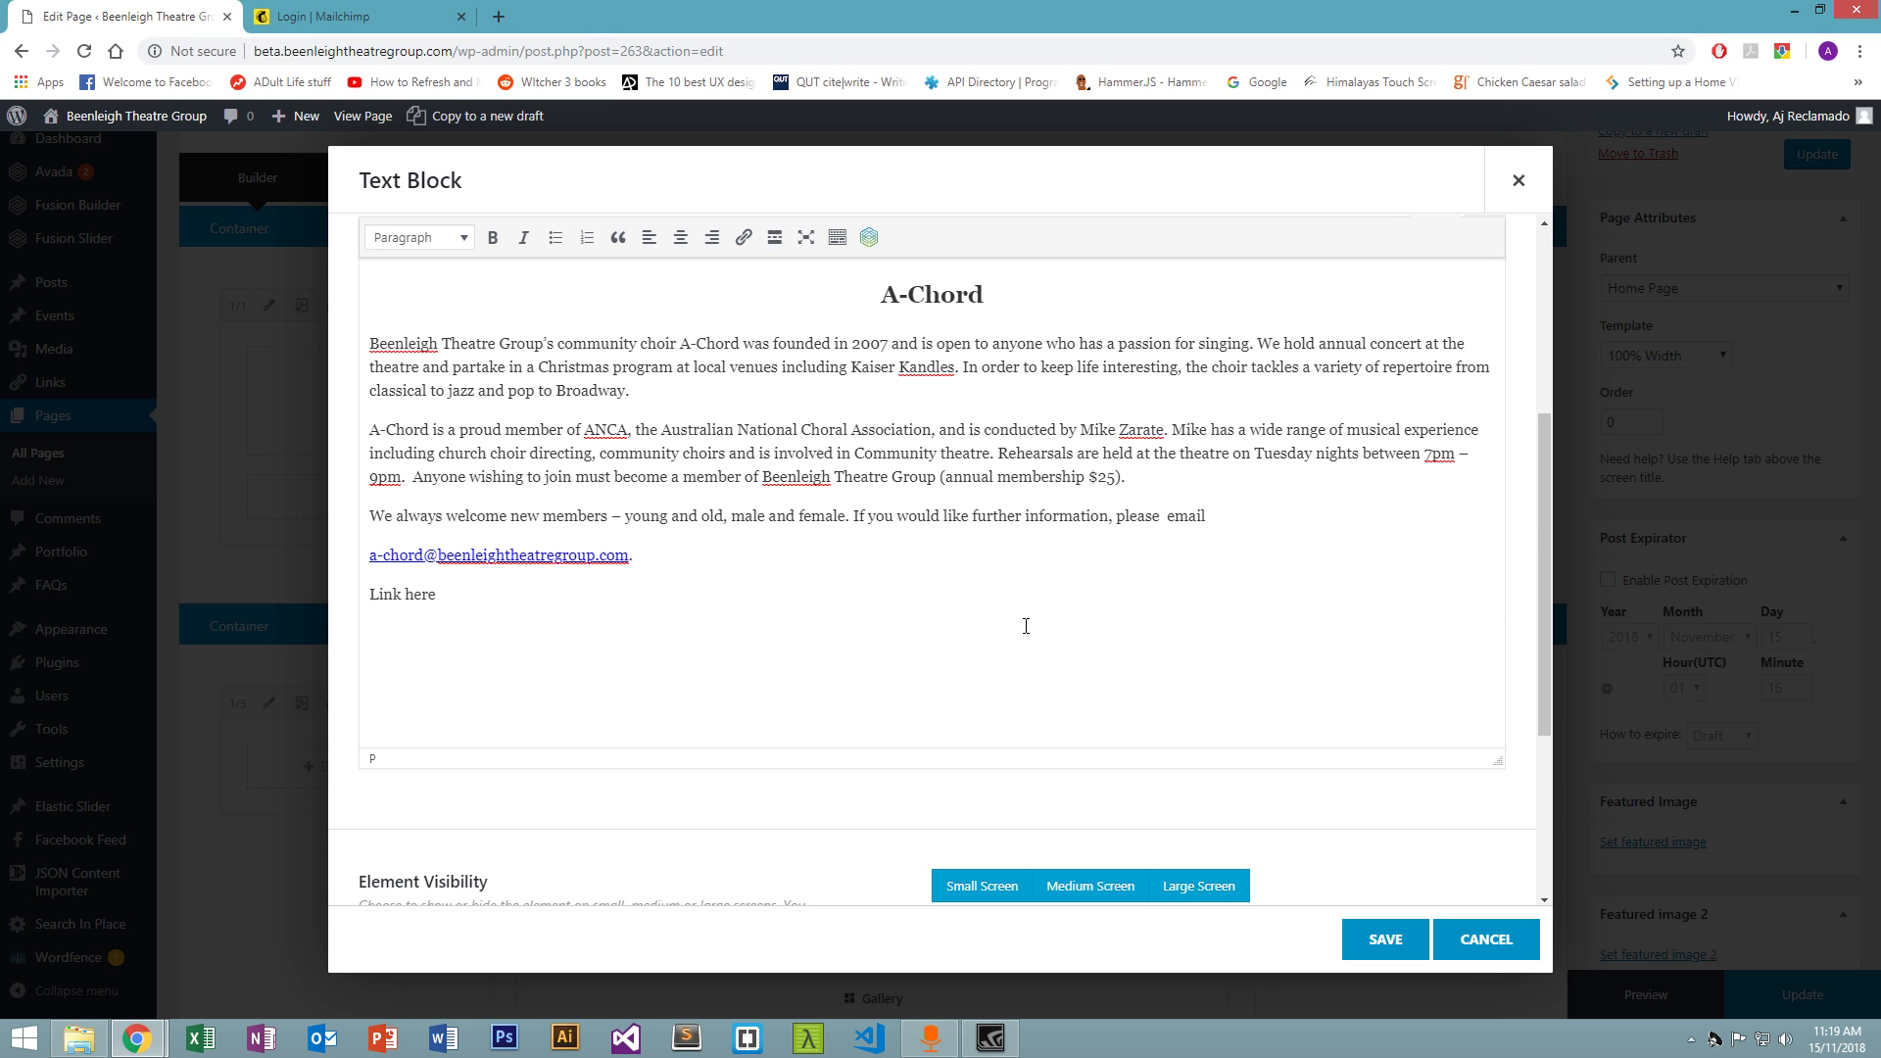
key(shift+Home)
key(BackSpace)
key(BackSpace)
click(1388, 940)
scroll(1343, 750, down, 2)
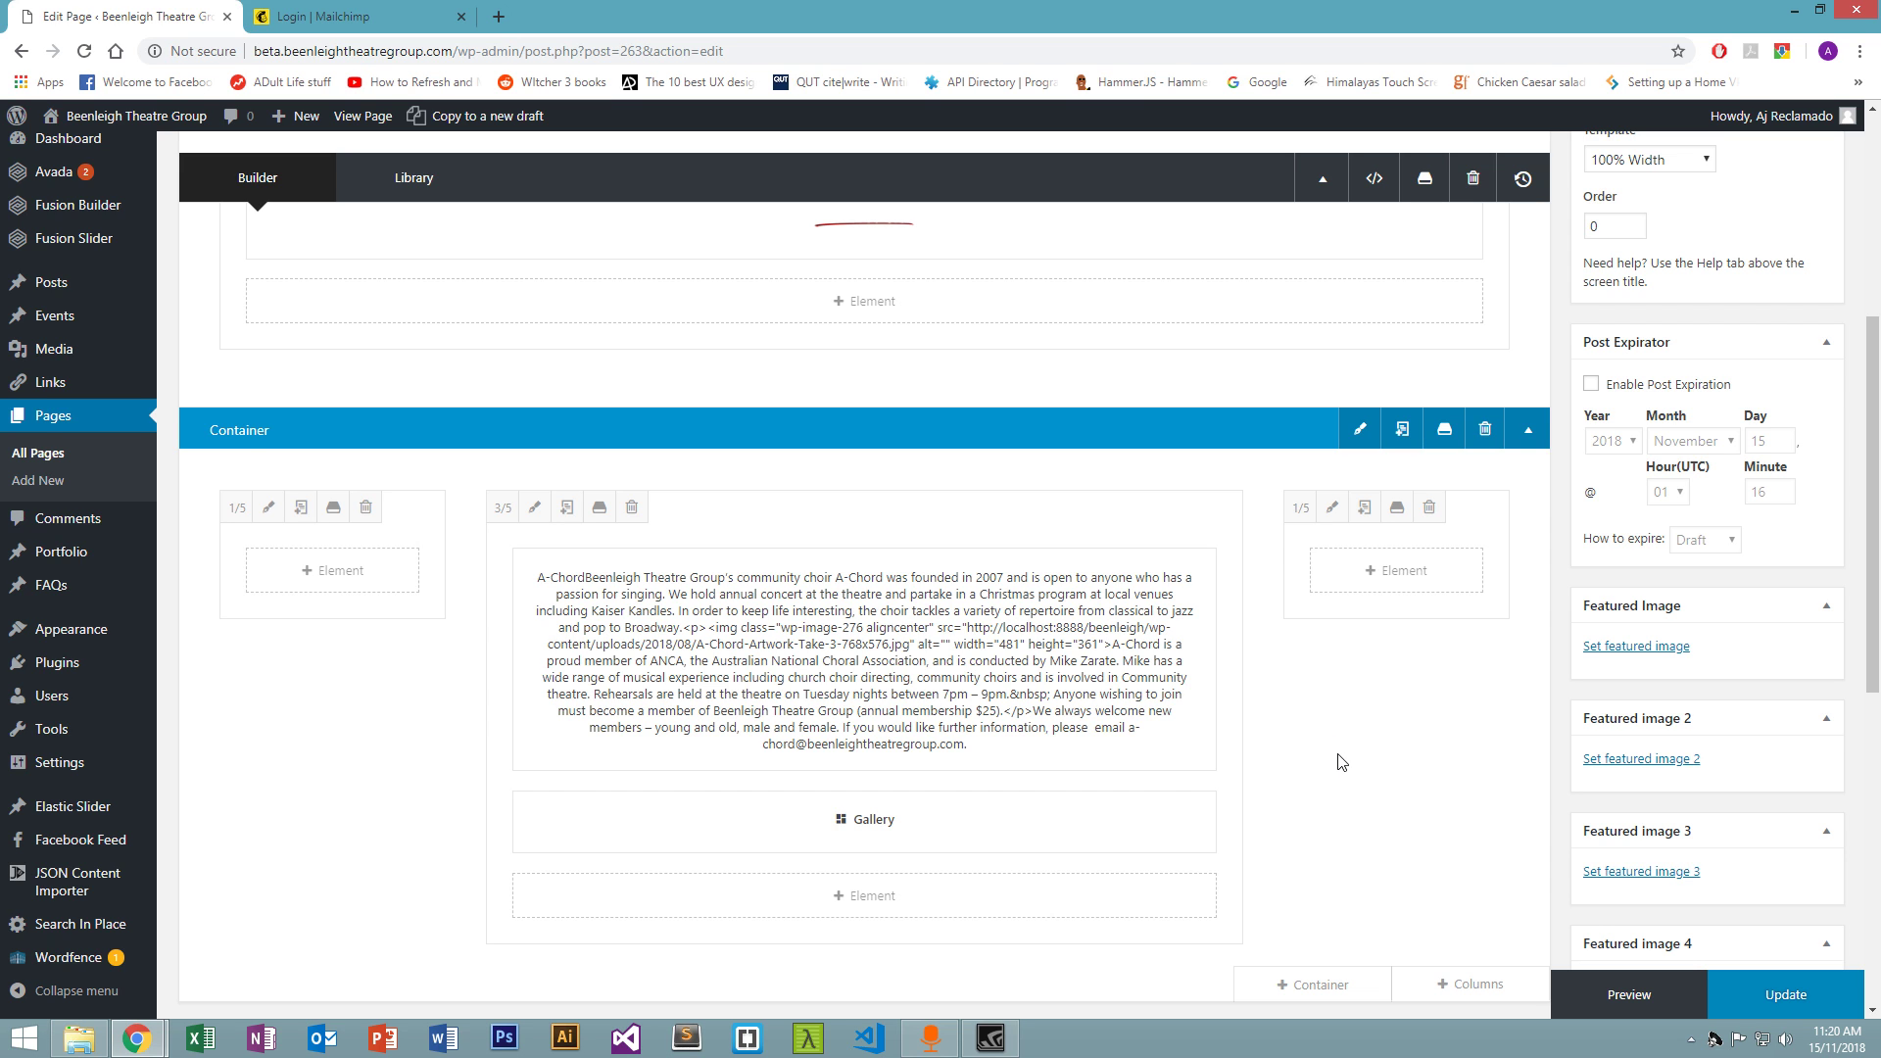
Try adding a Title element with placeholder text below the gallery, clear the text, and discard the element
scroll(1338, 760, up, 4)
scroll(1274, 747, down, 6)
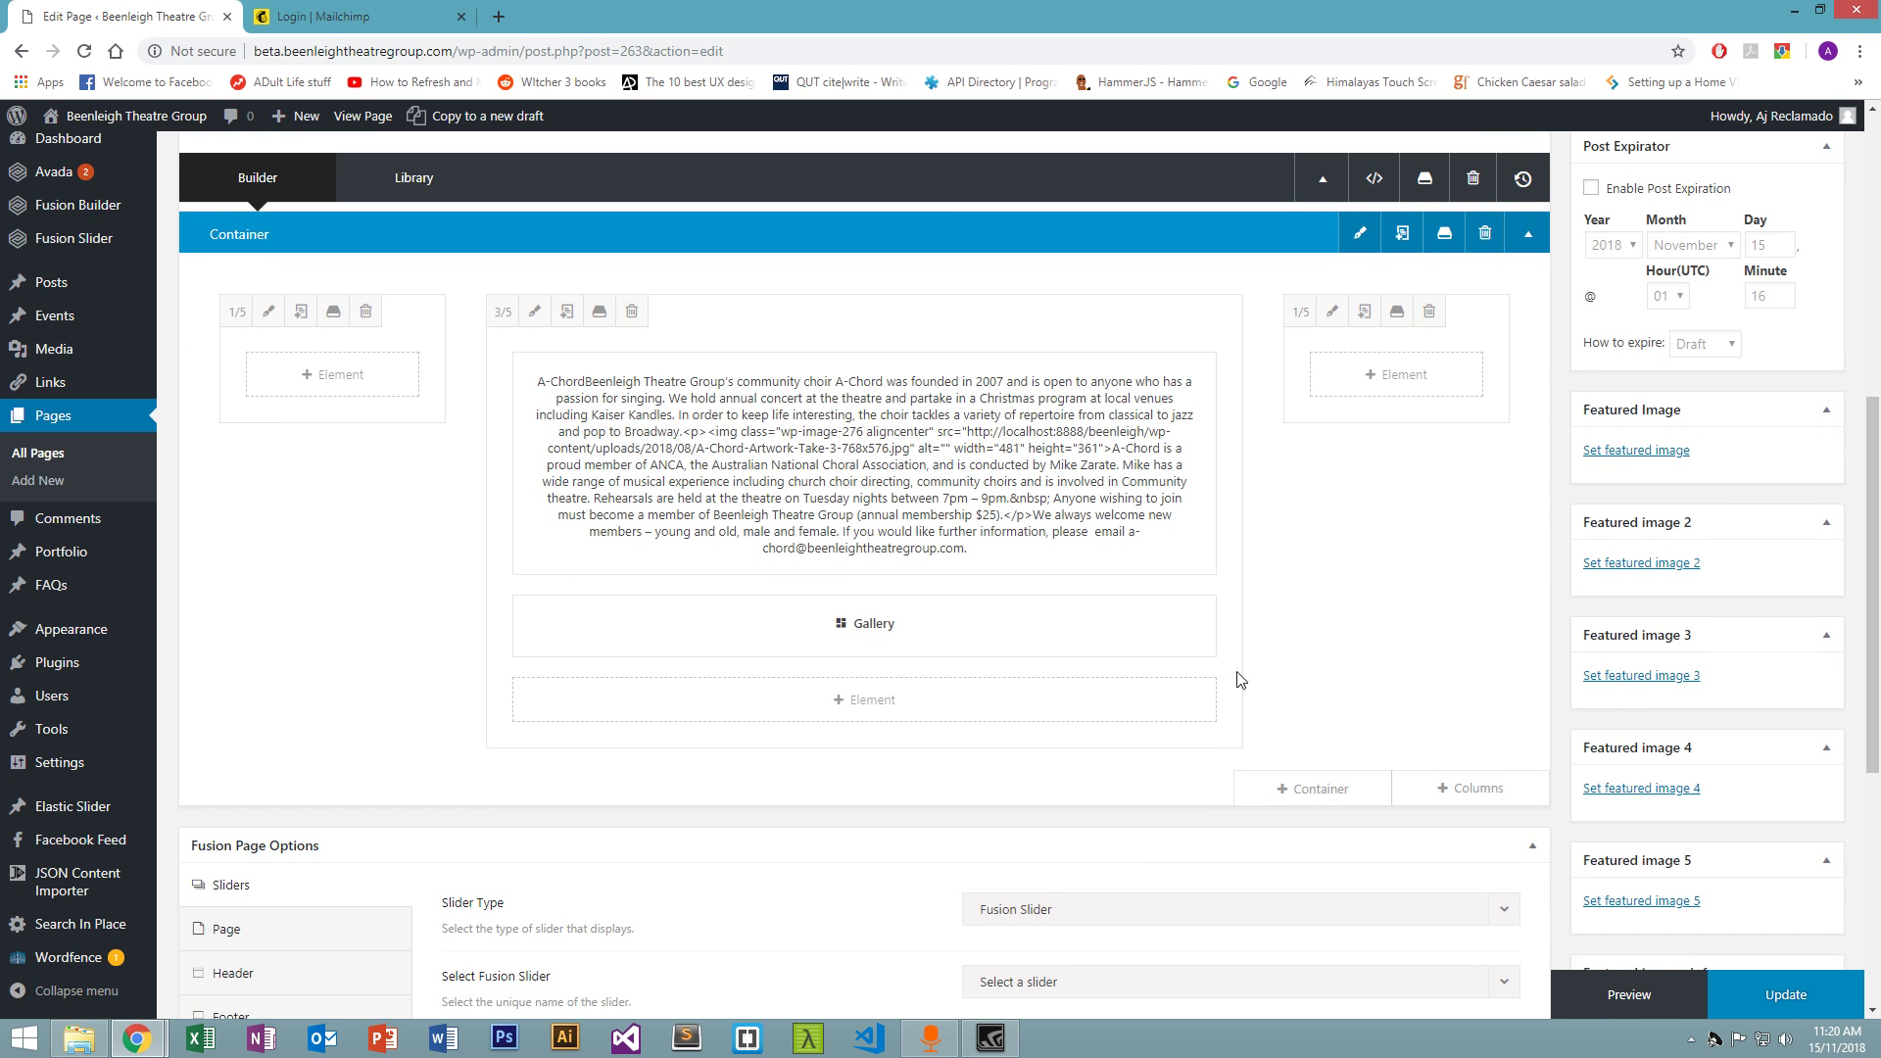
click(852, 708)
scroll(882, 667, down, 8)
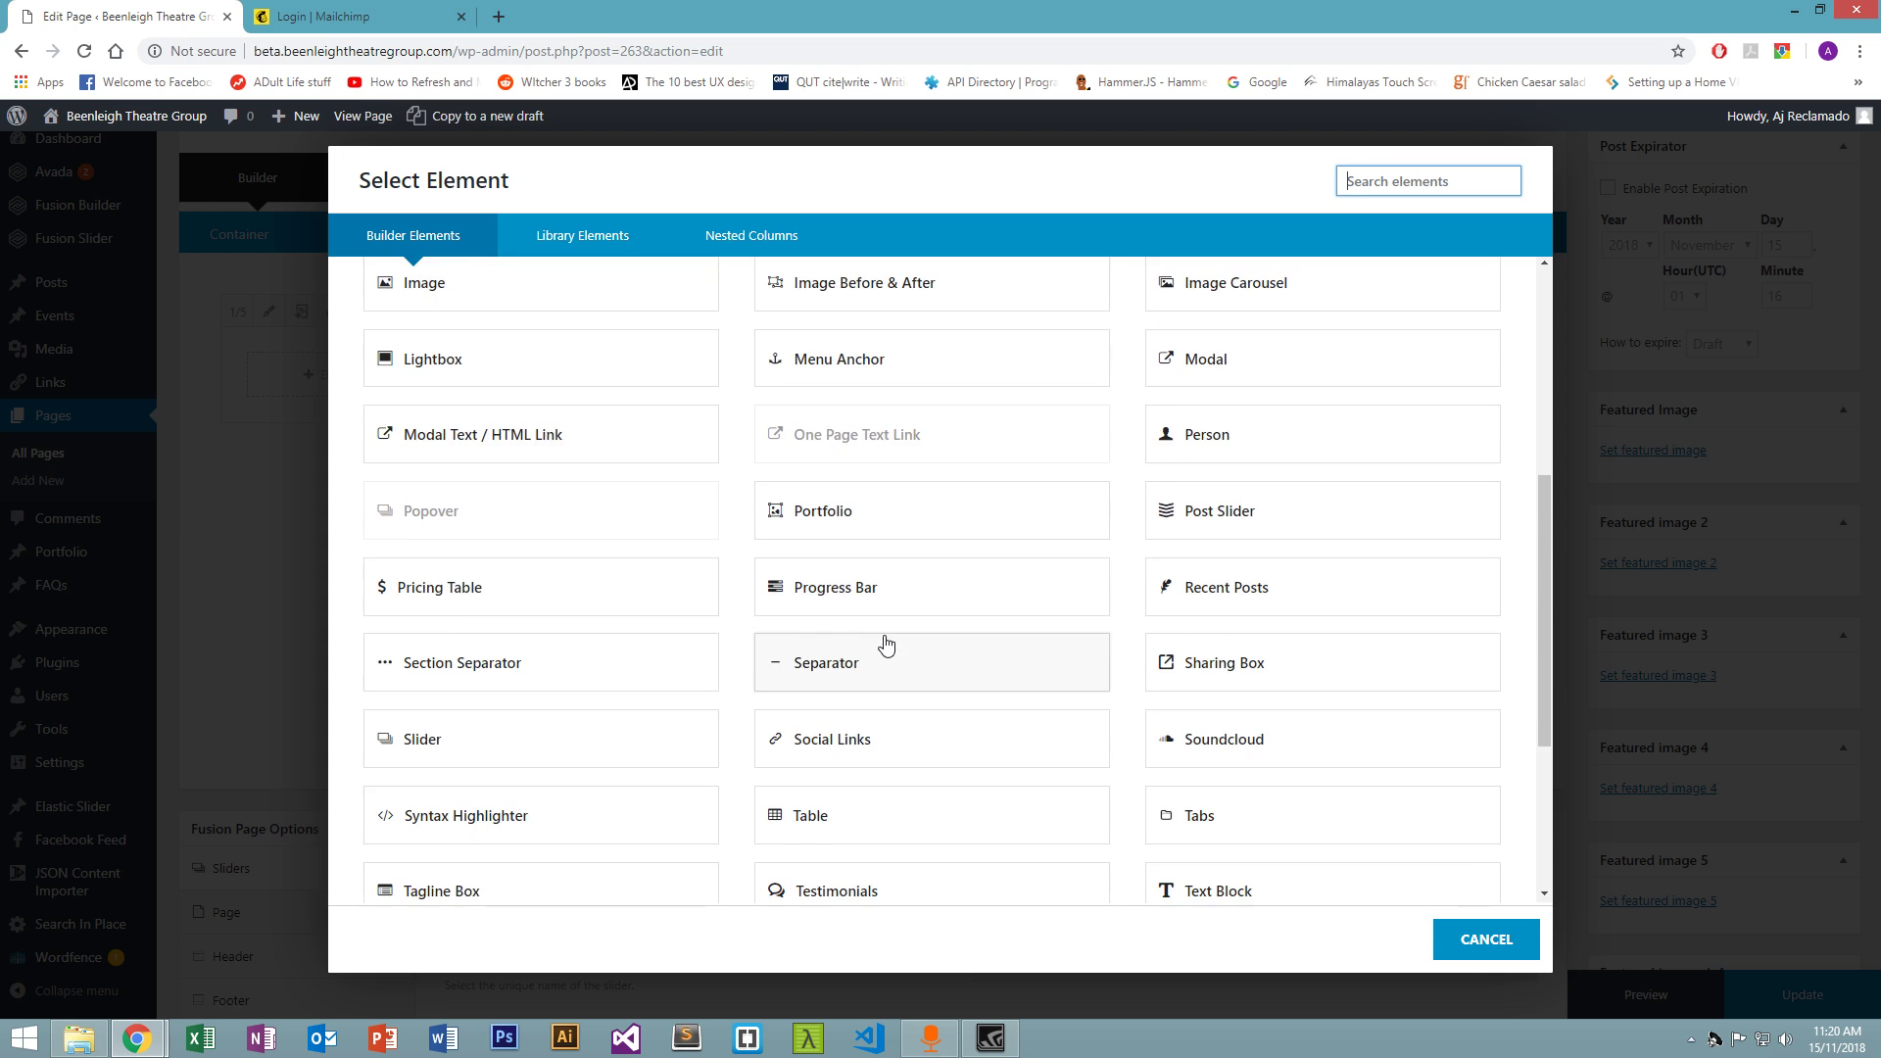
scroll(876, 644, up, 1)
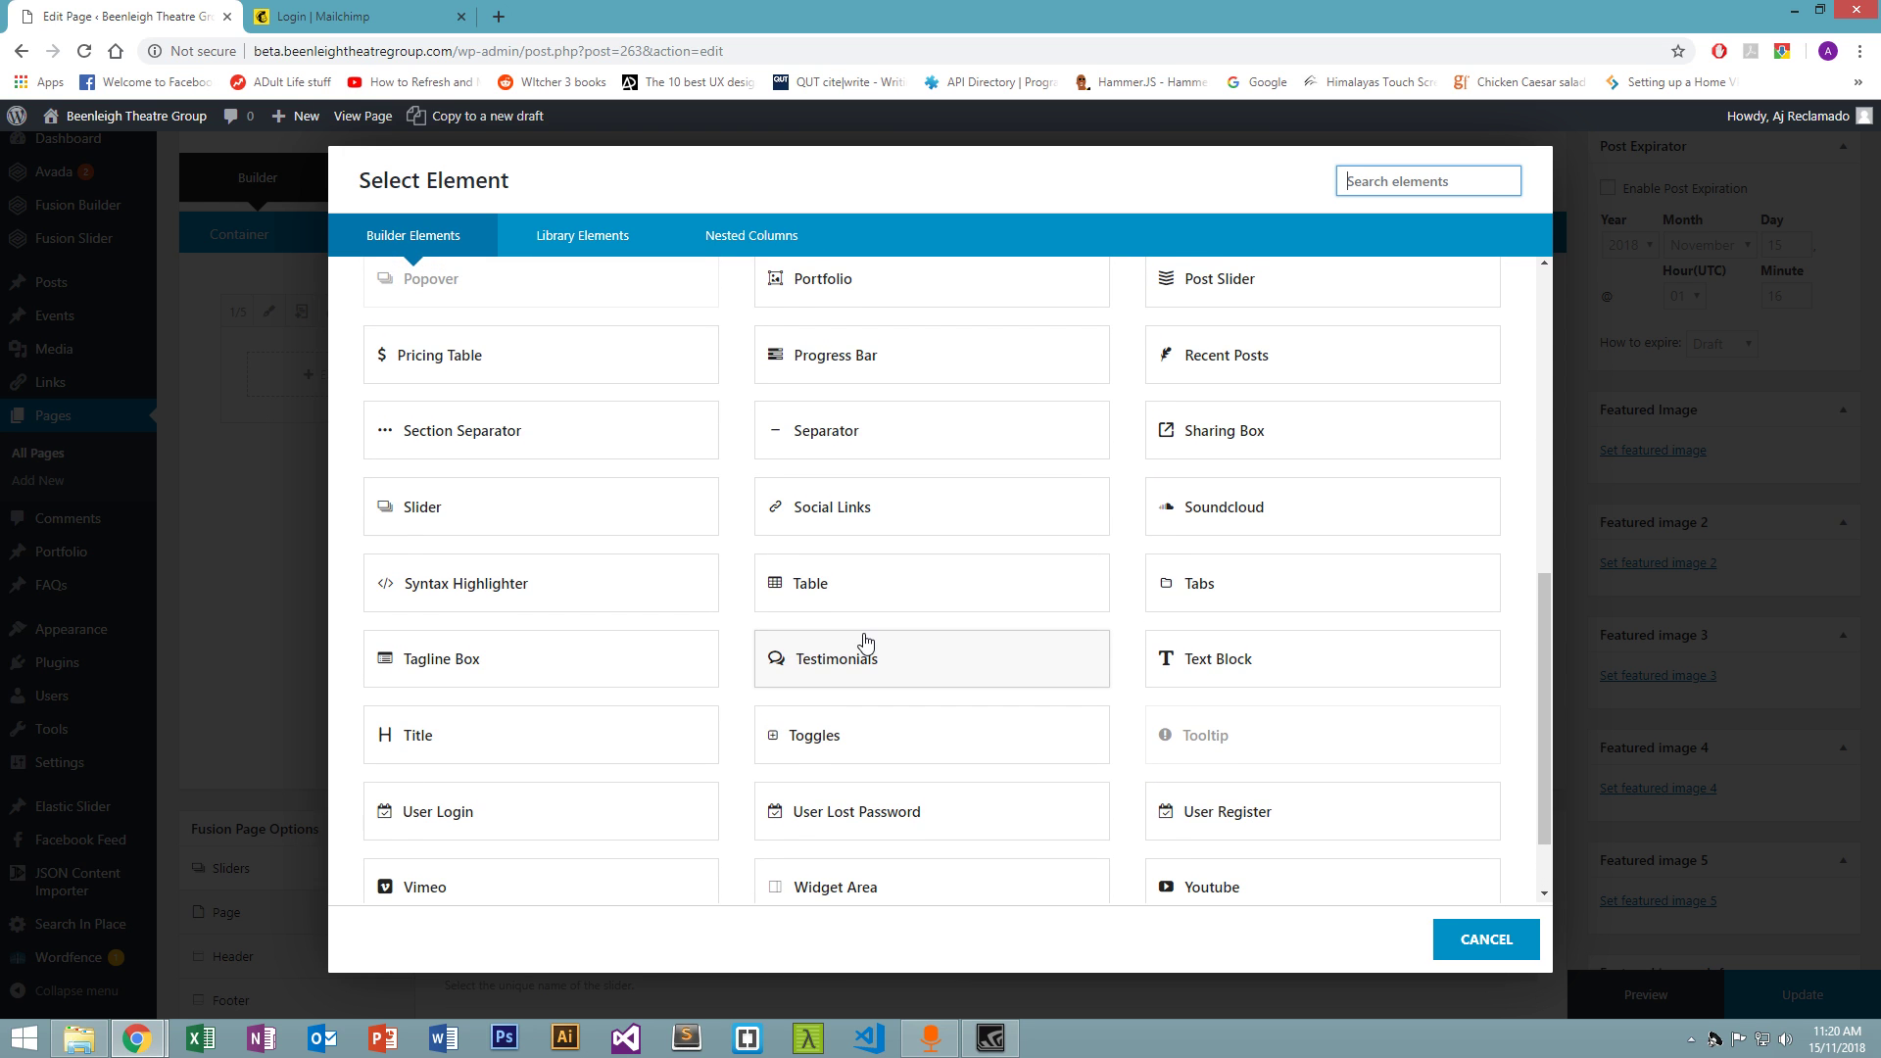
click(473, 746)
click(708, 529)
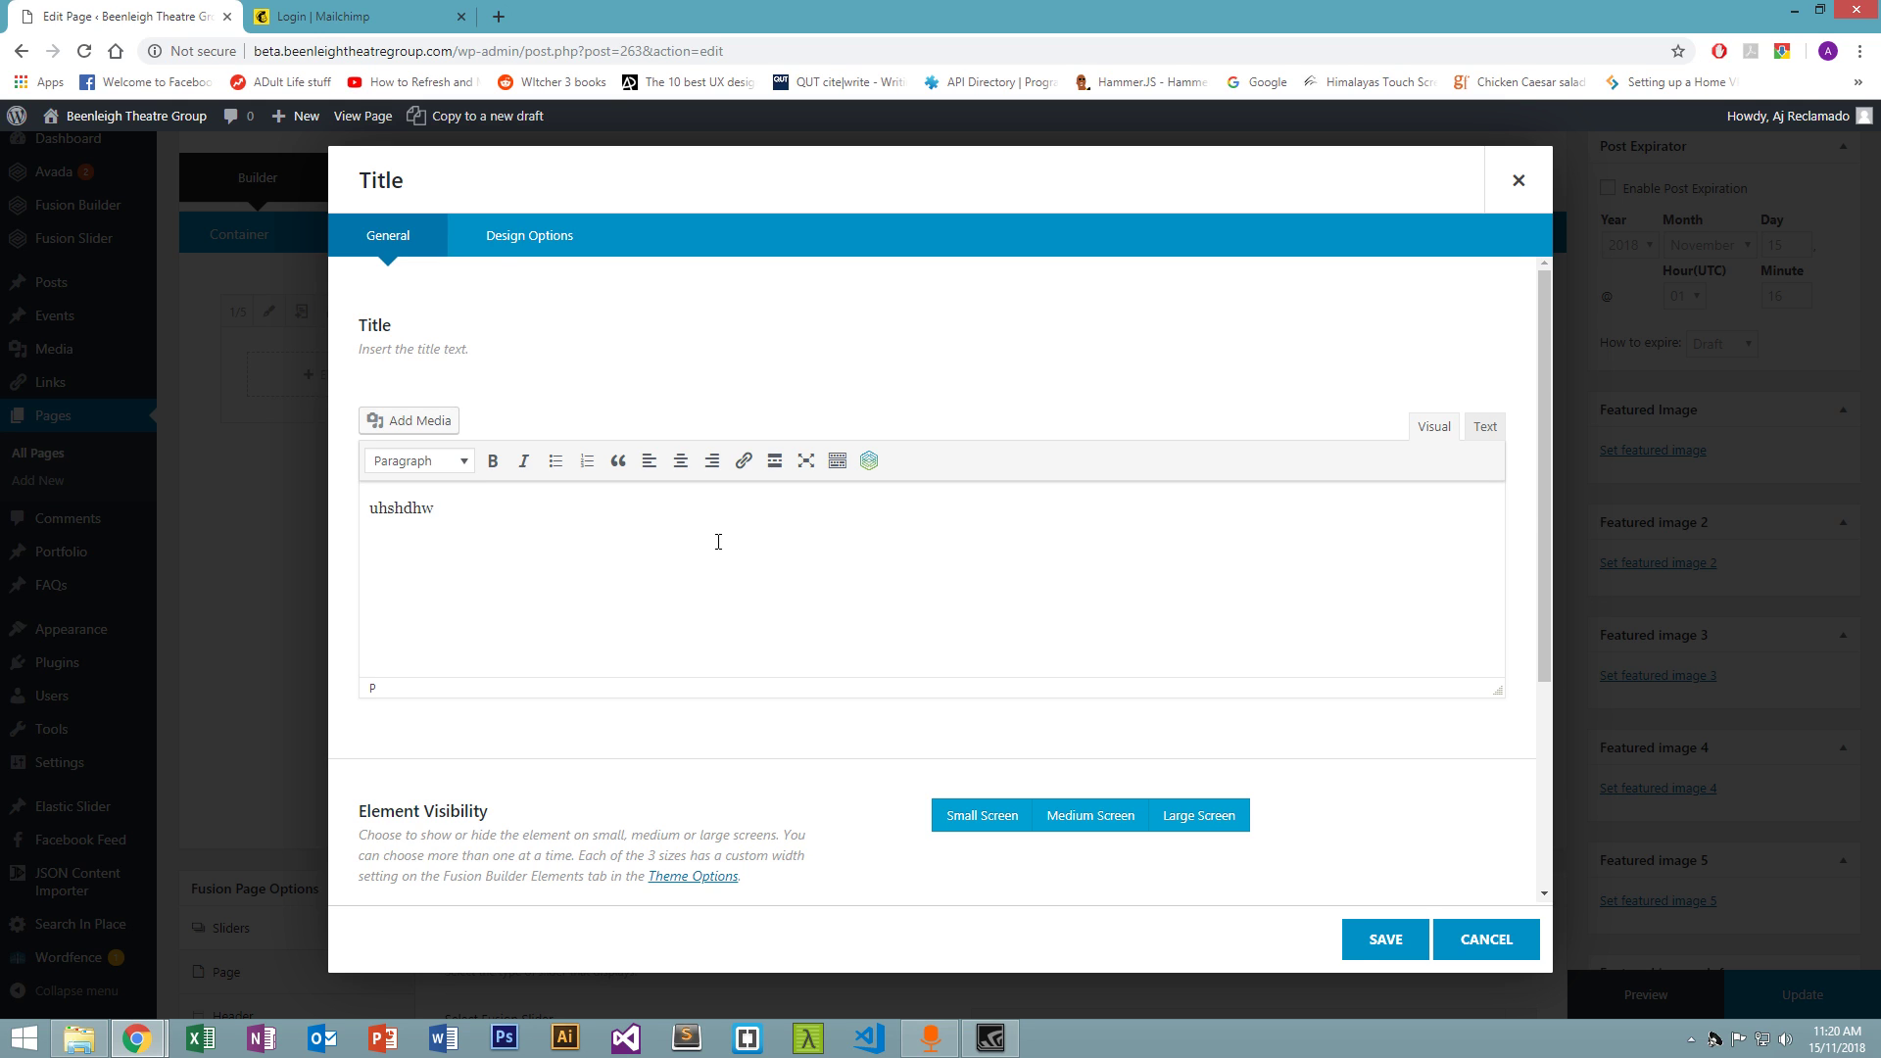
key(ctrl+a)
key(BackSpace)
click(1519, 181)
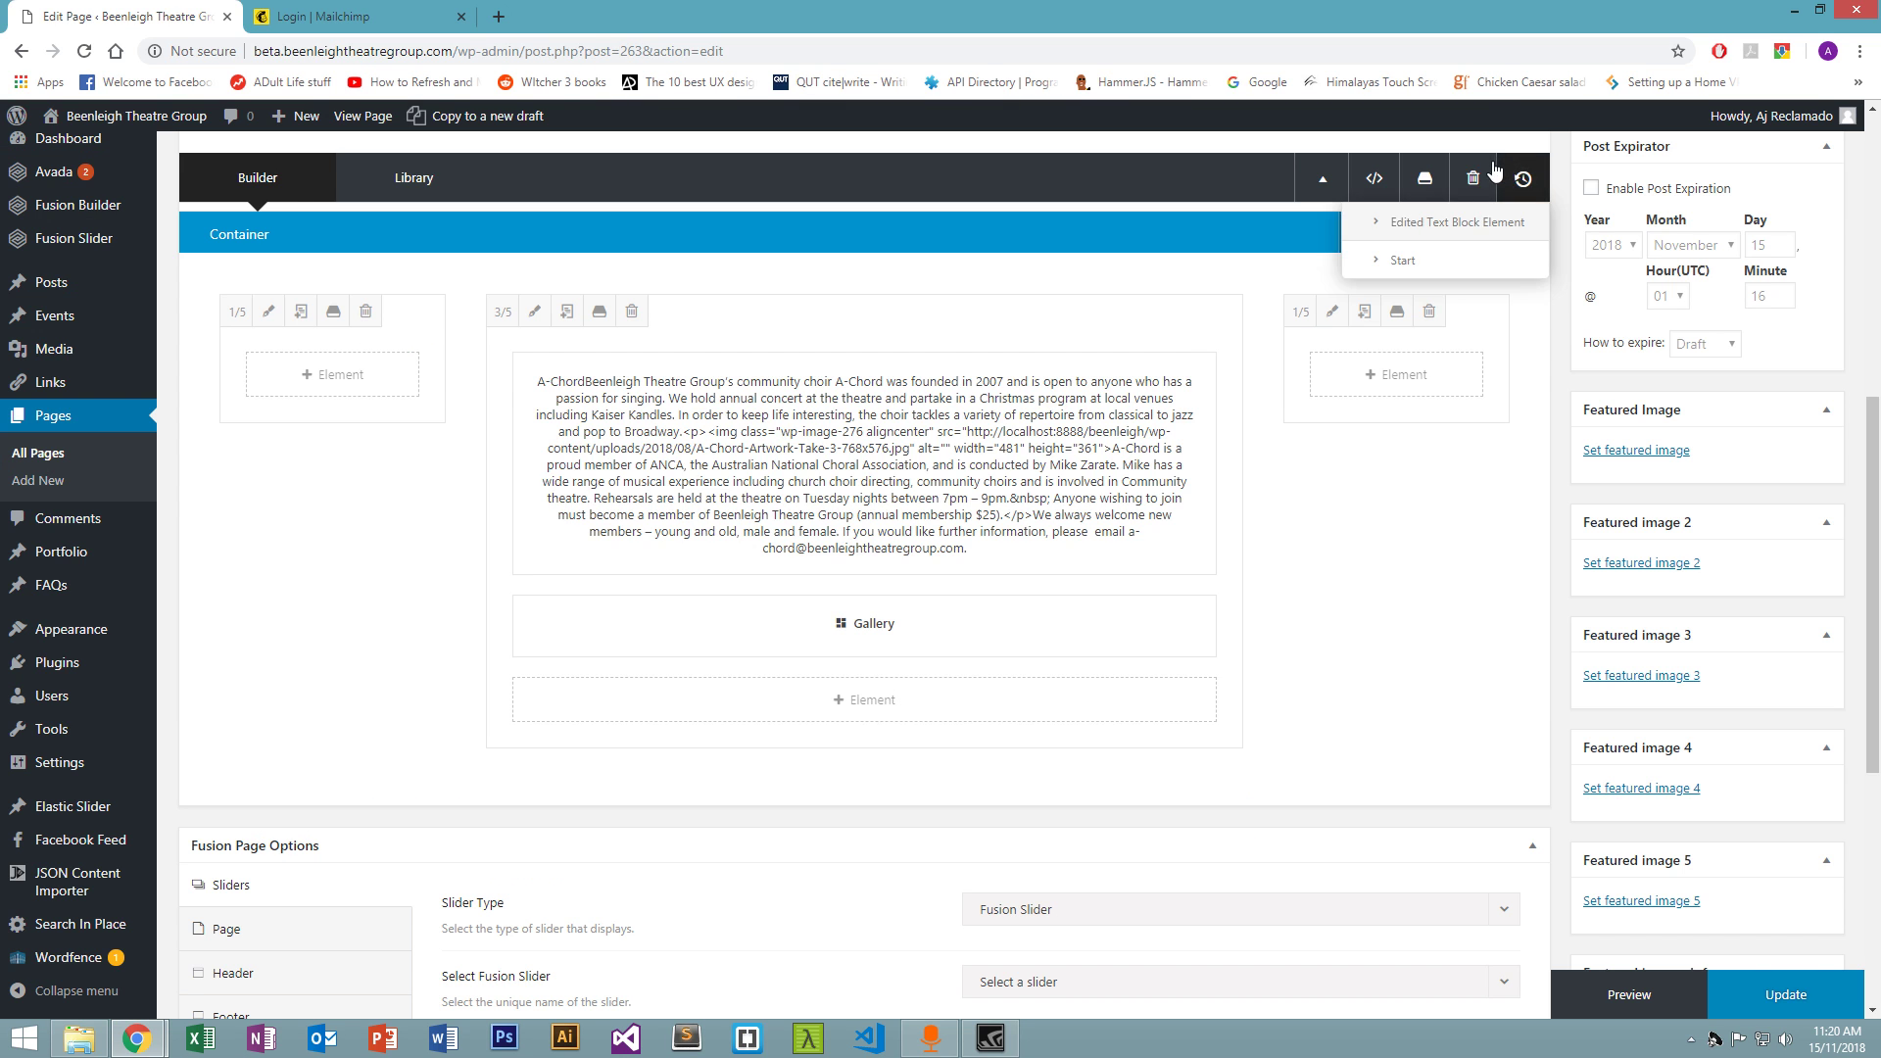
Search the builder elements for "image" and close the element list without adding anything
click(910, 707)
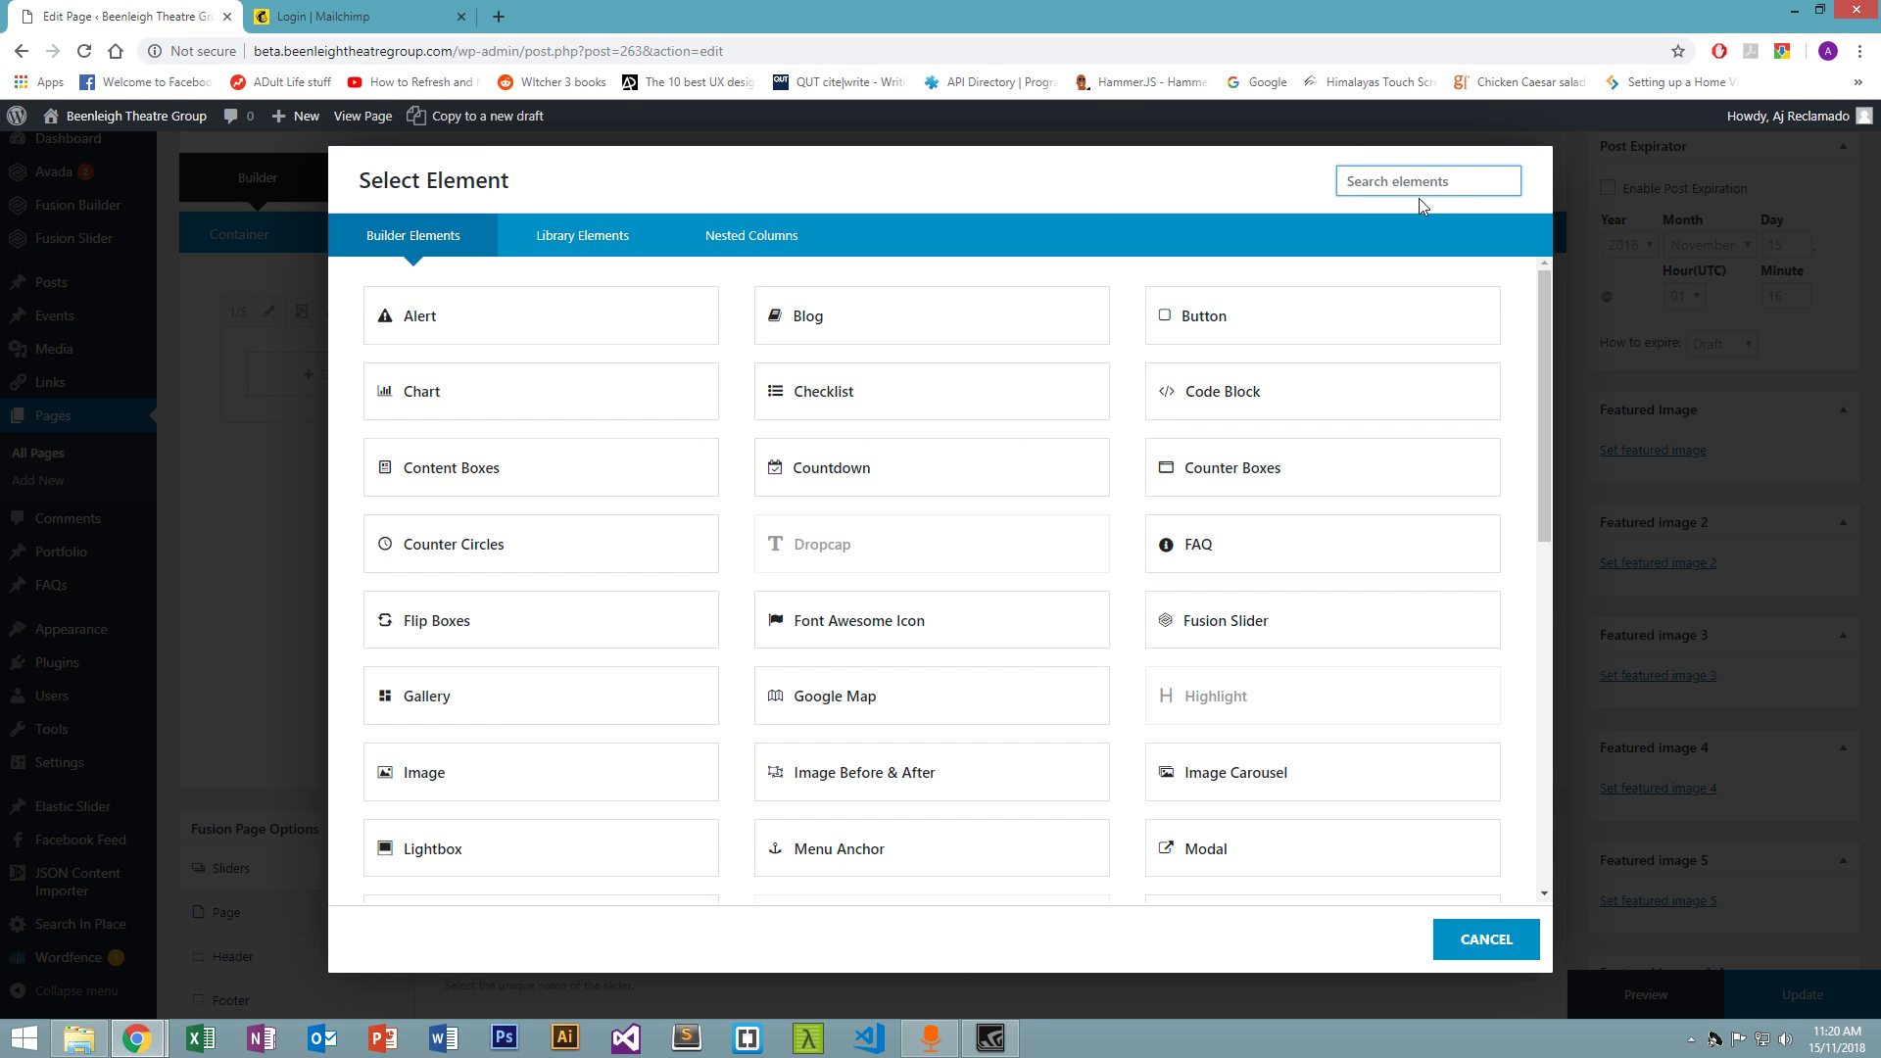
text(image)
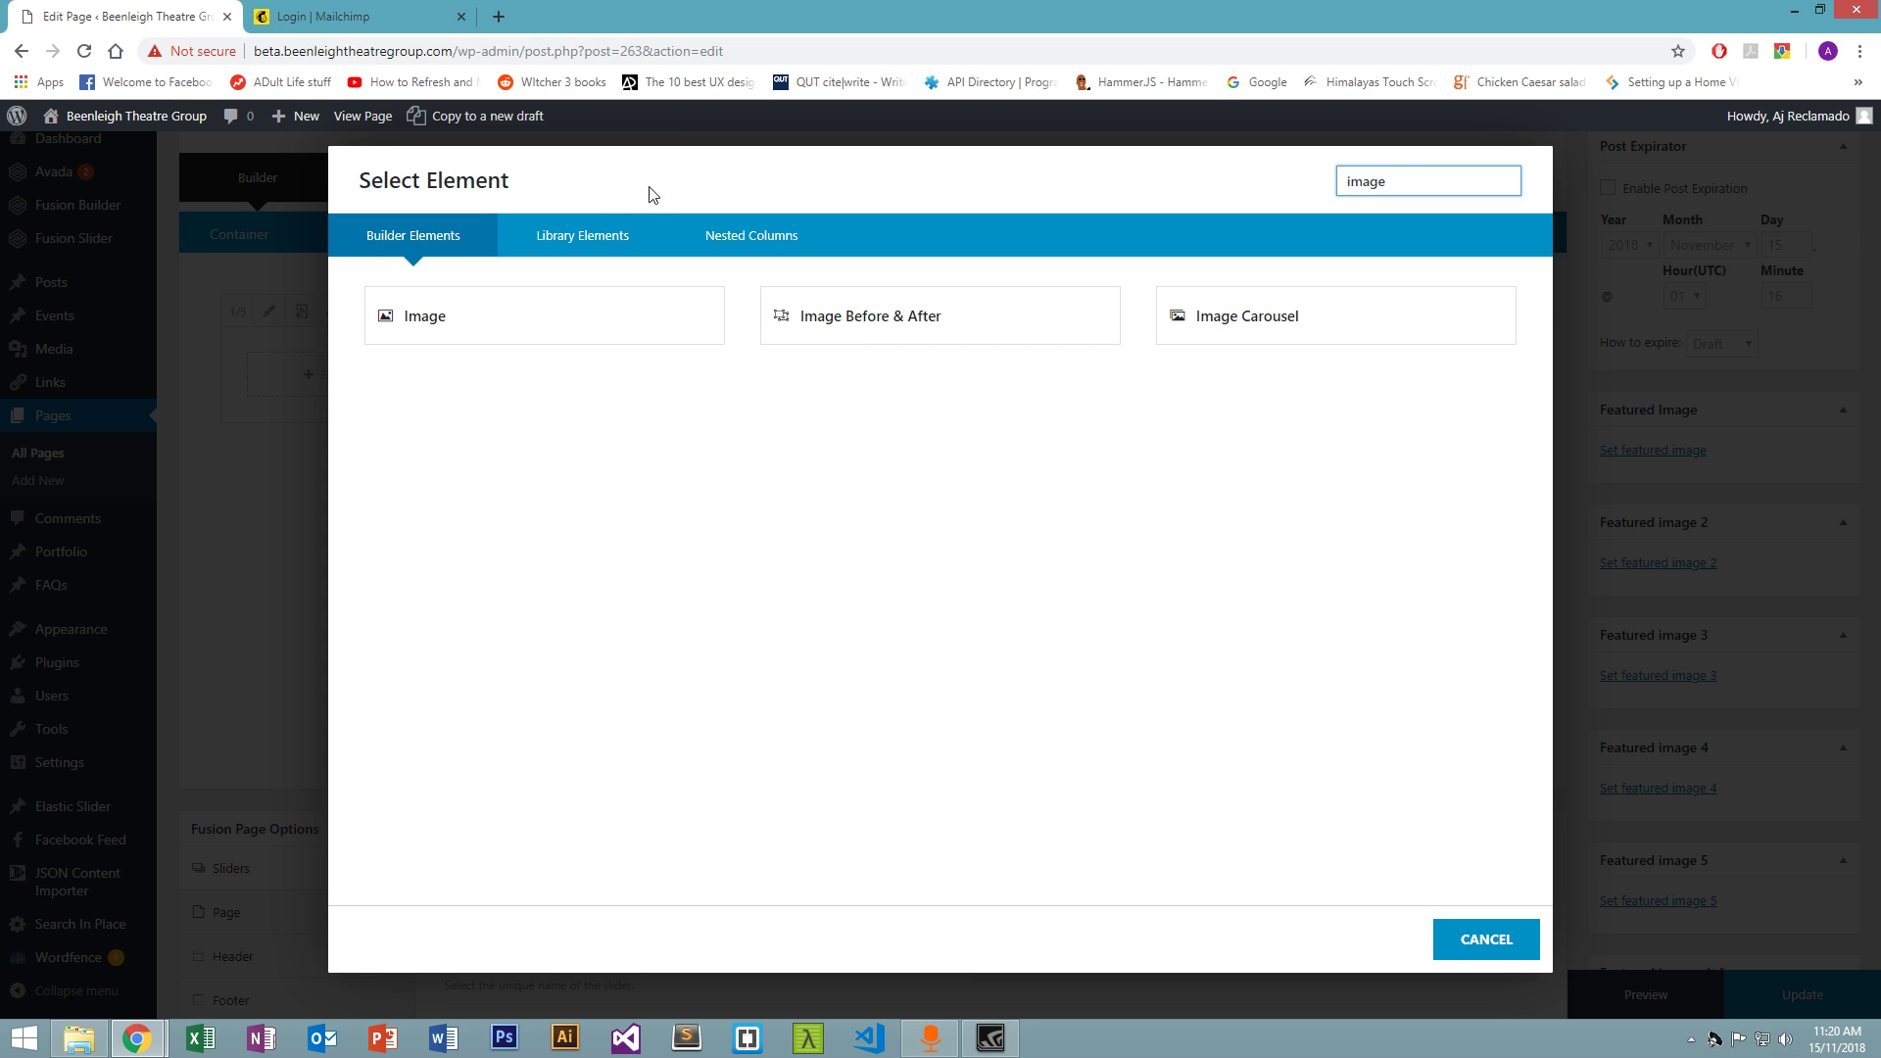
click(1487, 941)
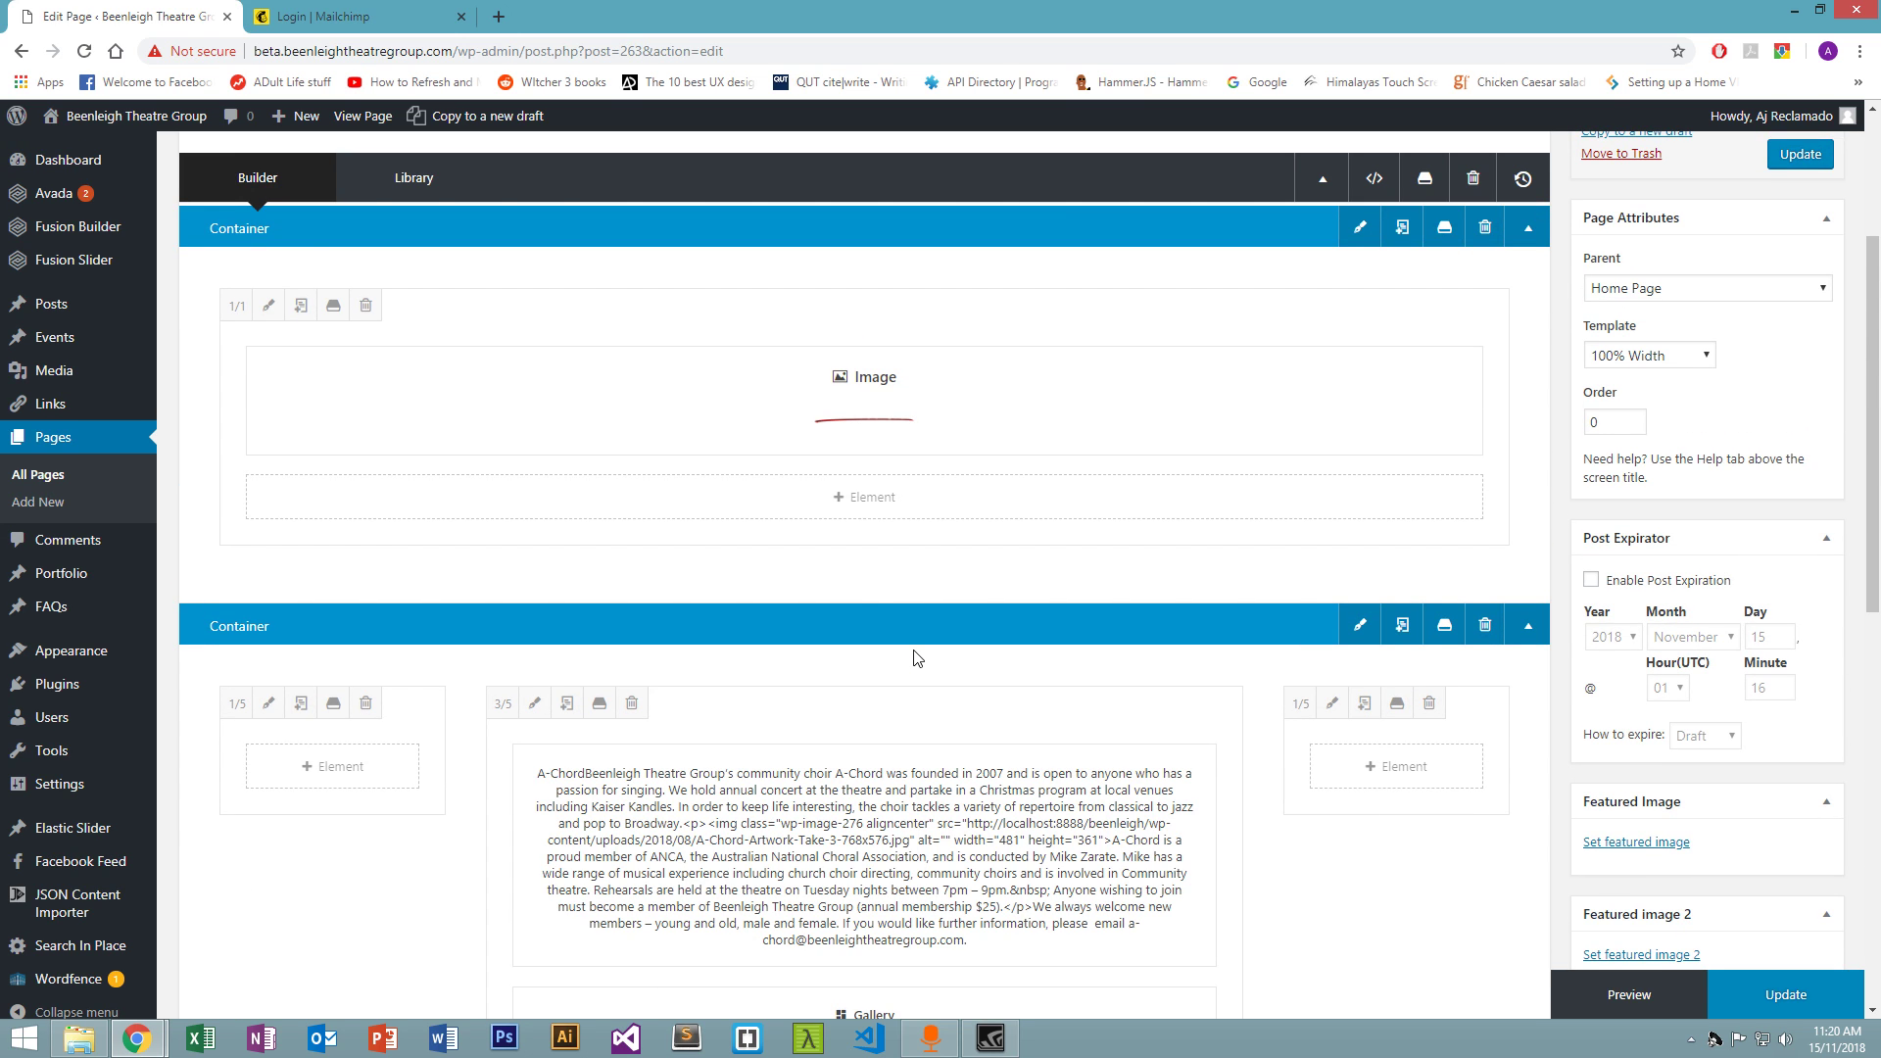
Open the settings of the top container holding the banner image and review its general and design options
scroll(1184, 764, up, 3)
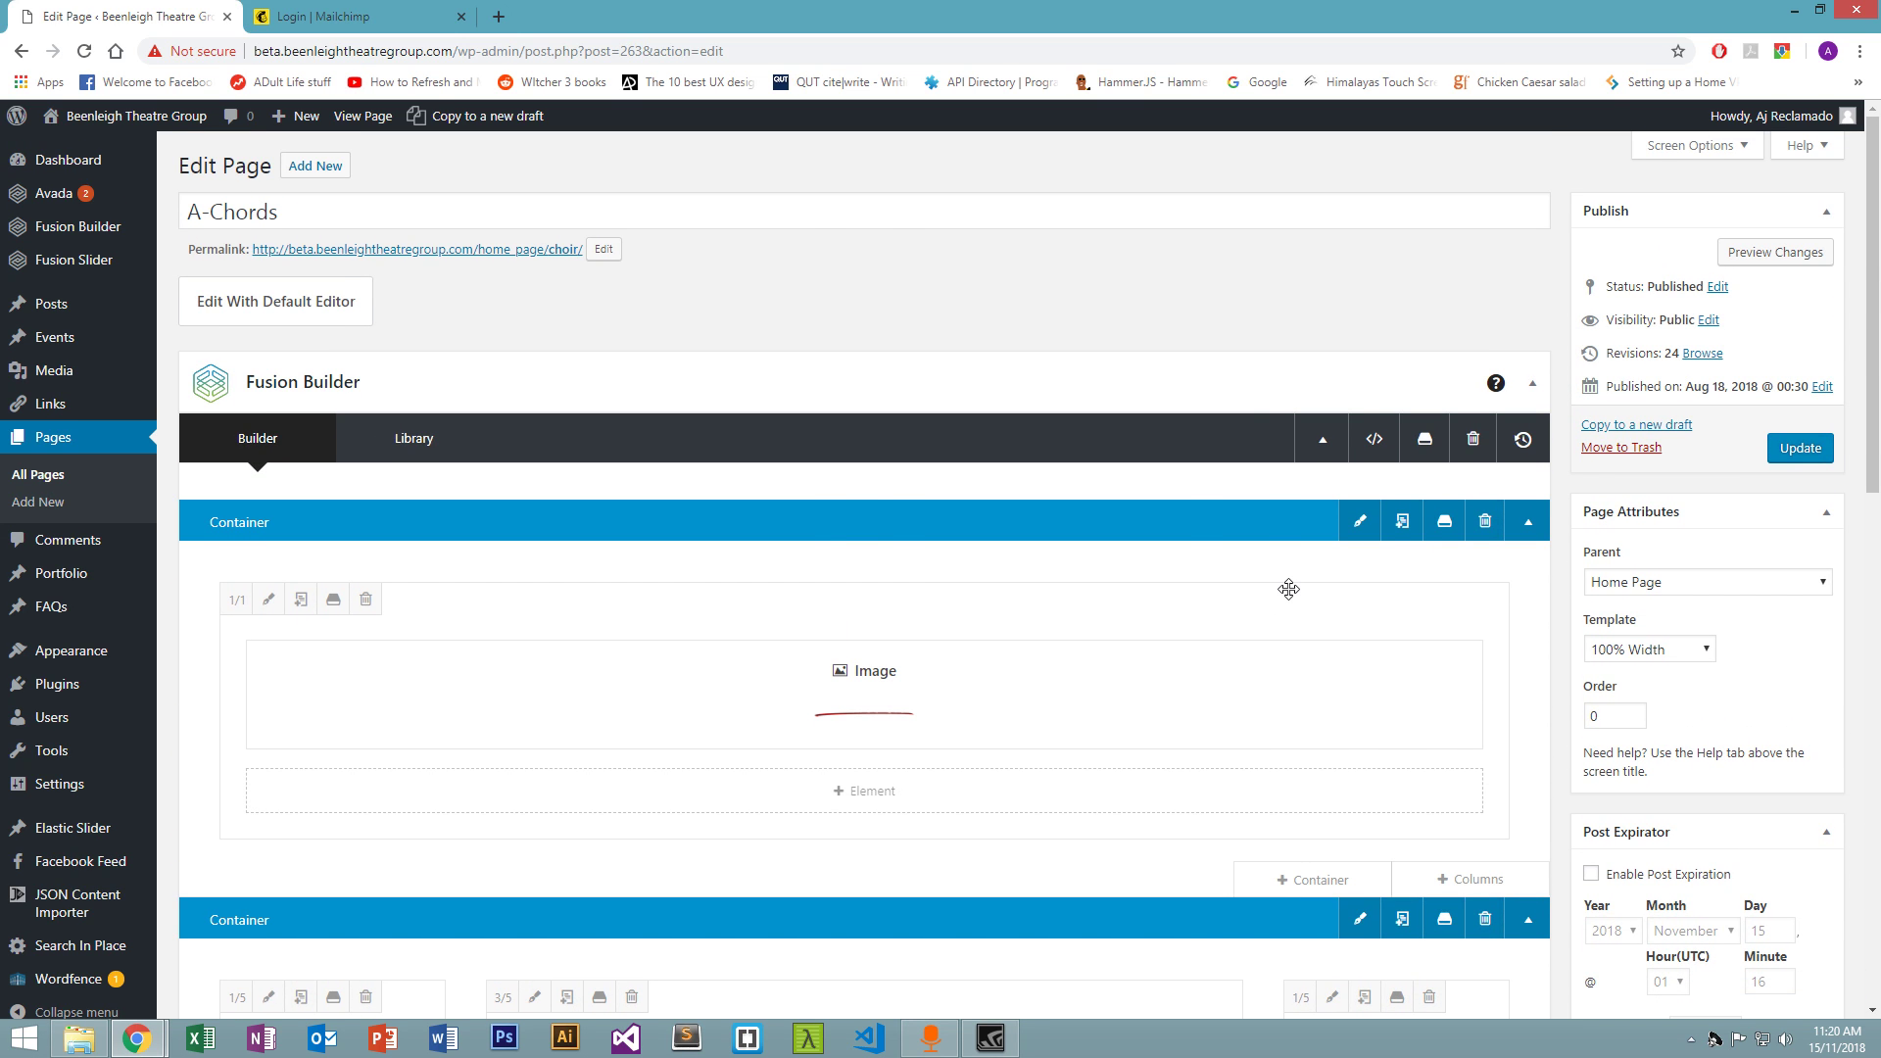
click(1359, 521)
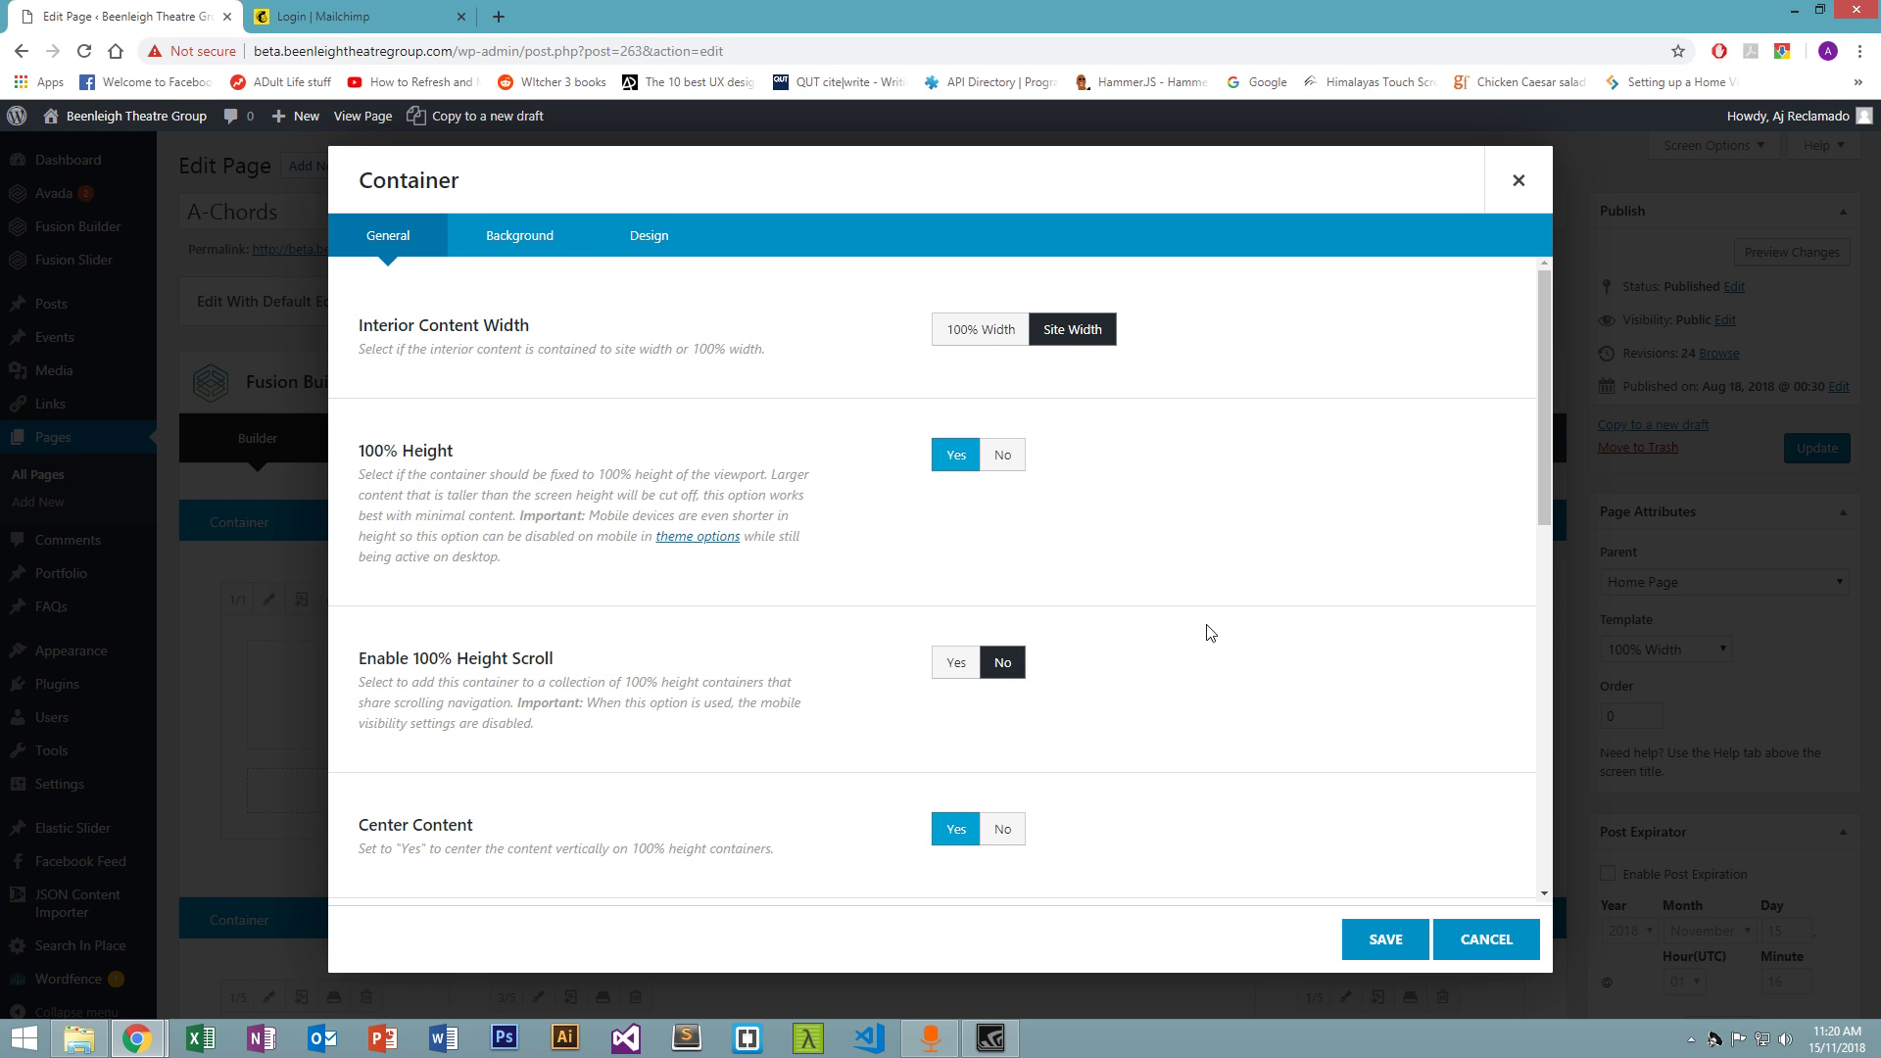
scroll(822, 572, down, 3)
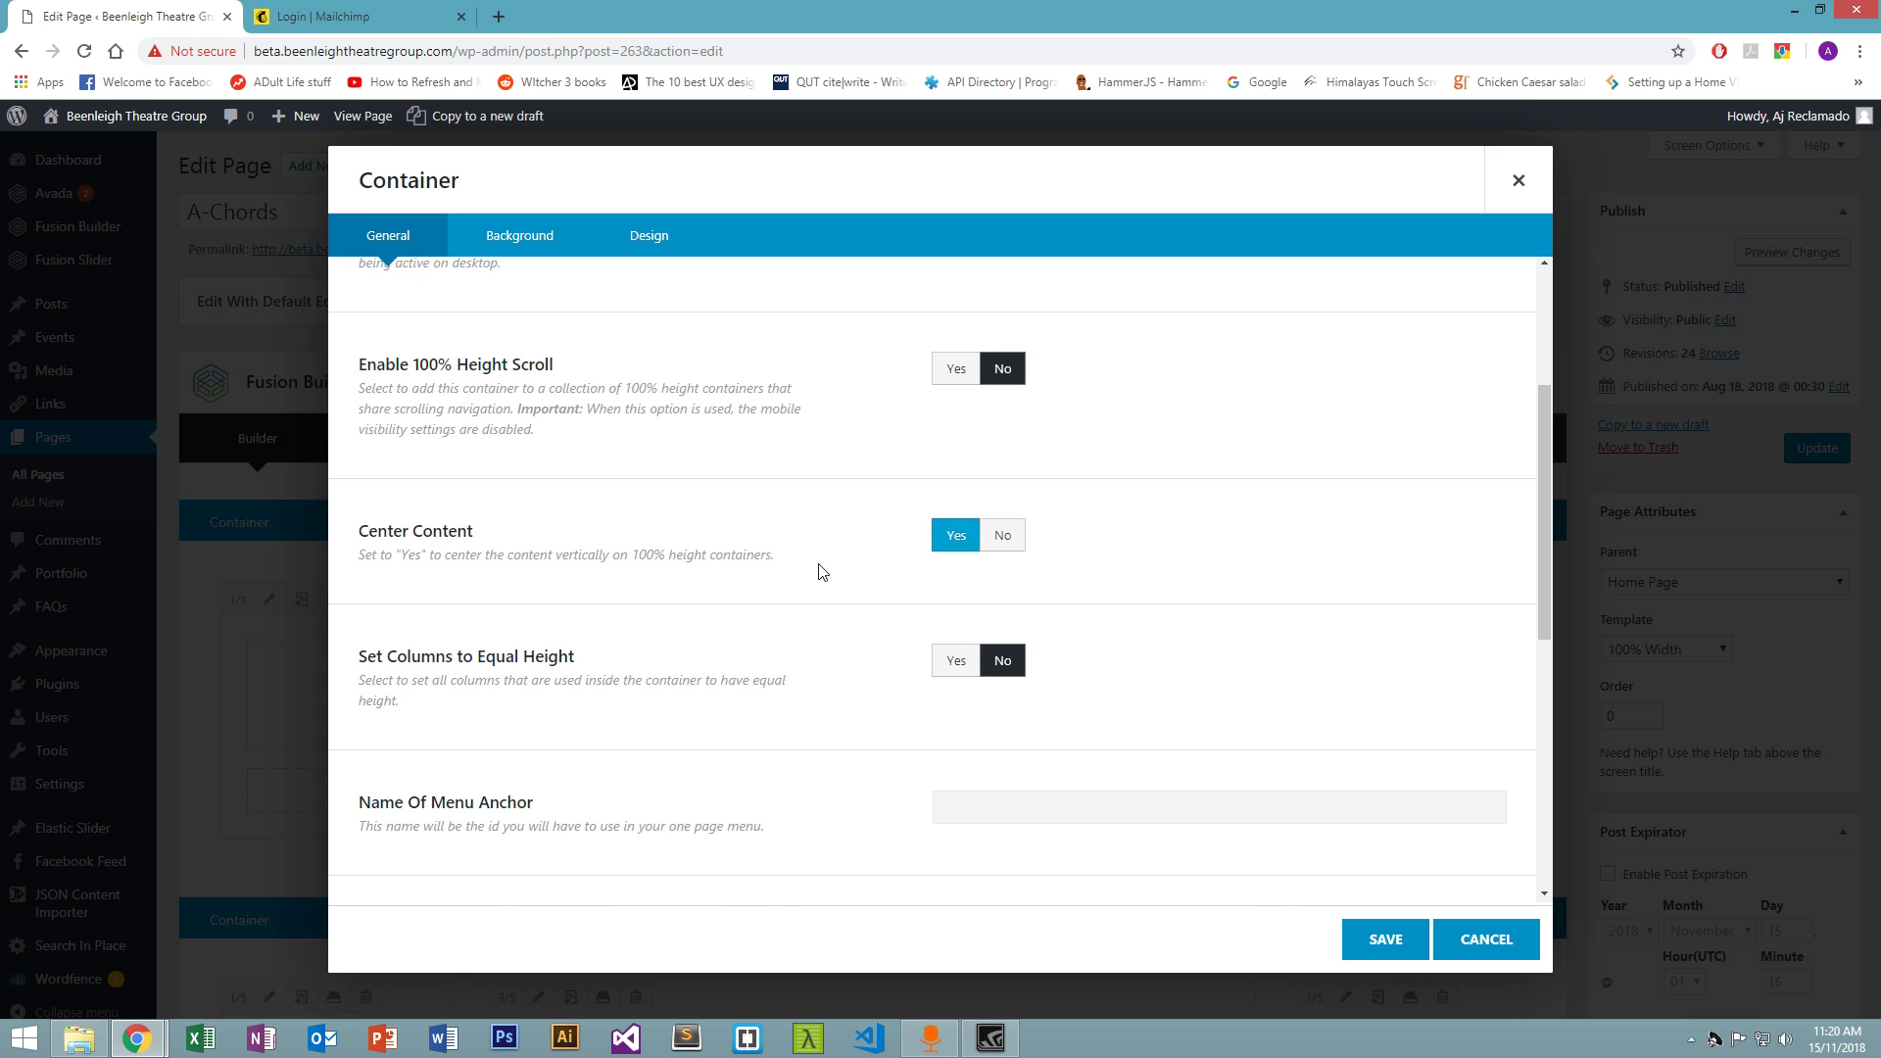
scroll(822, 572, down, 7)
scroll(822, 561, up, 7)
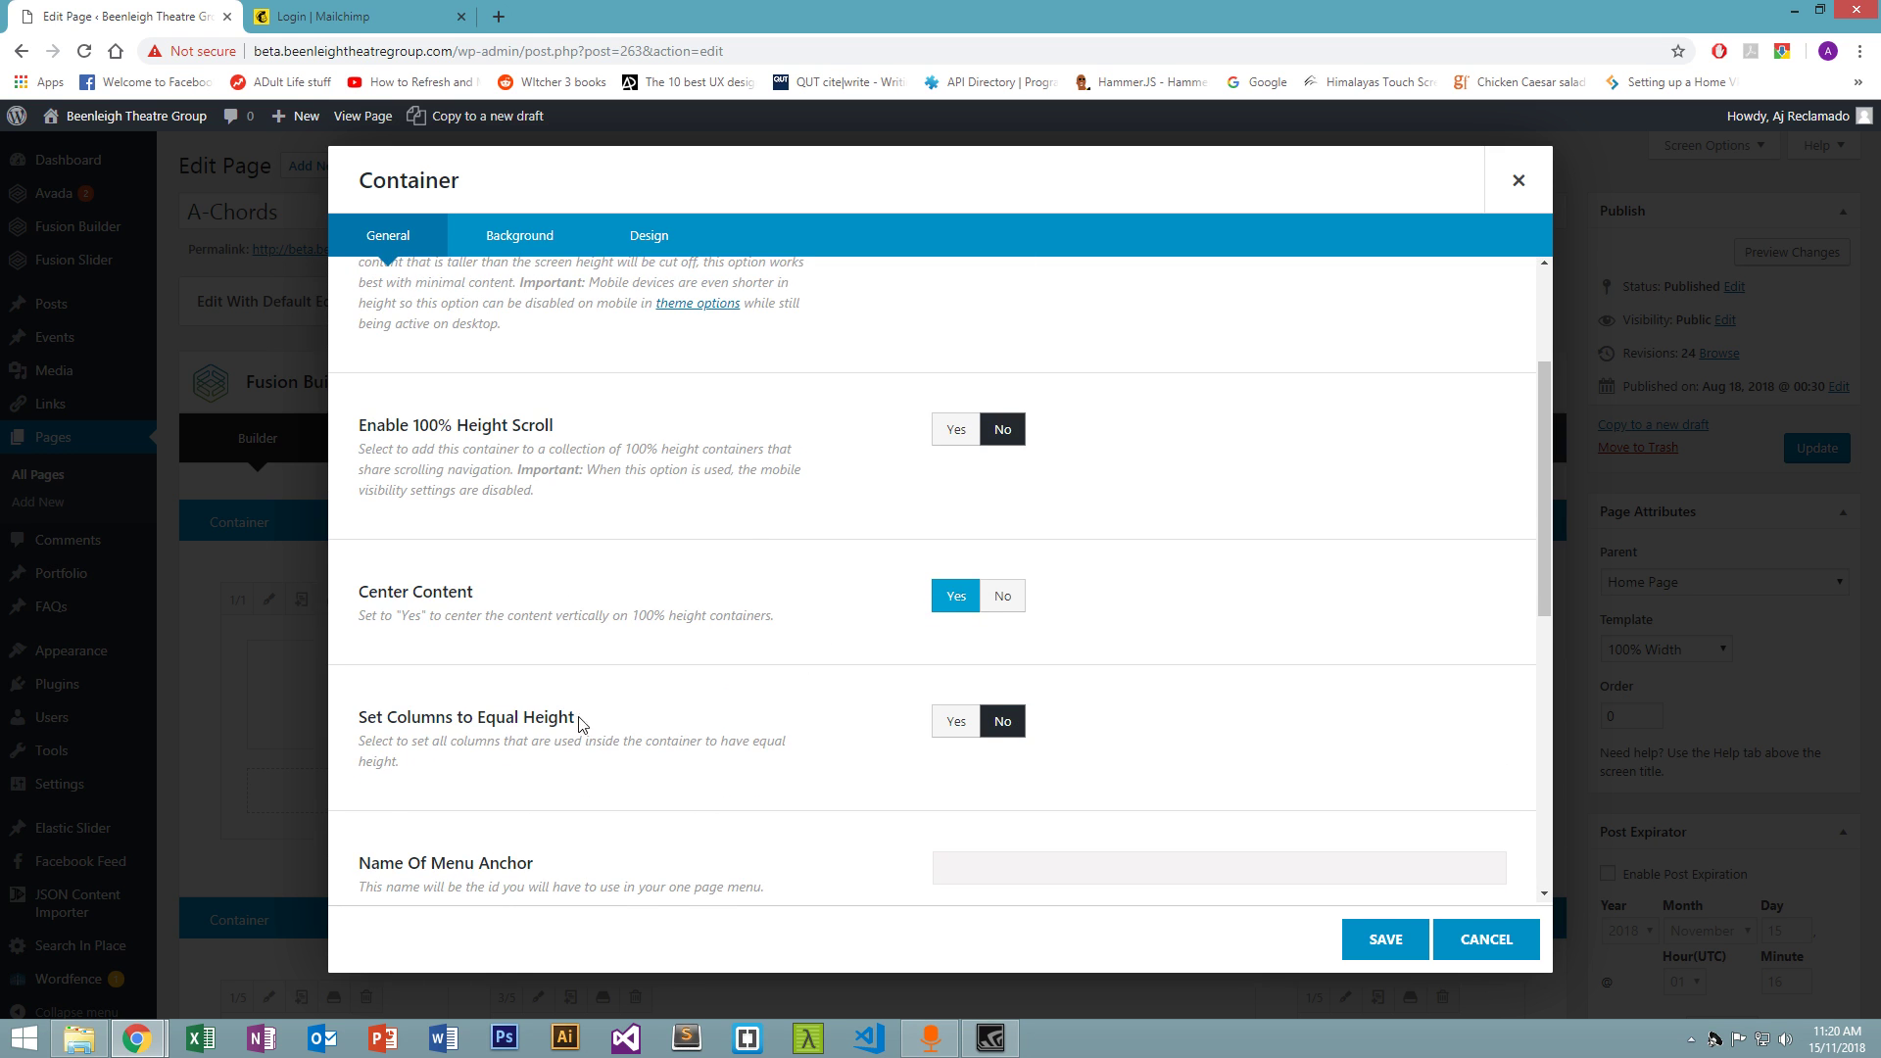
scroll(1040, 654, up, 2)
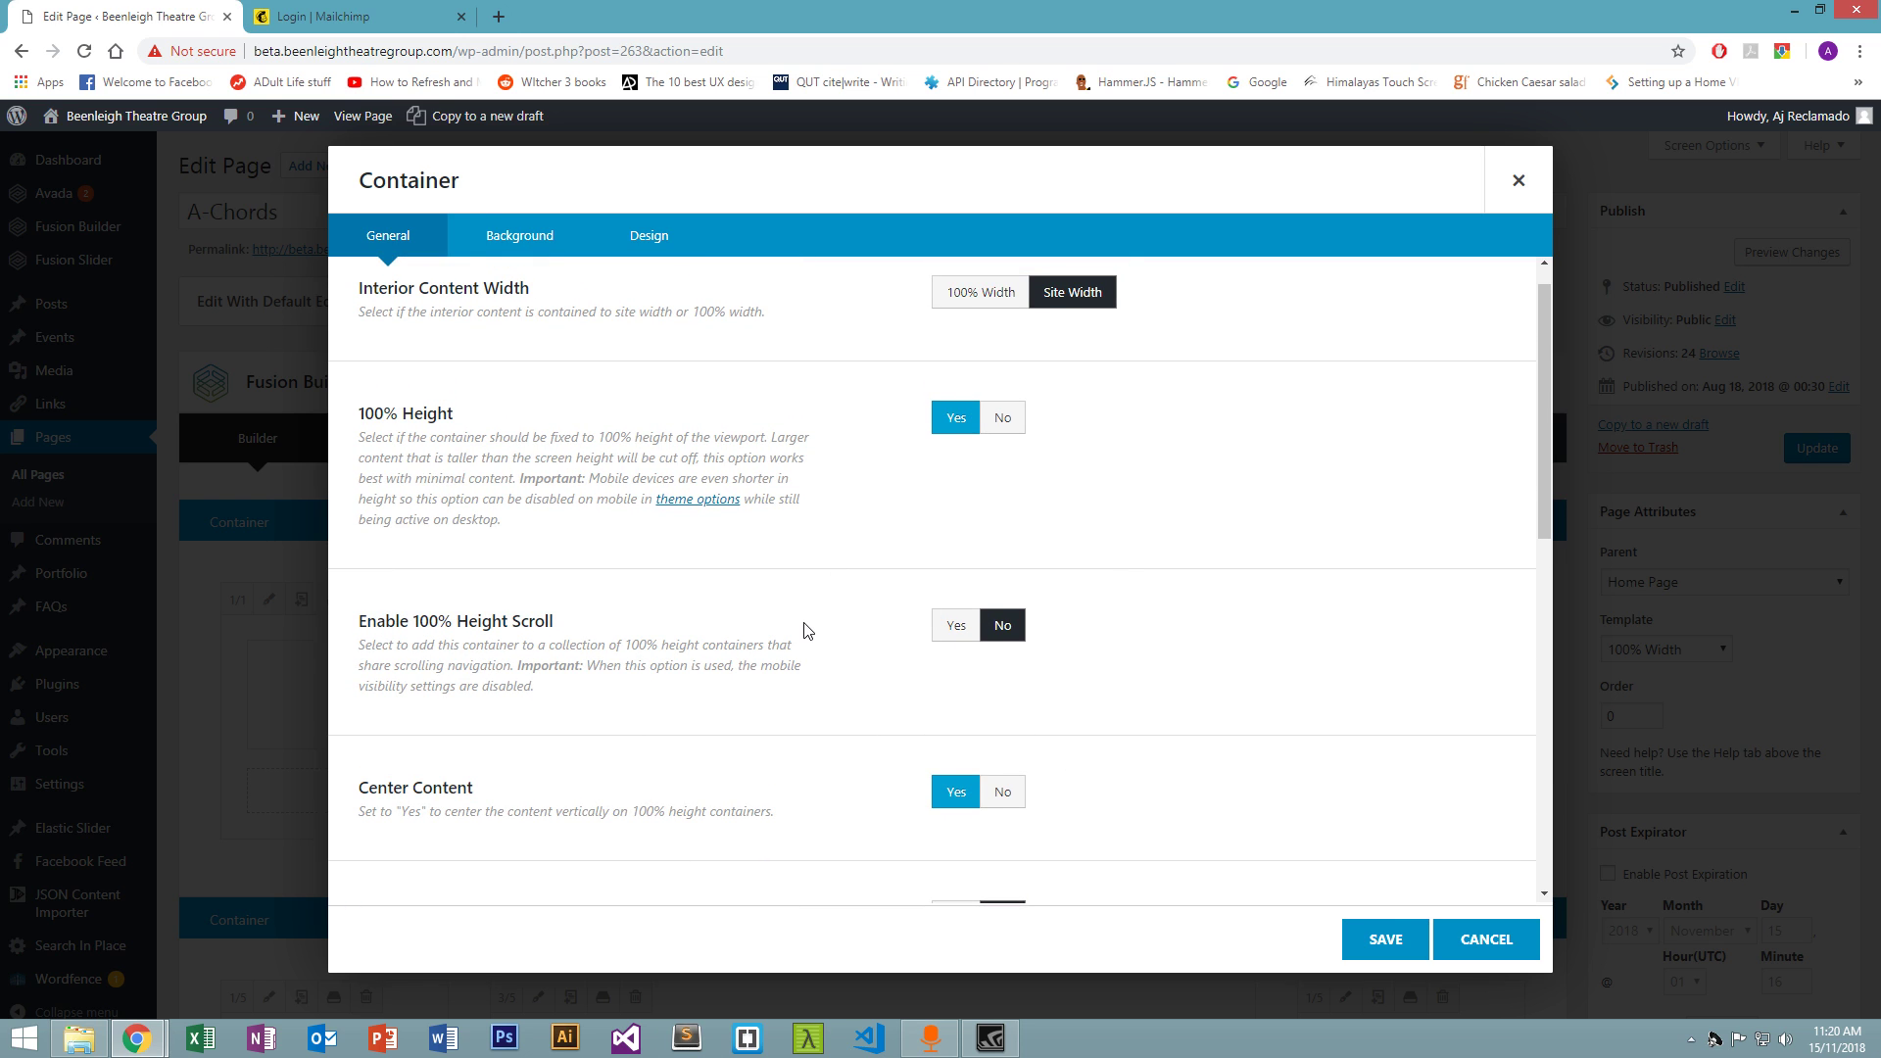
scroll(807, 630, up, 1)
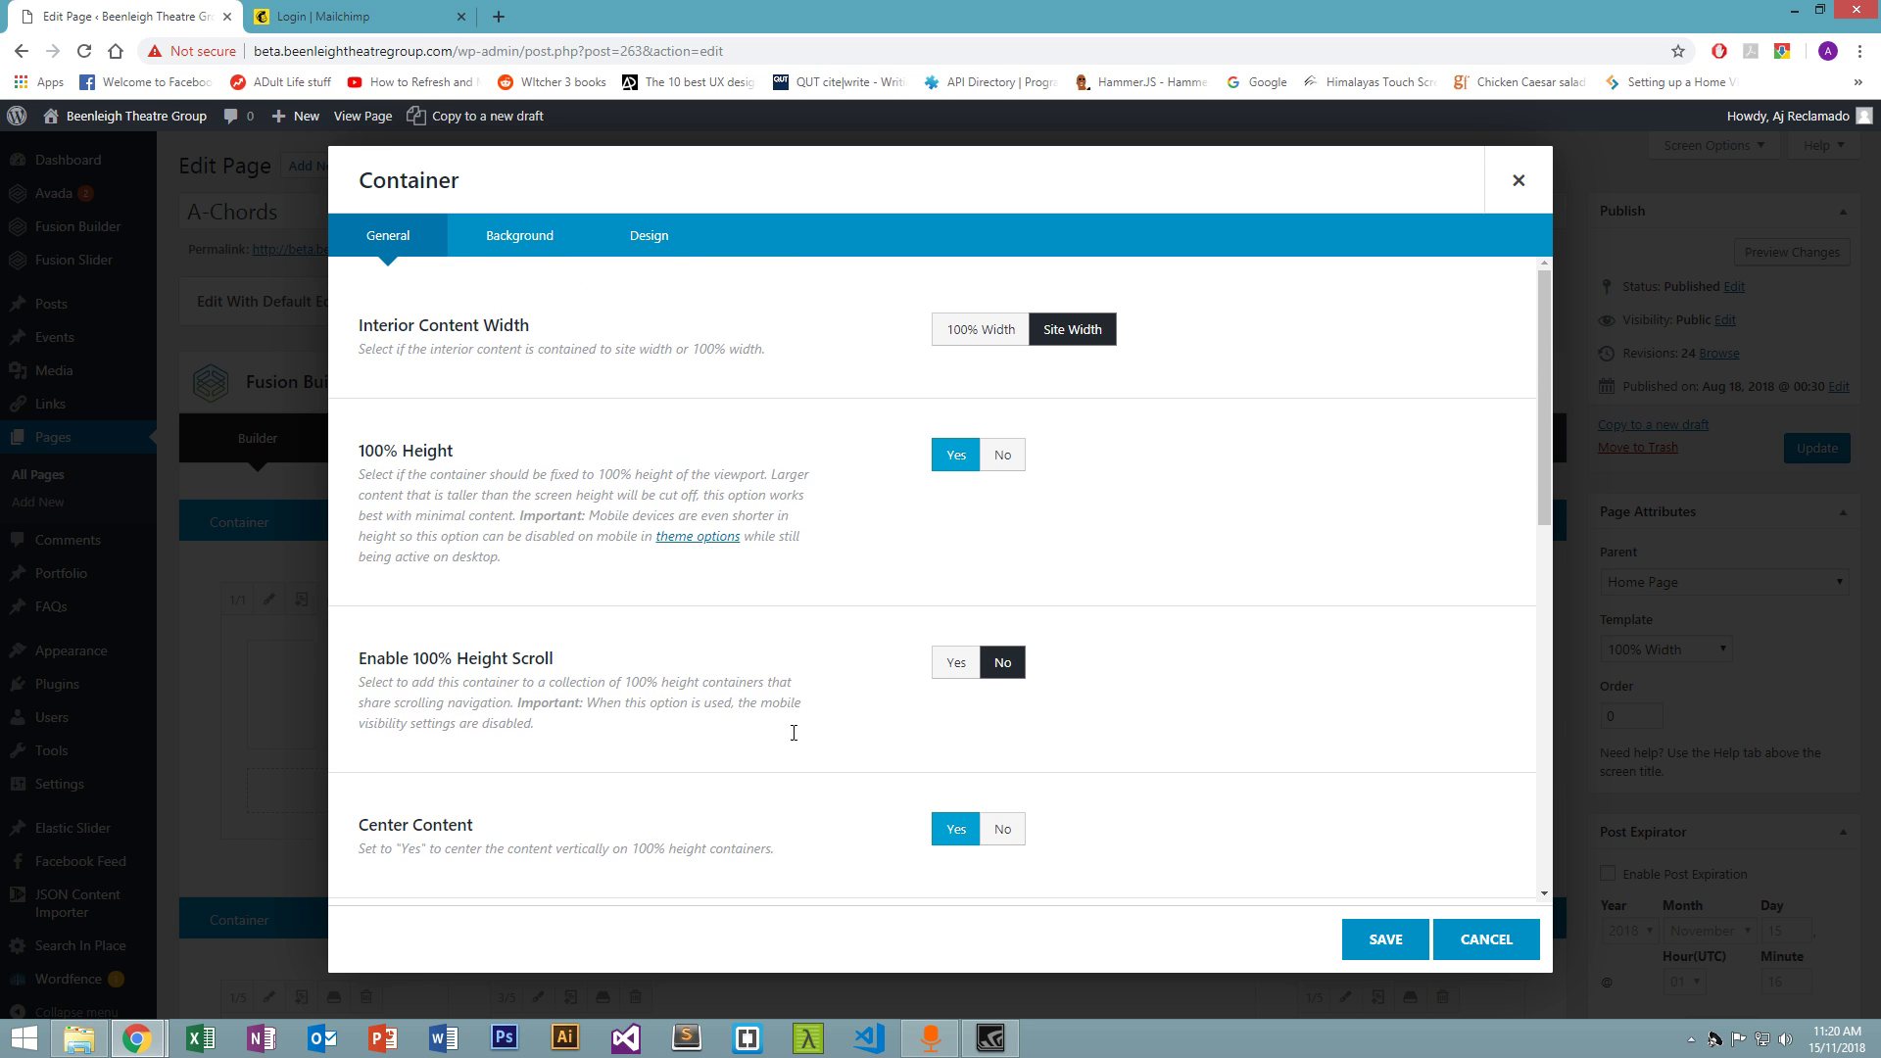
click(518, 253)
click(624, 245)
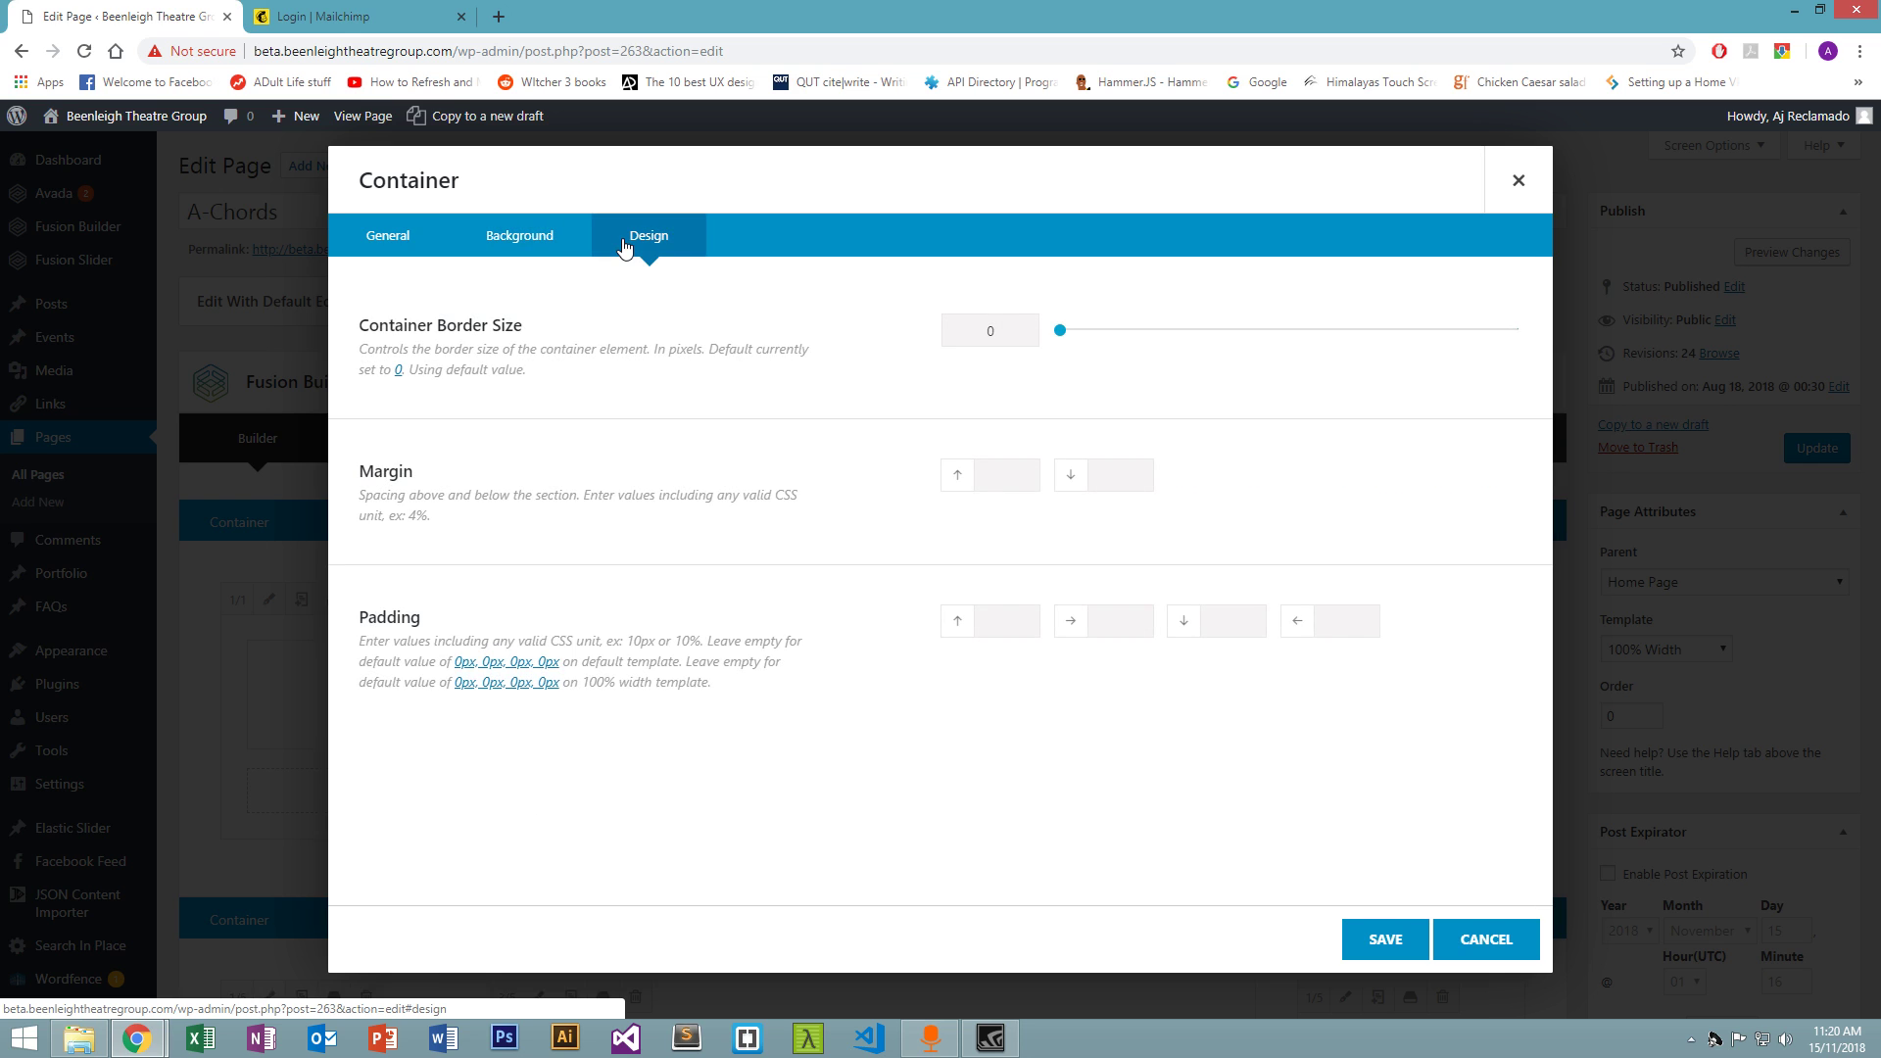
Review the top container's background colour, image, position and repeat options, and save the container settings
click(529, 245)
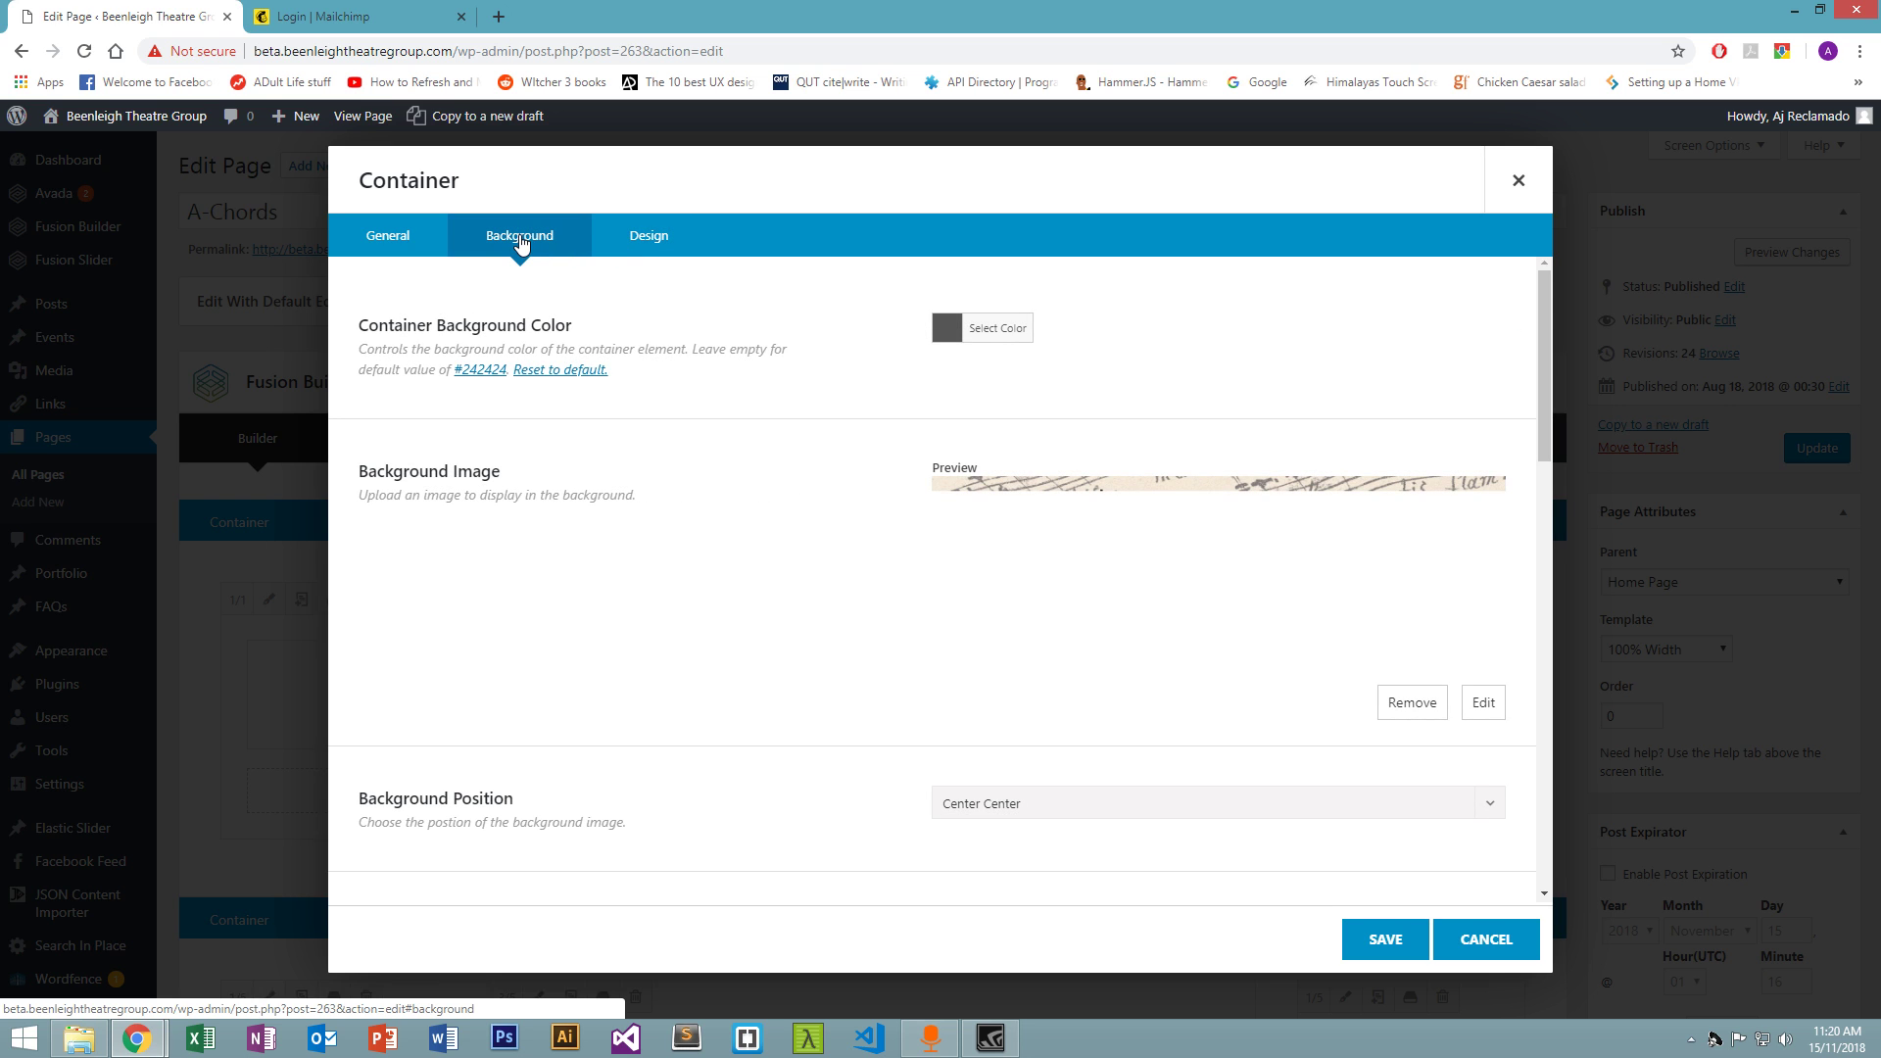
click(992, 329)
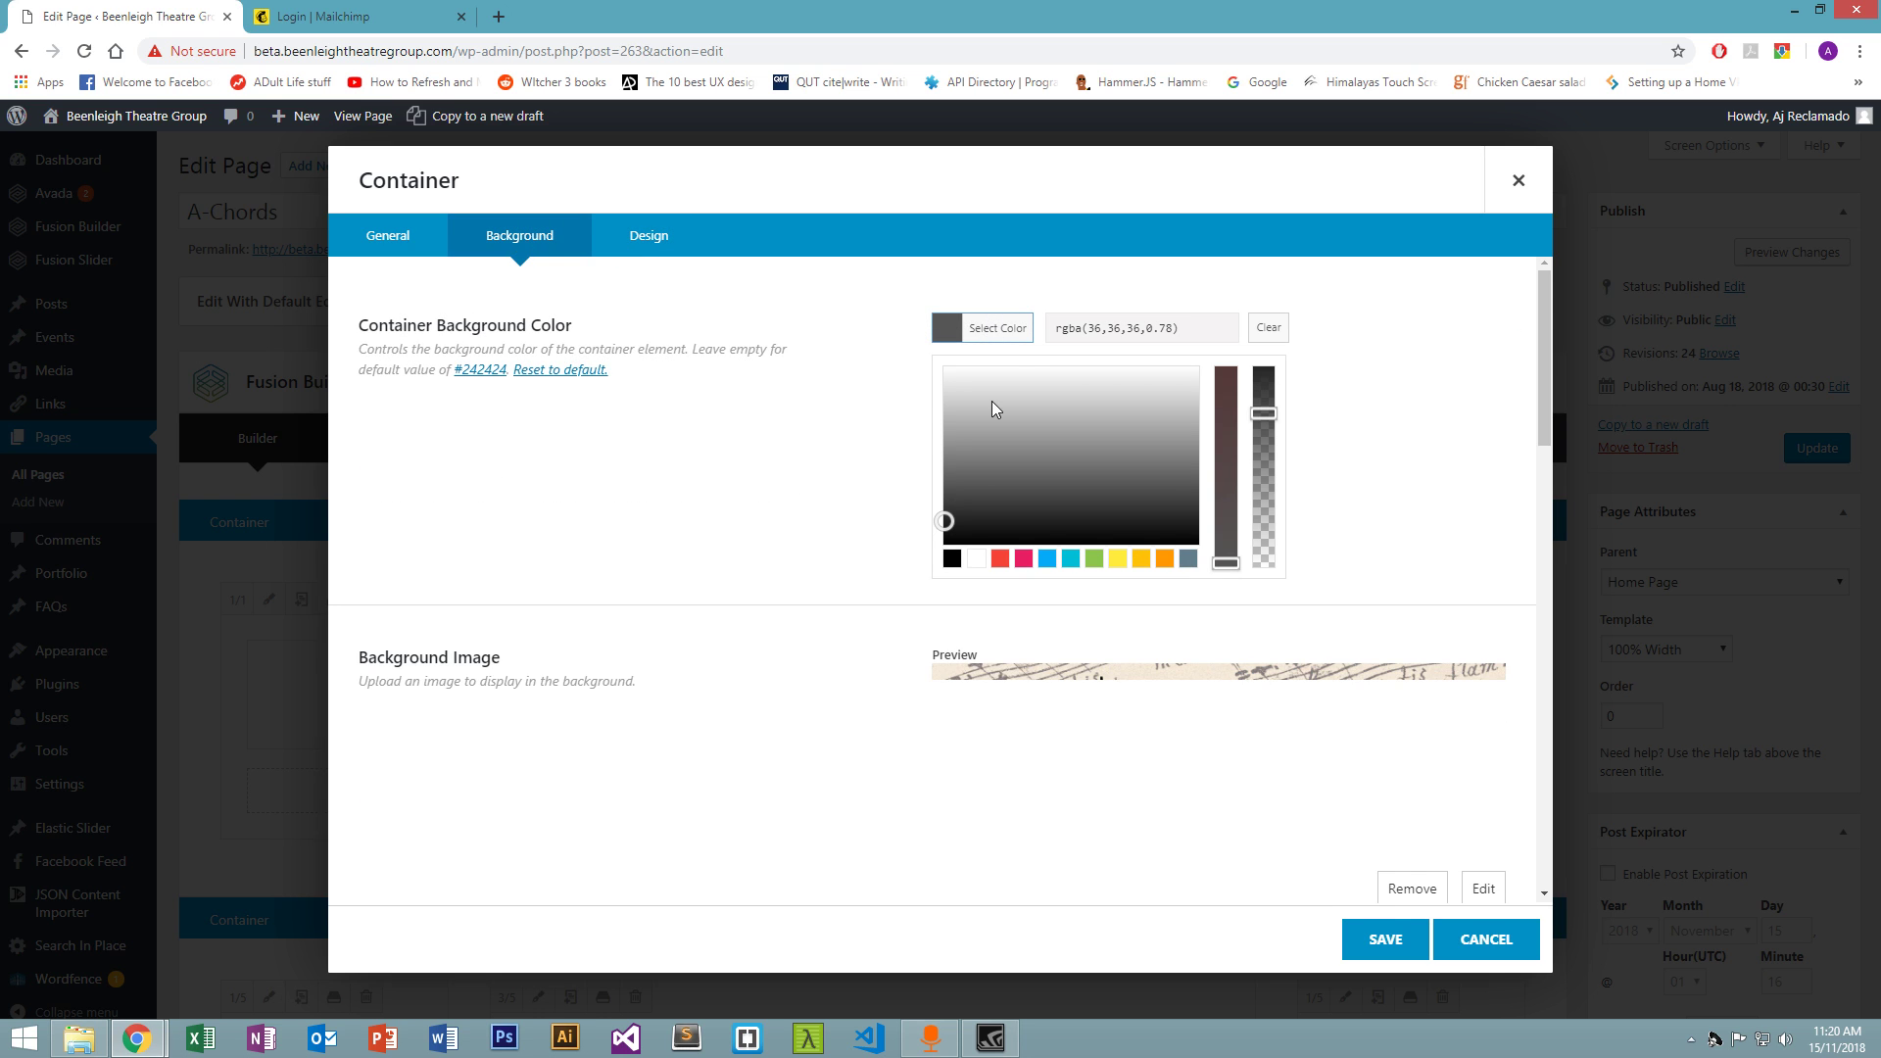
click(730, 424)
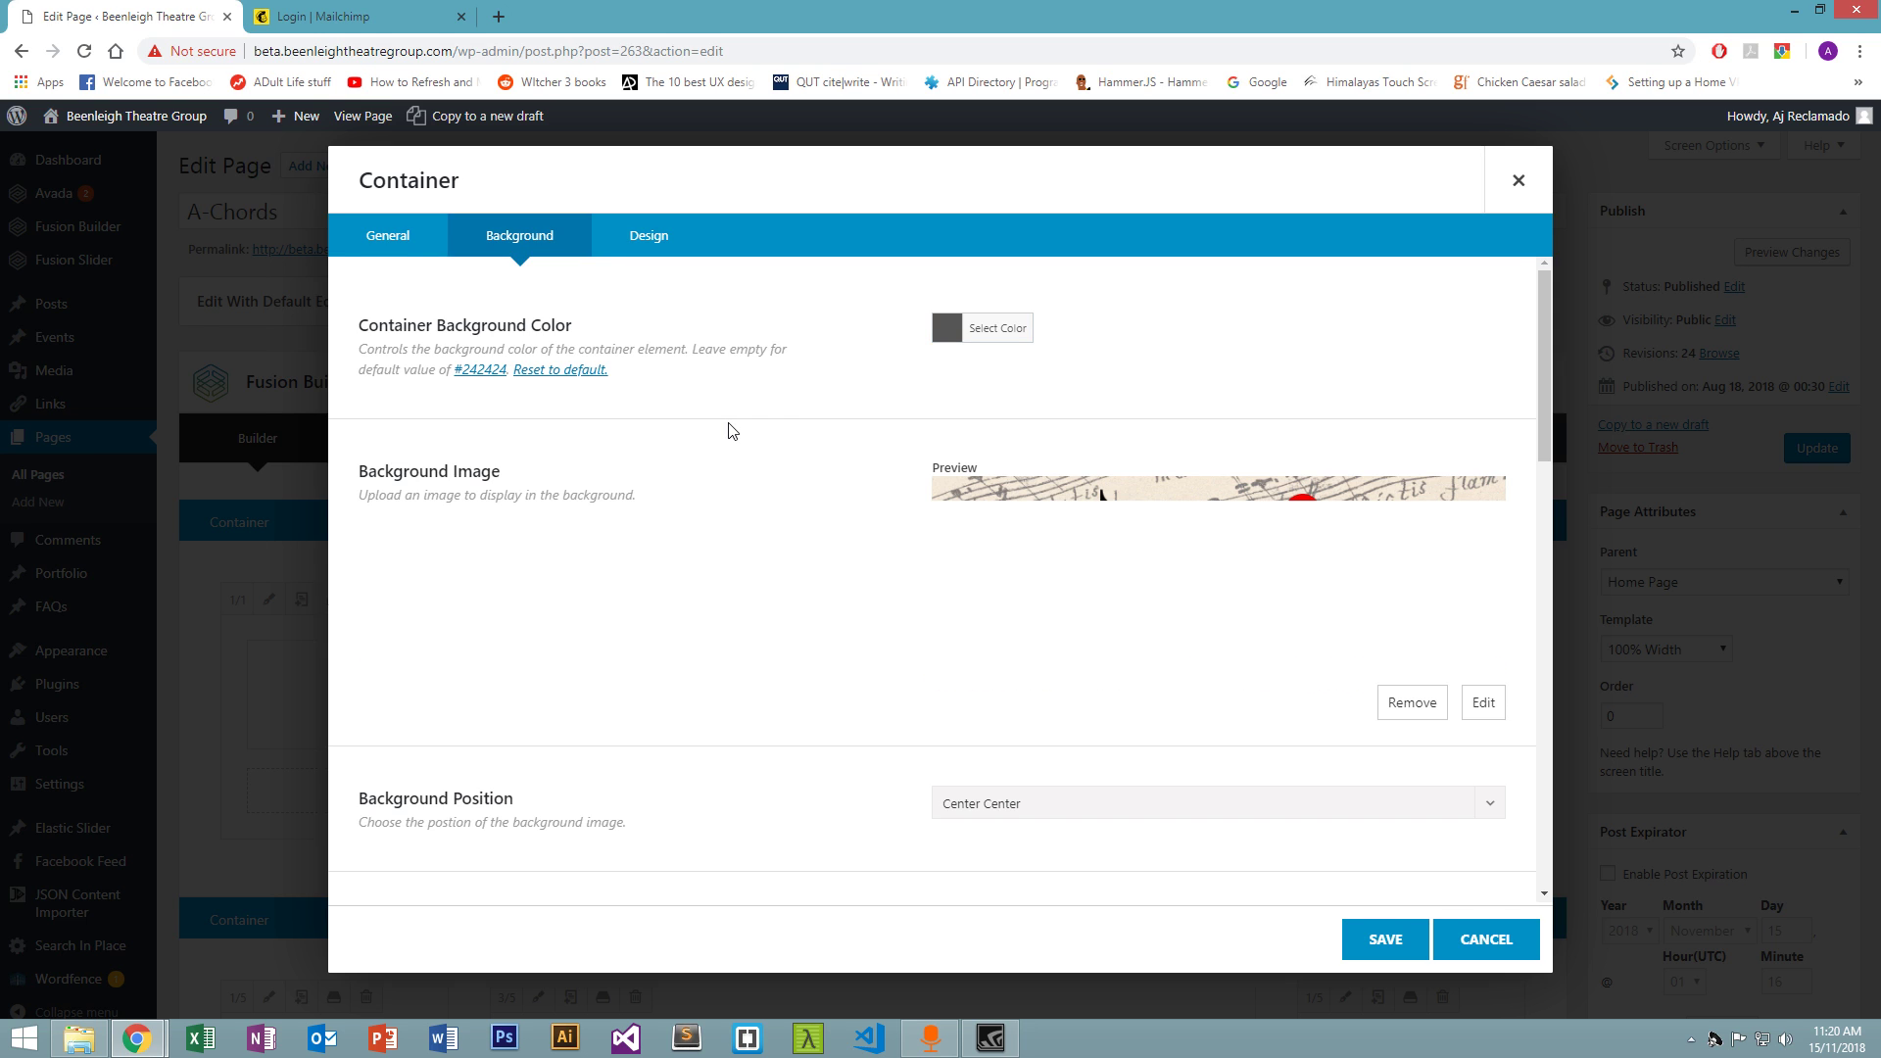
scroll(733, 460, down, 2)
scroll(1025, 485, up, 1)
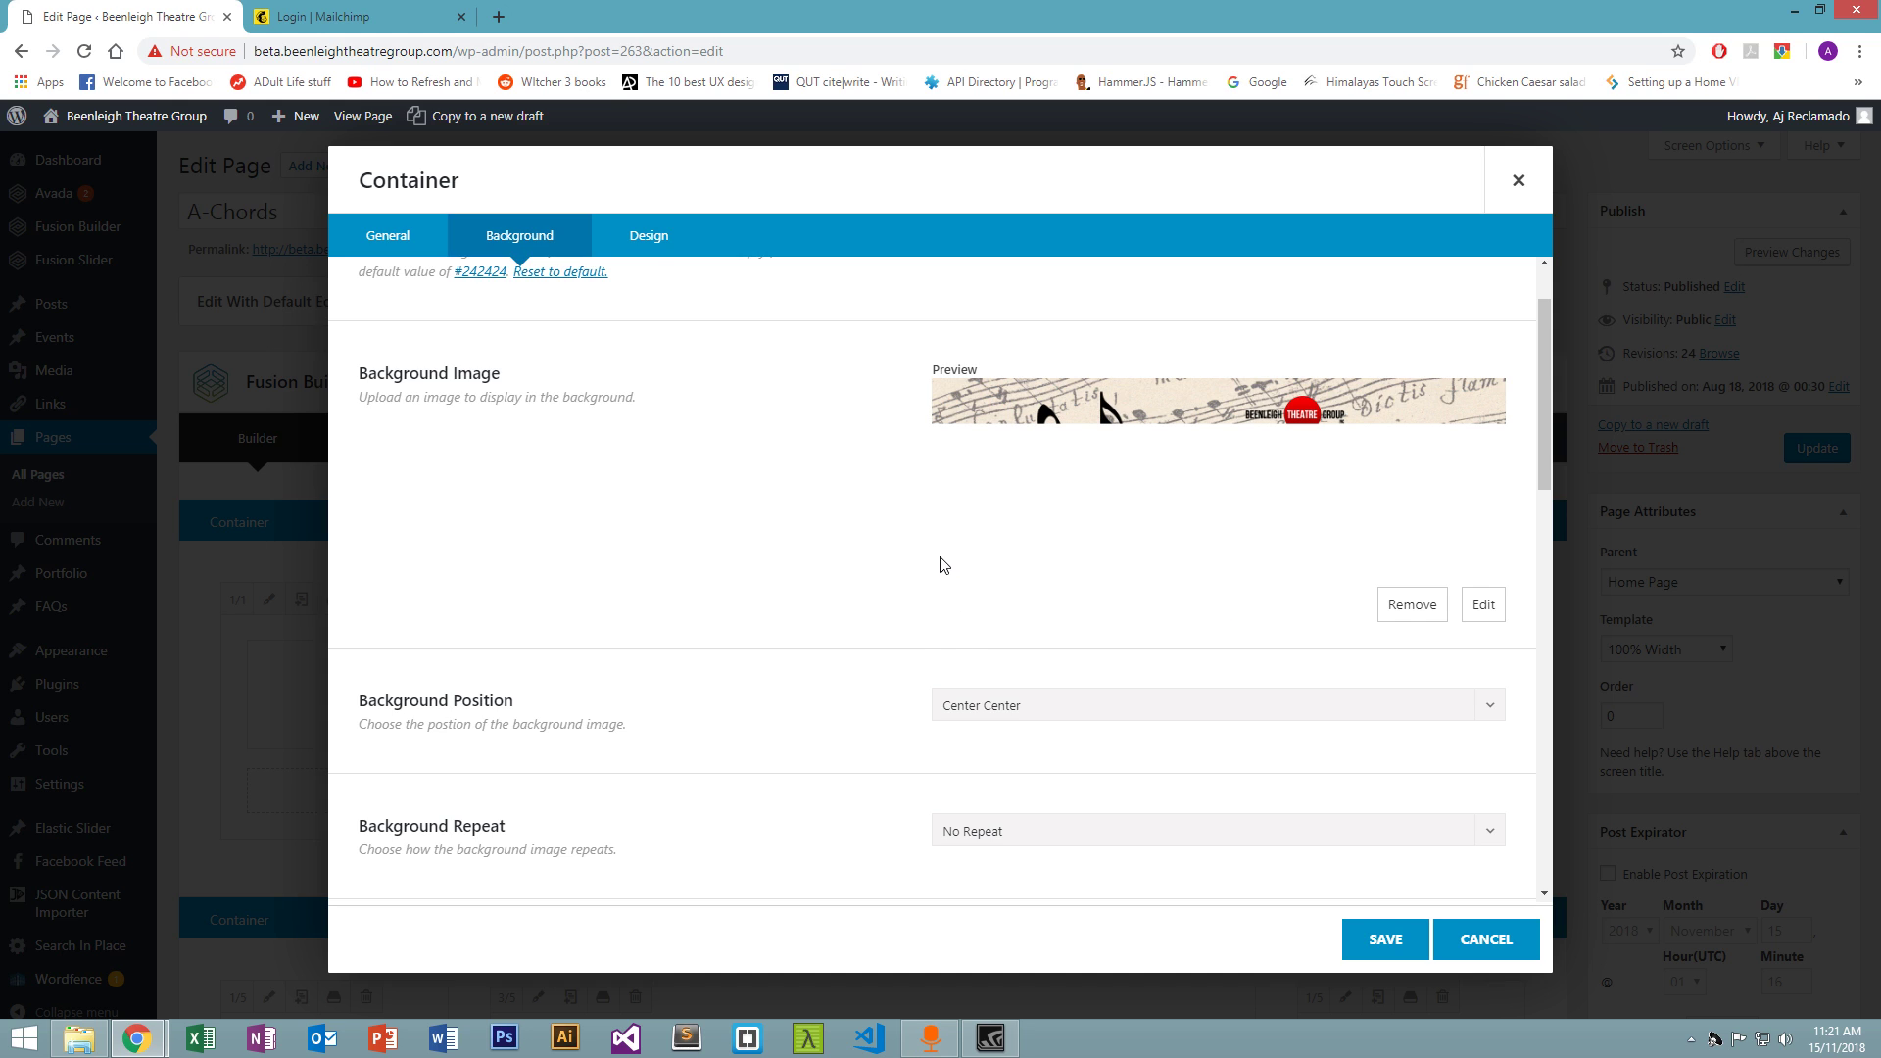
scroll(944, 565, down, 1)
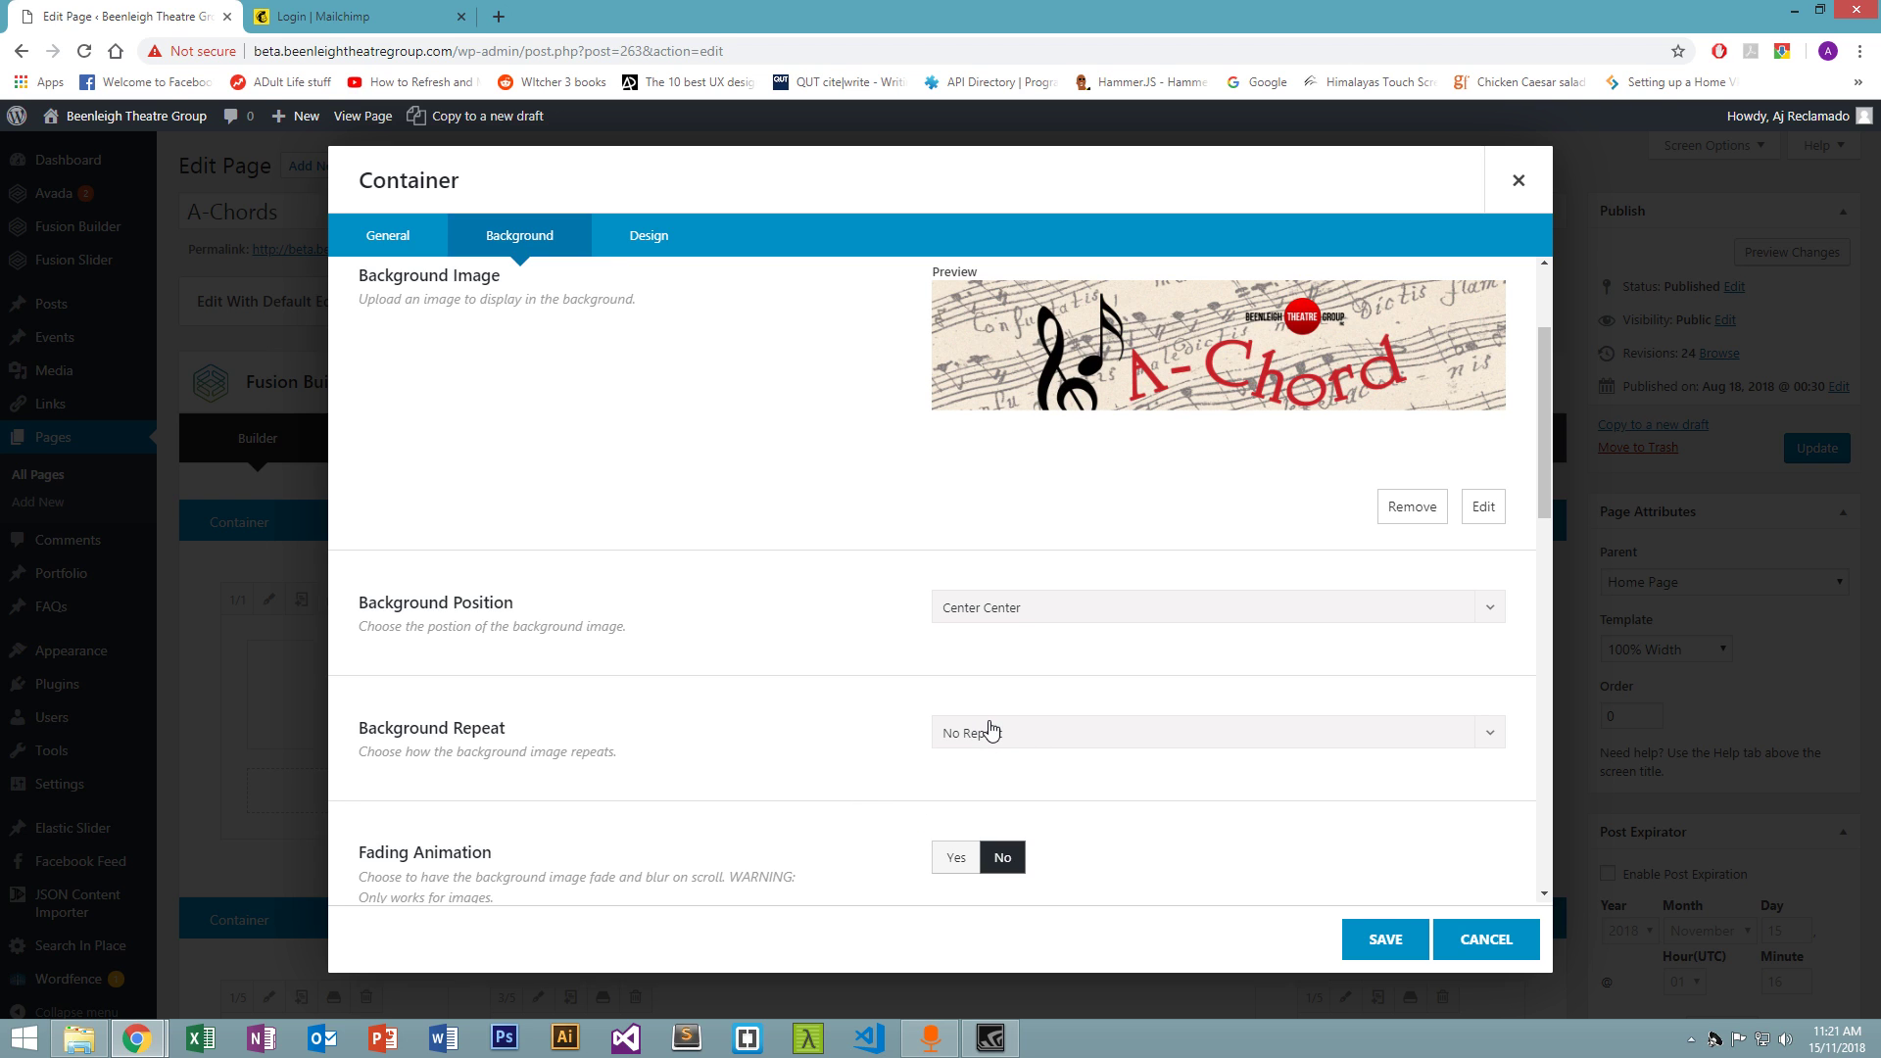
scroll(1010, 524, down, 2)
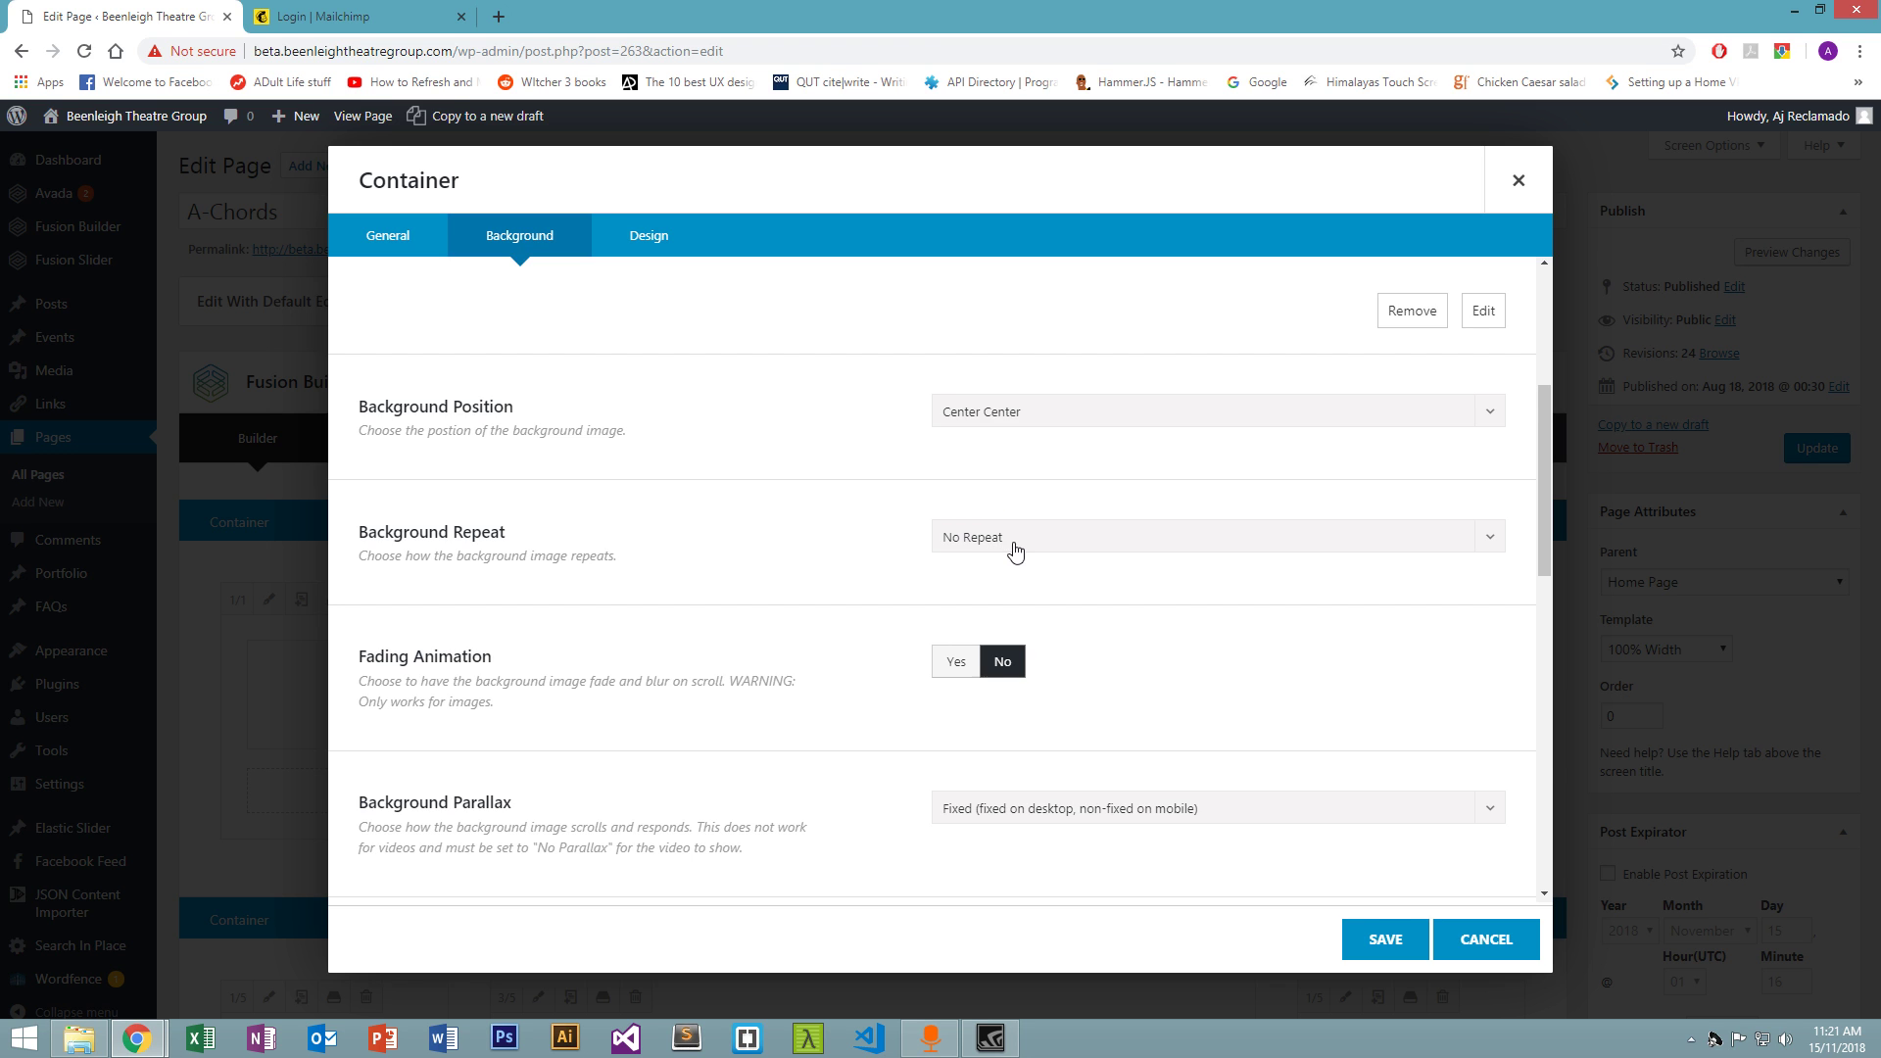
click(1382, 948)
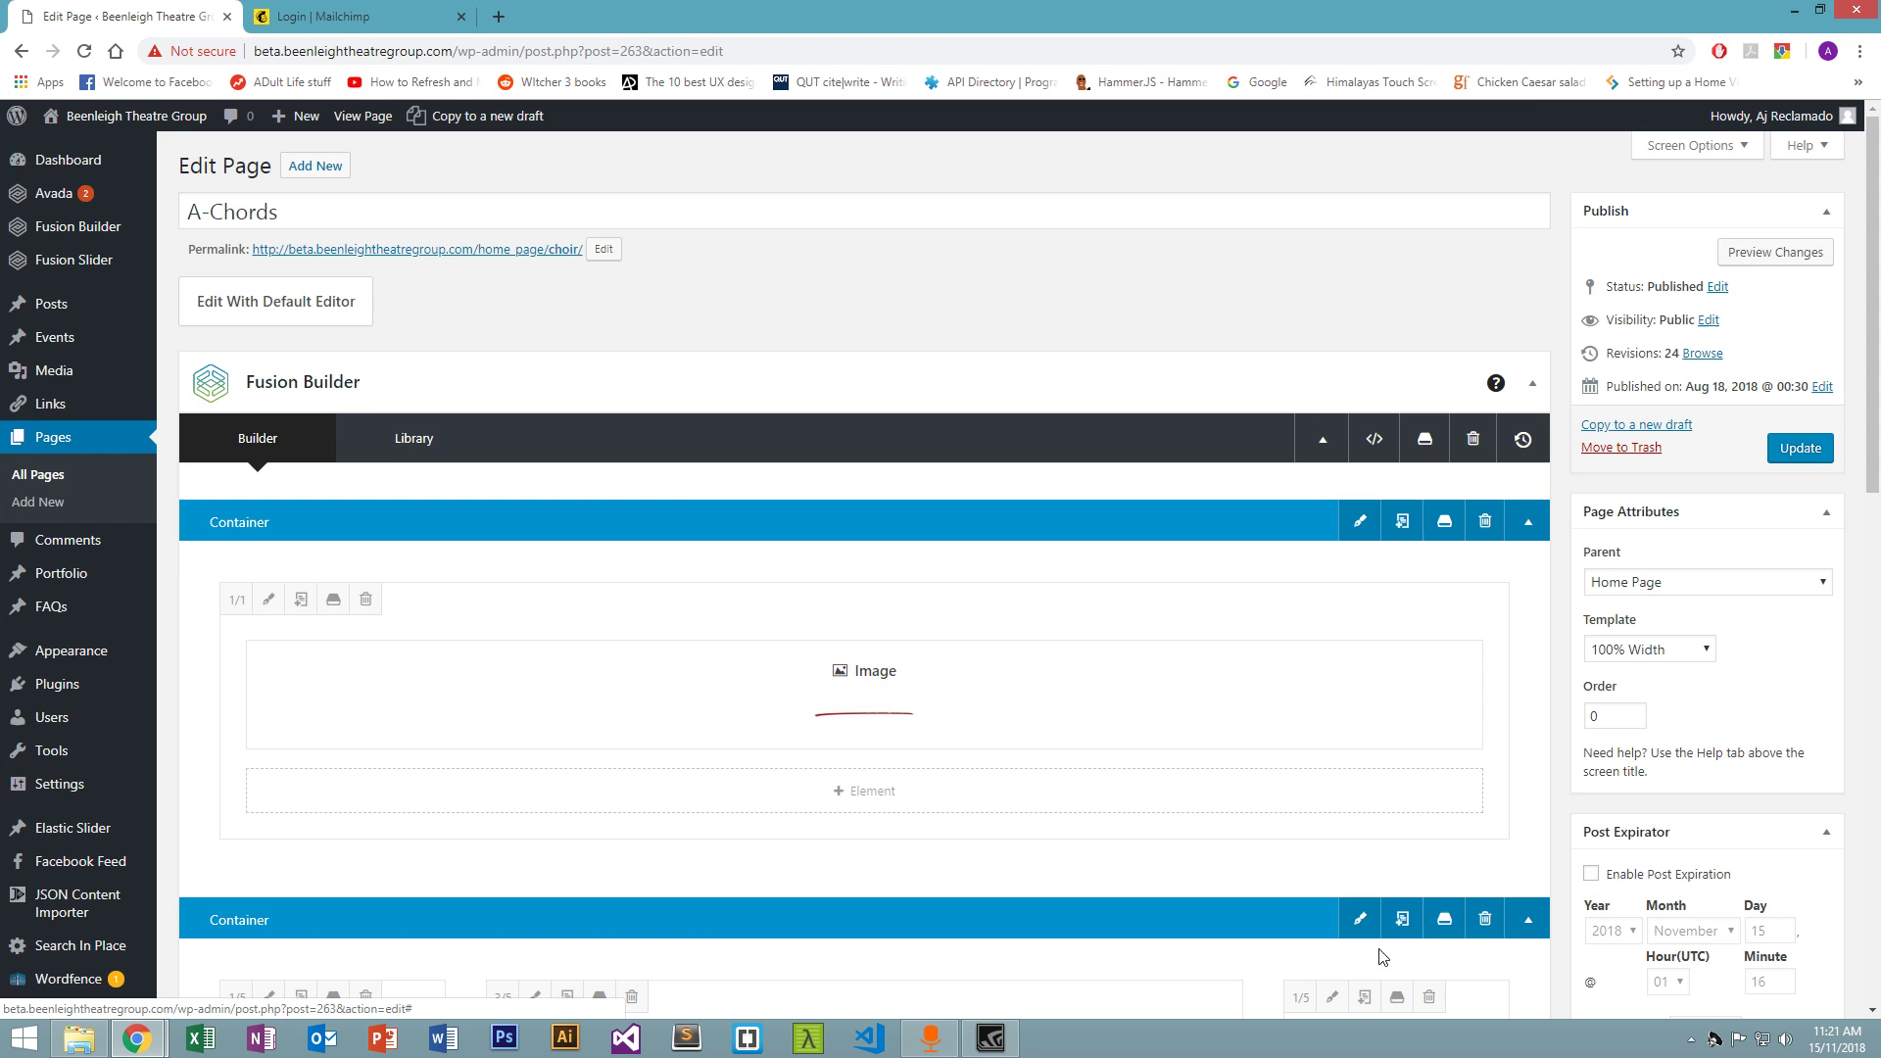
Add a container with a 1/4 and 3/4 column layout below the text and gallery container
scroll(1126, 617, down, 7)
scroll(1128, 635, down, 5)
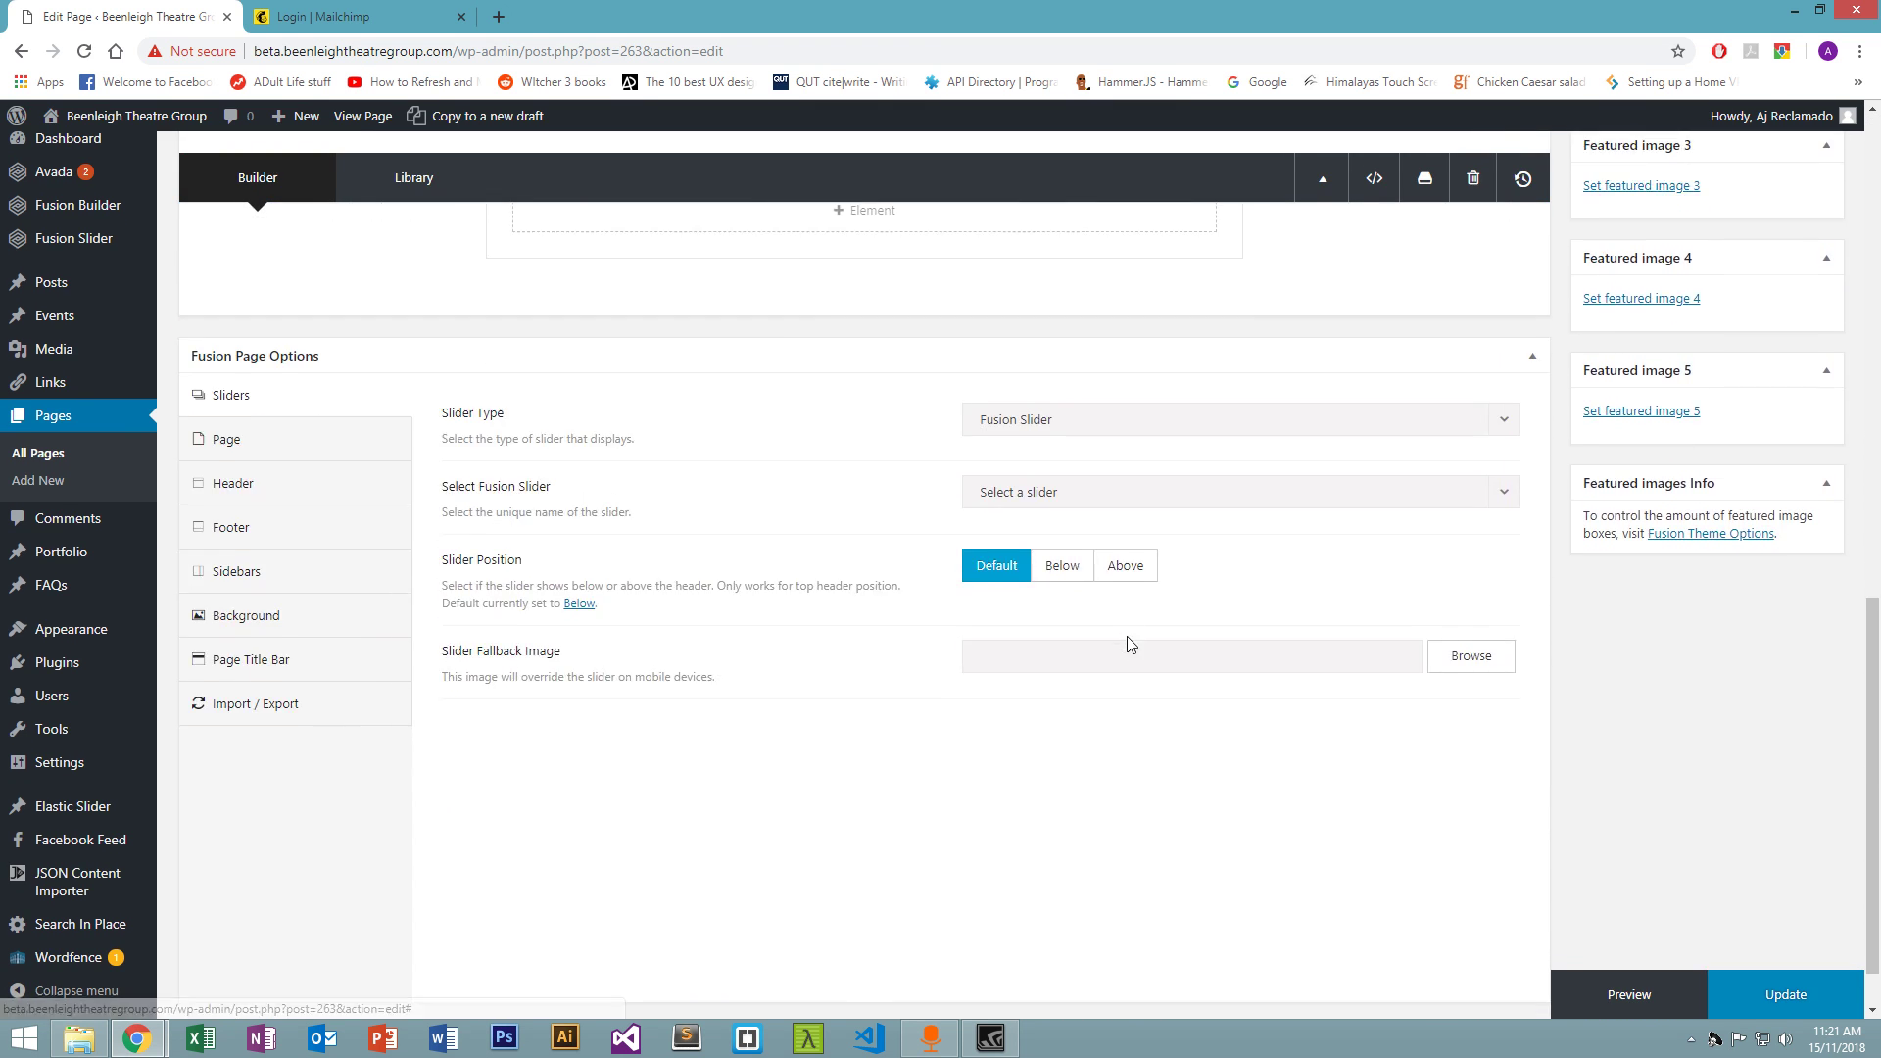
scroll(1132, 657, up, 4)
scroll(1451, 595, up, 1)
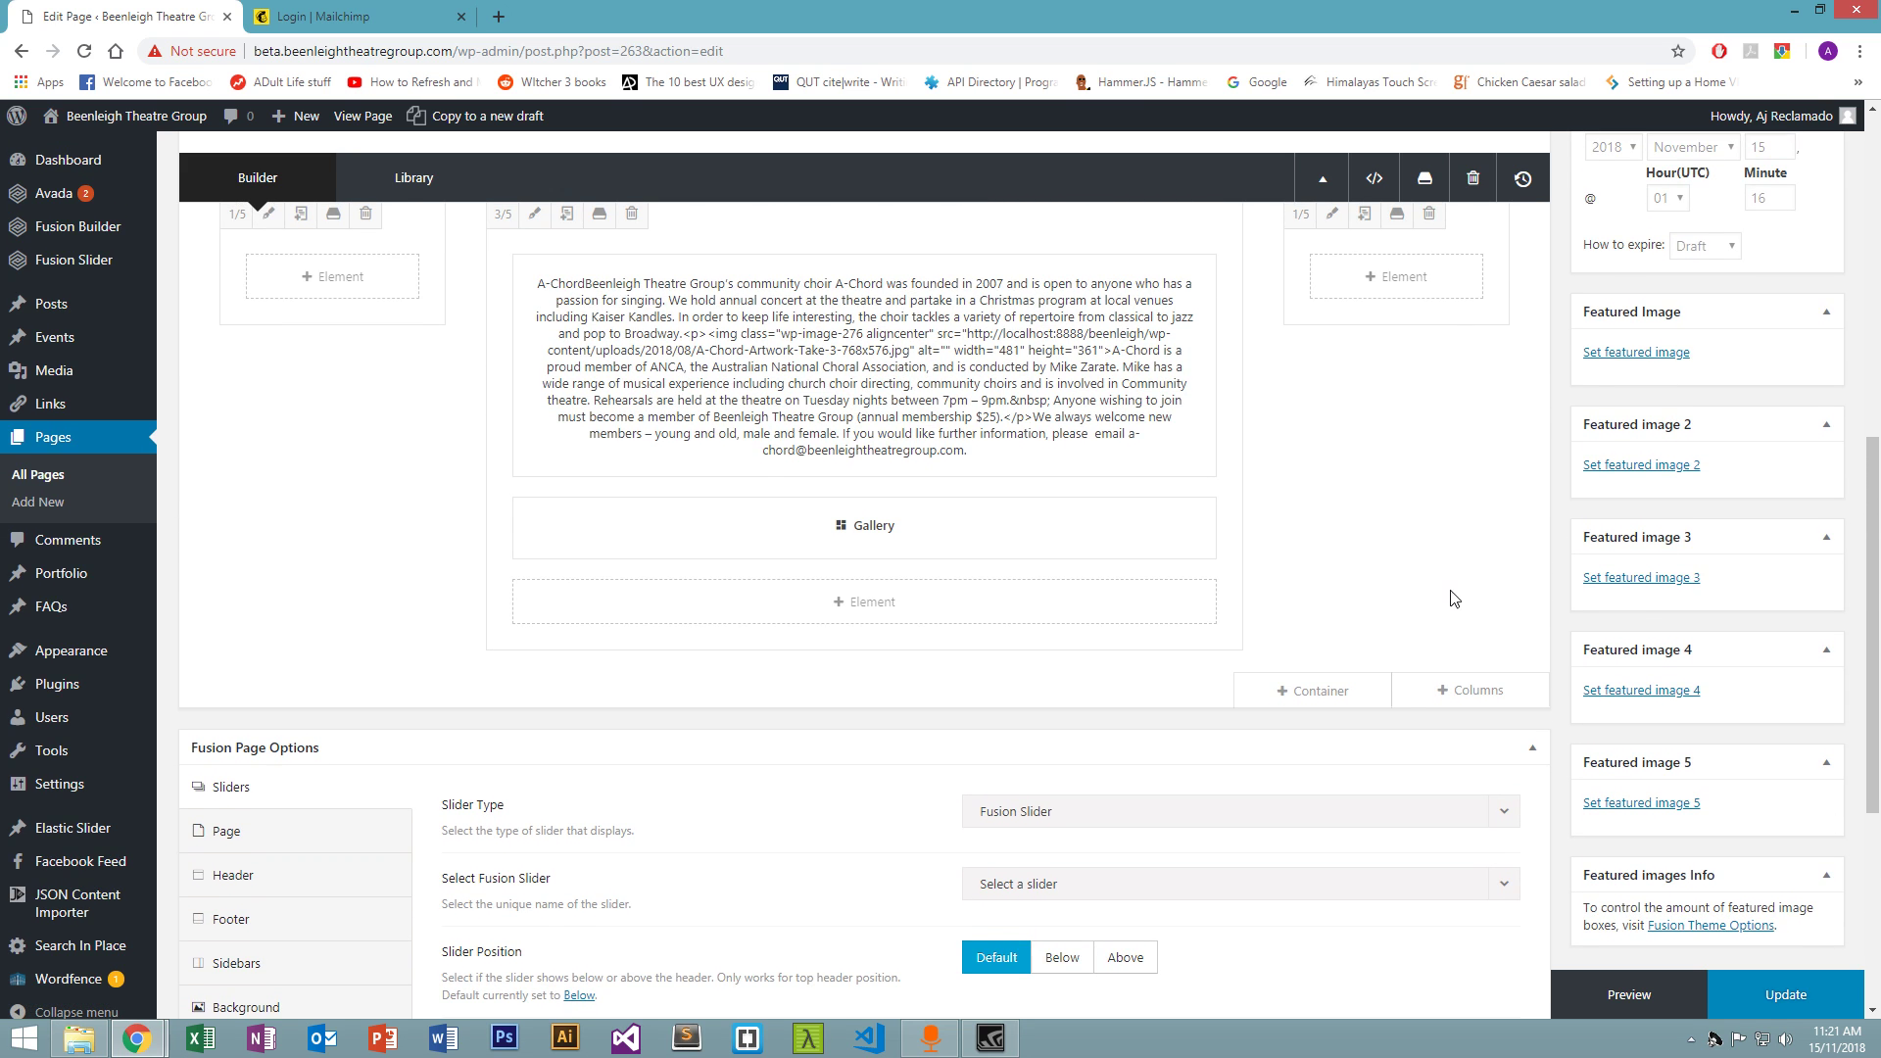
click(1362, 695)
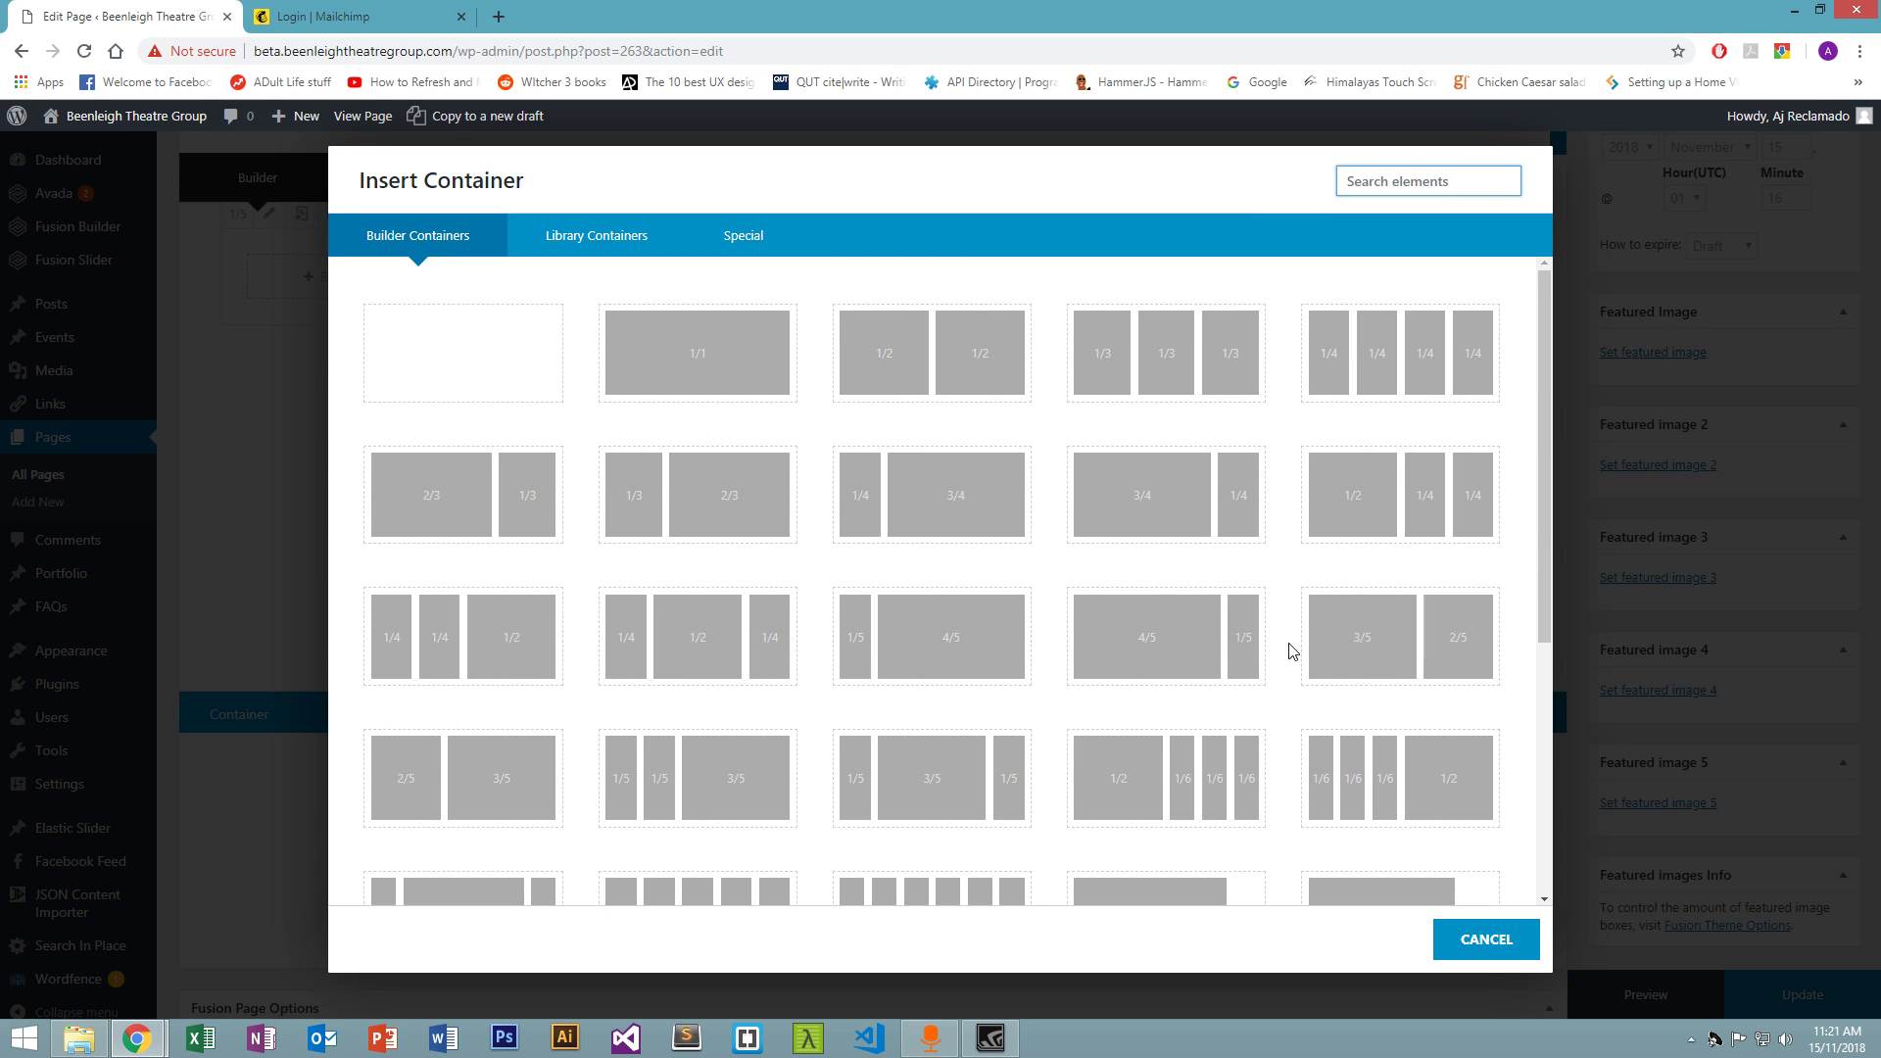
click(980, 526)
scroll(980, 523, down, 1)
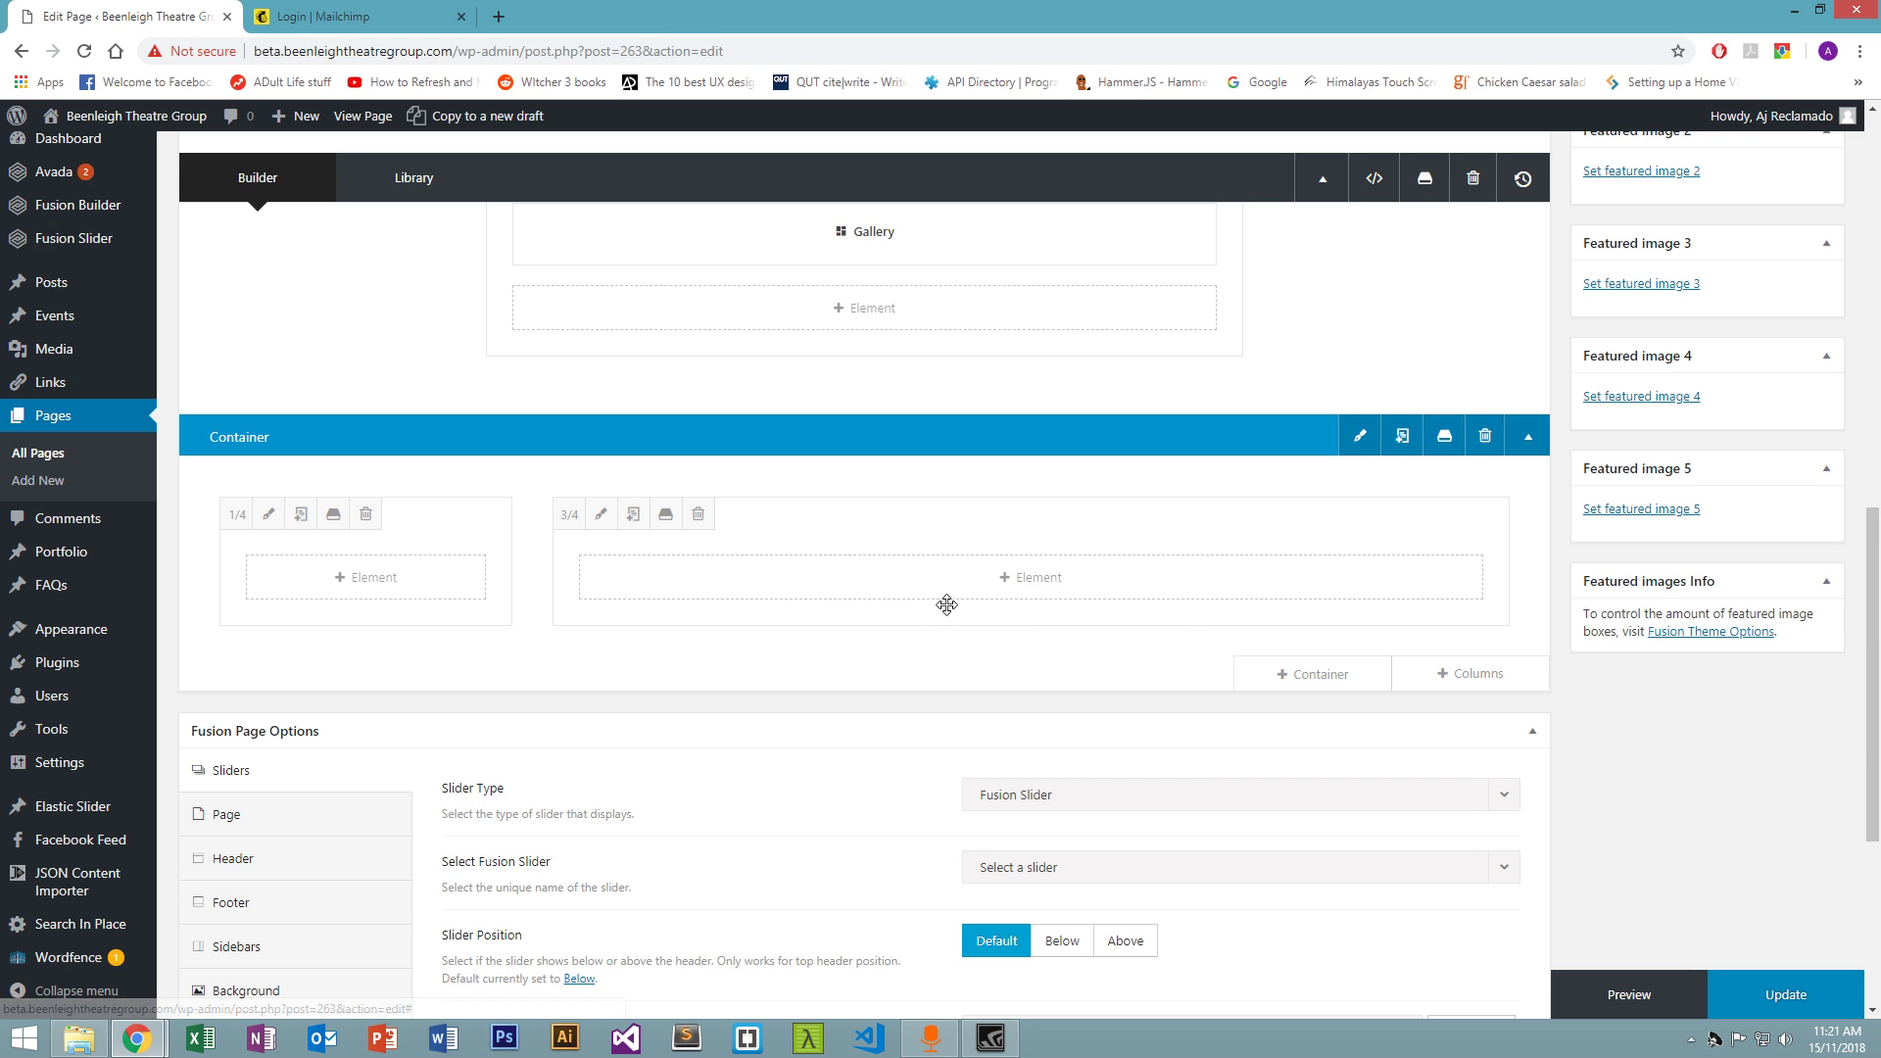
Insert a 1/5, 3/5, 1/5 row of columns into the new container
click(1469, 676)
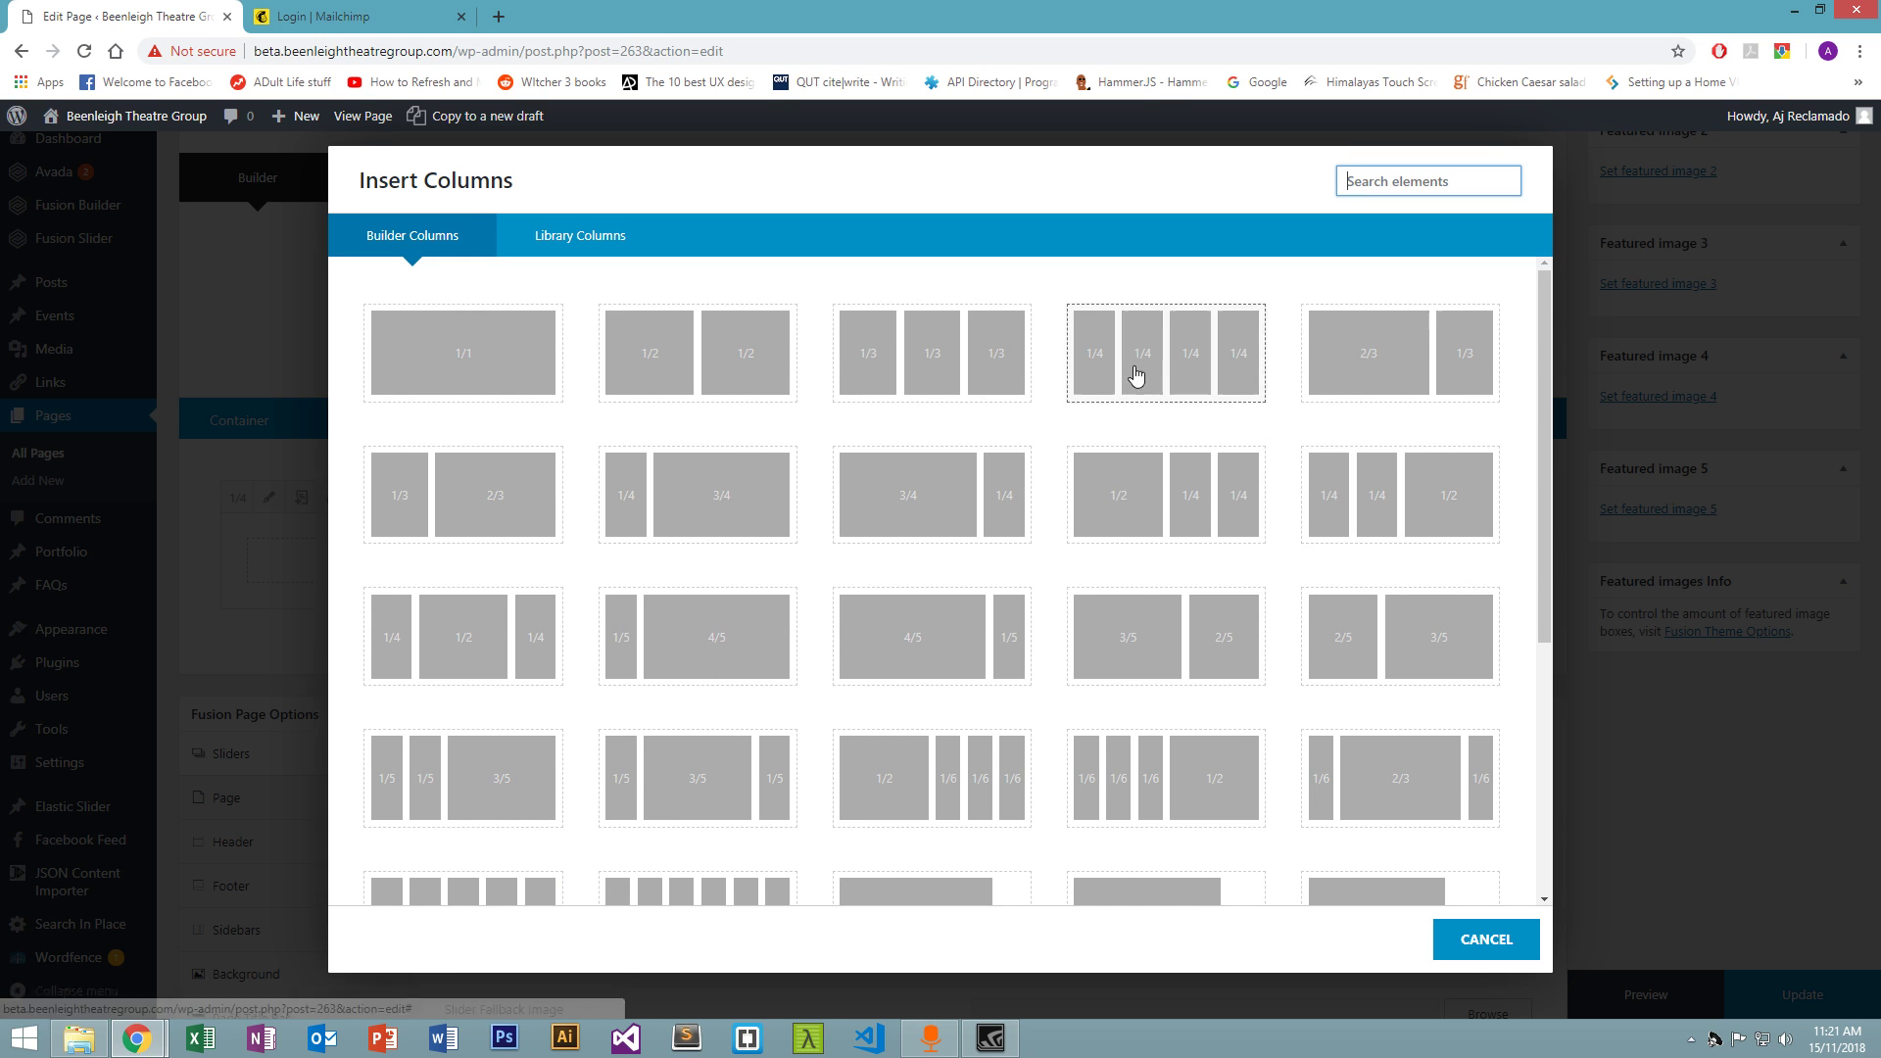
scroll(703, 627, down, 1)
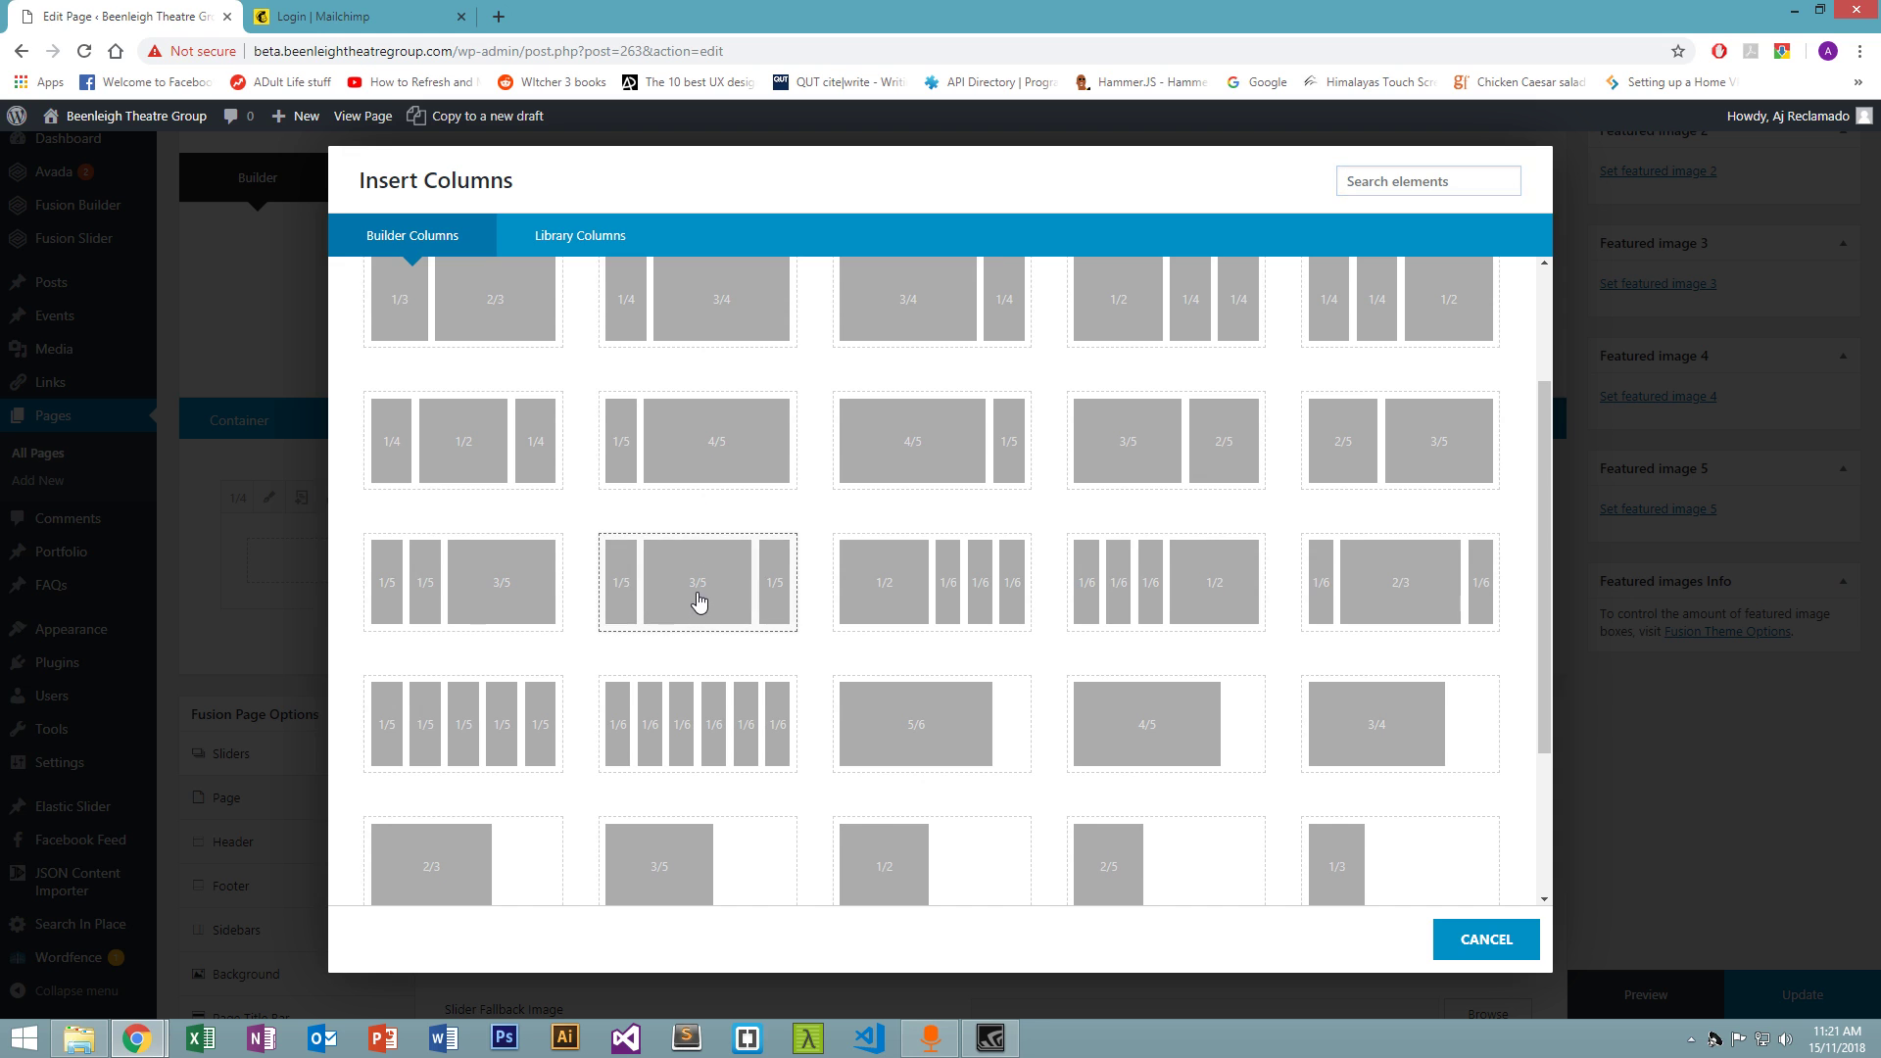
click(697, 603)
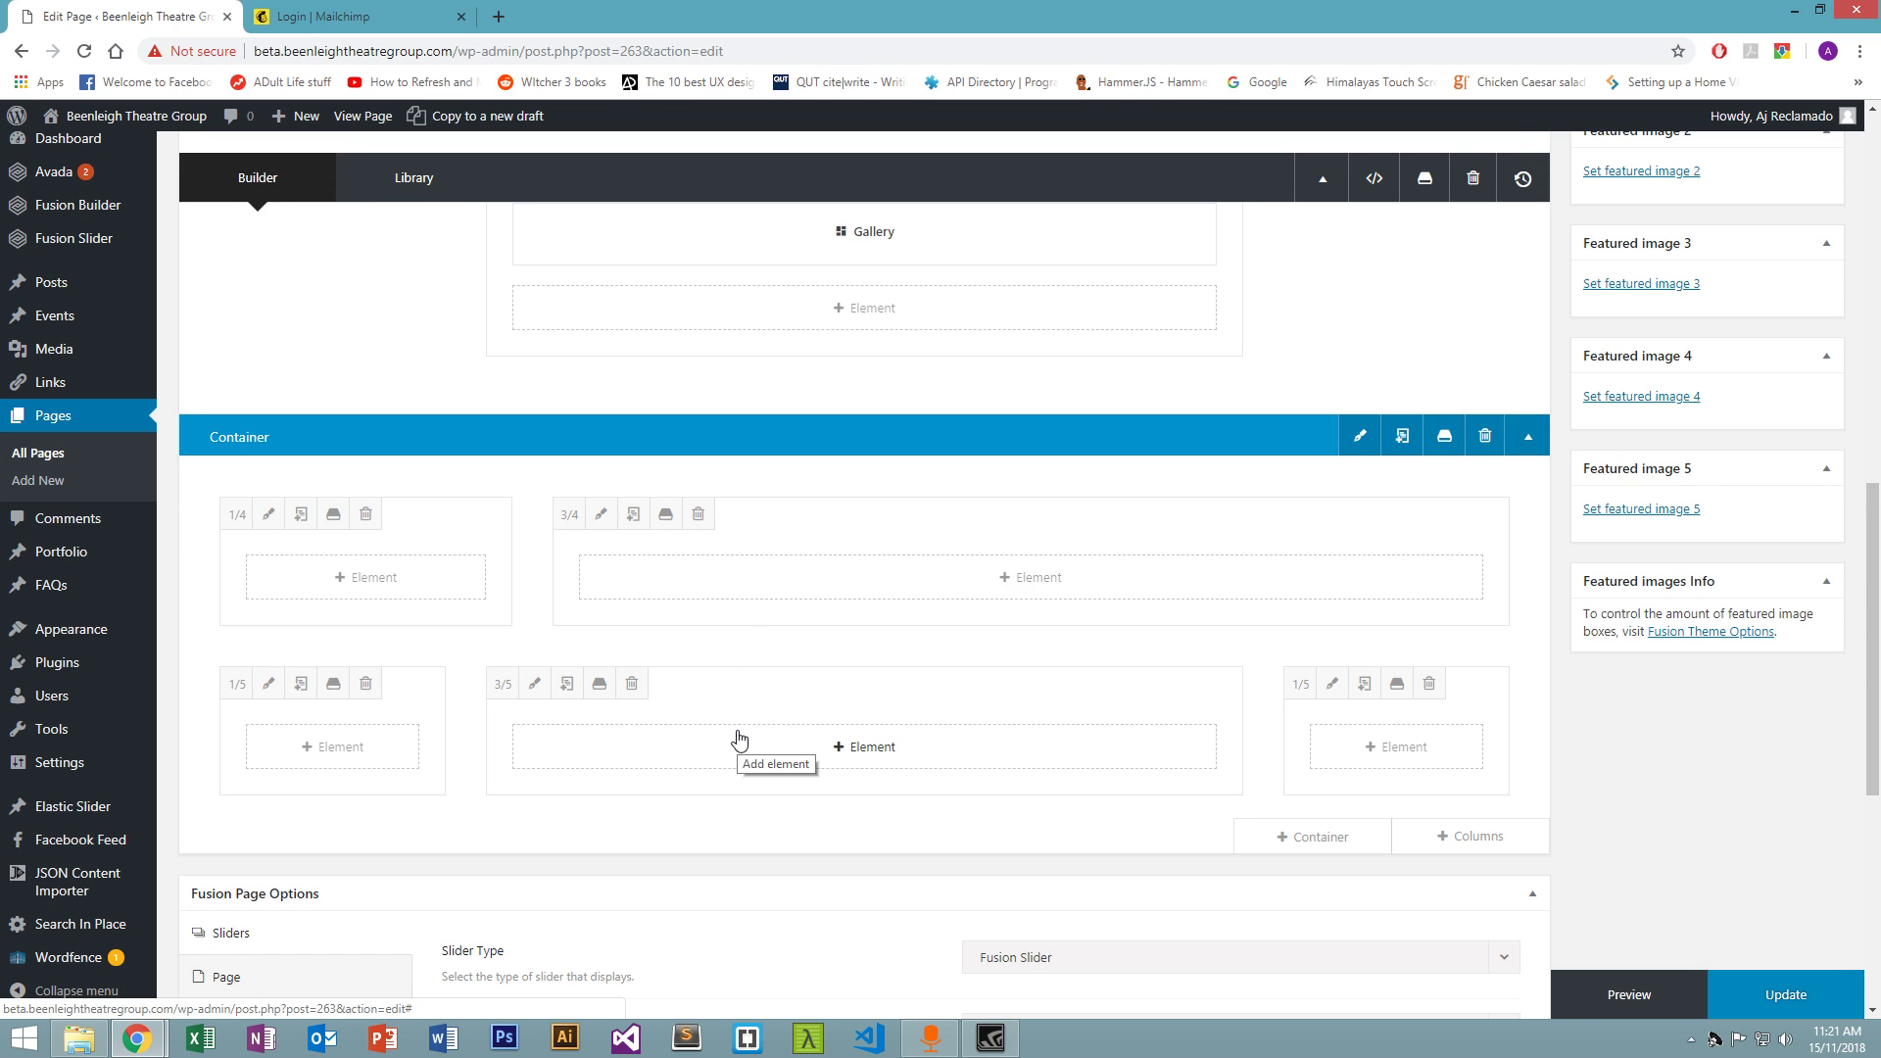
scroll(738, 742, down, 3)
mouse_move(752, 330)
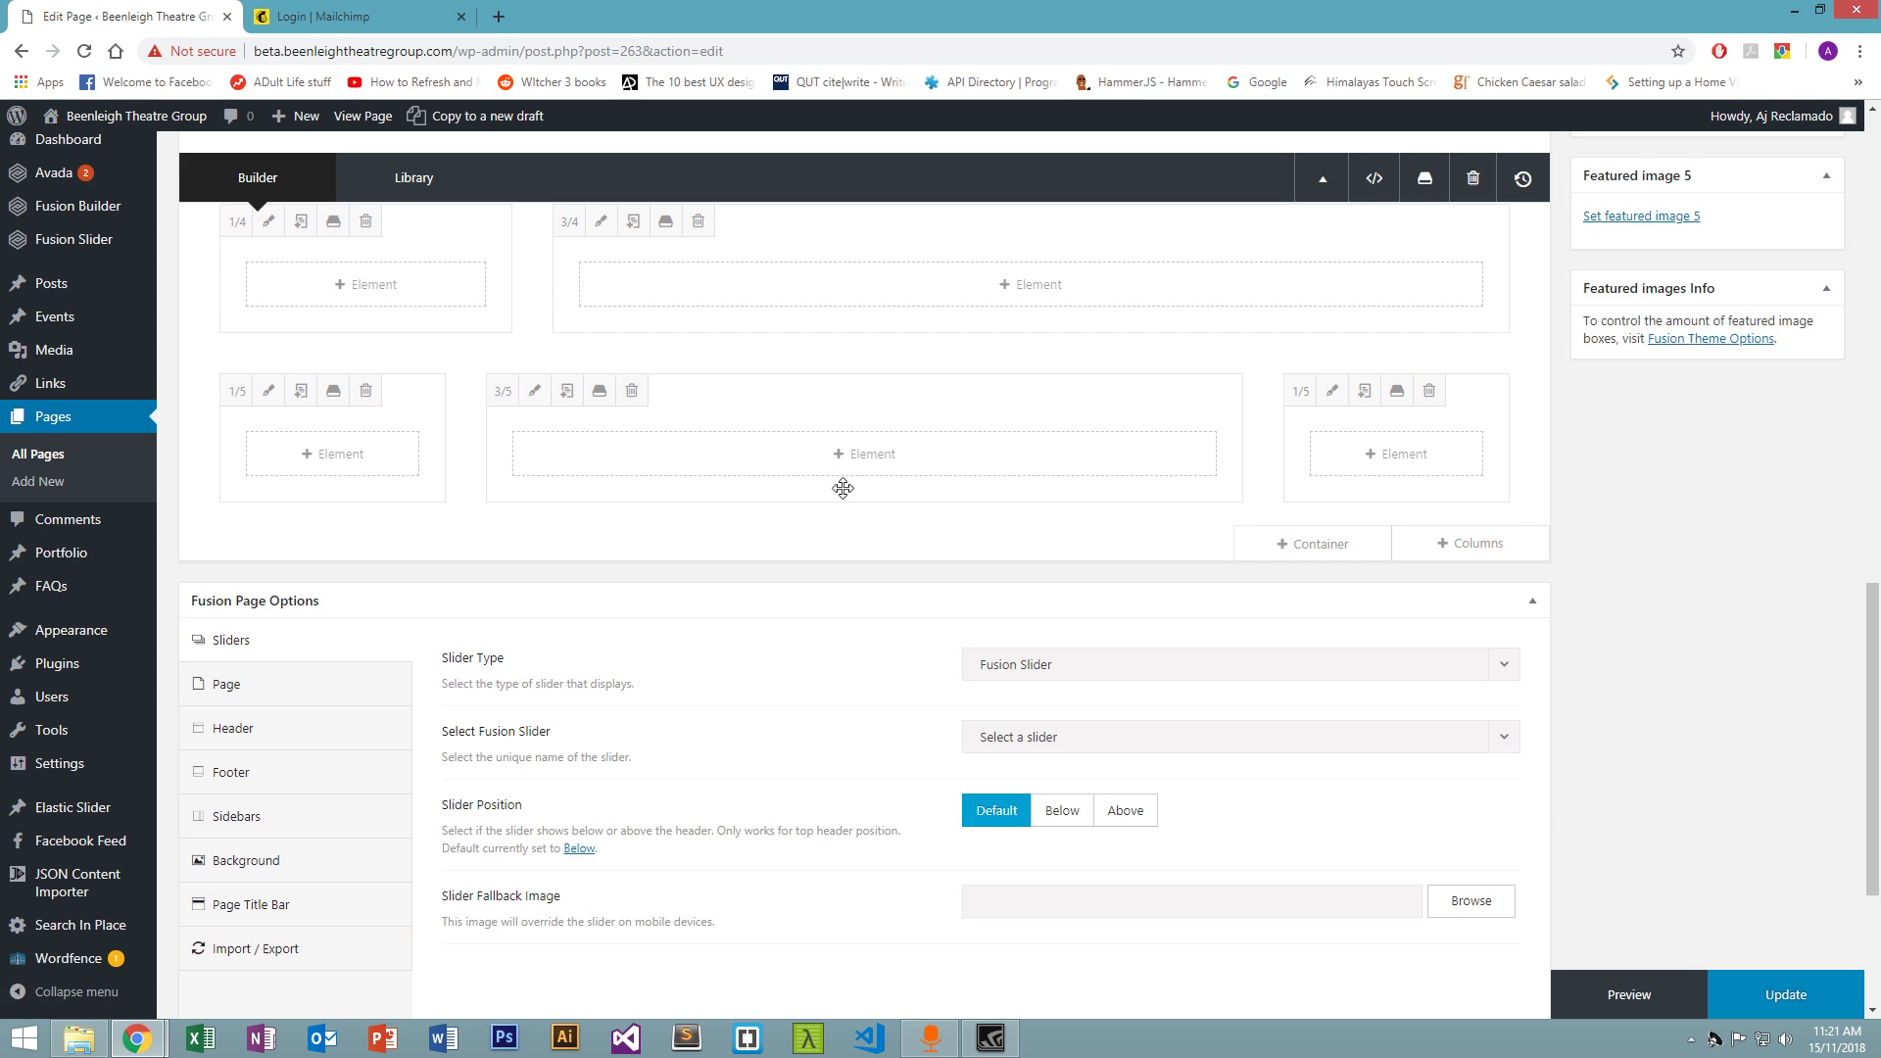
Delete the 3/5 column, the first 1/5 column and the 1/4 column, and remove the whole new container
scroll(840, 495, up, 2)
scroll(840, 544, up, 2)
click(631, 781)
click(365, 784)
click(366, 611)
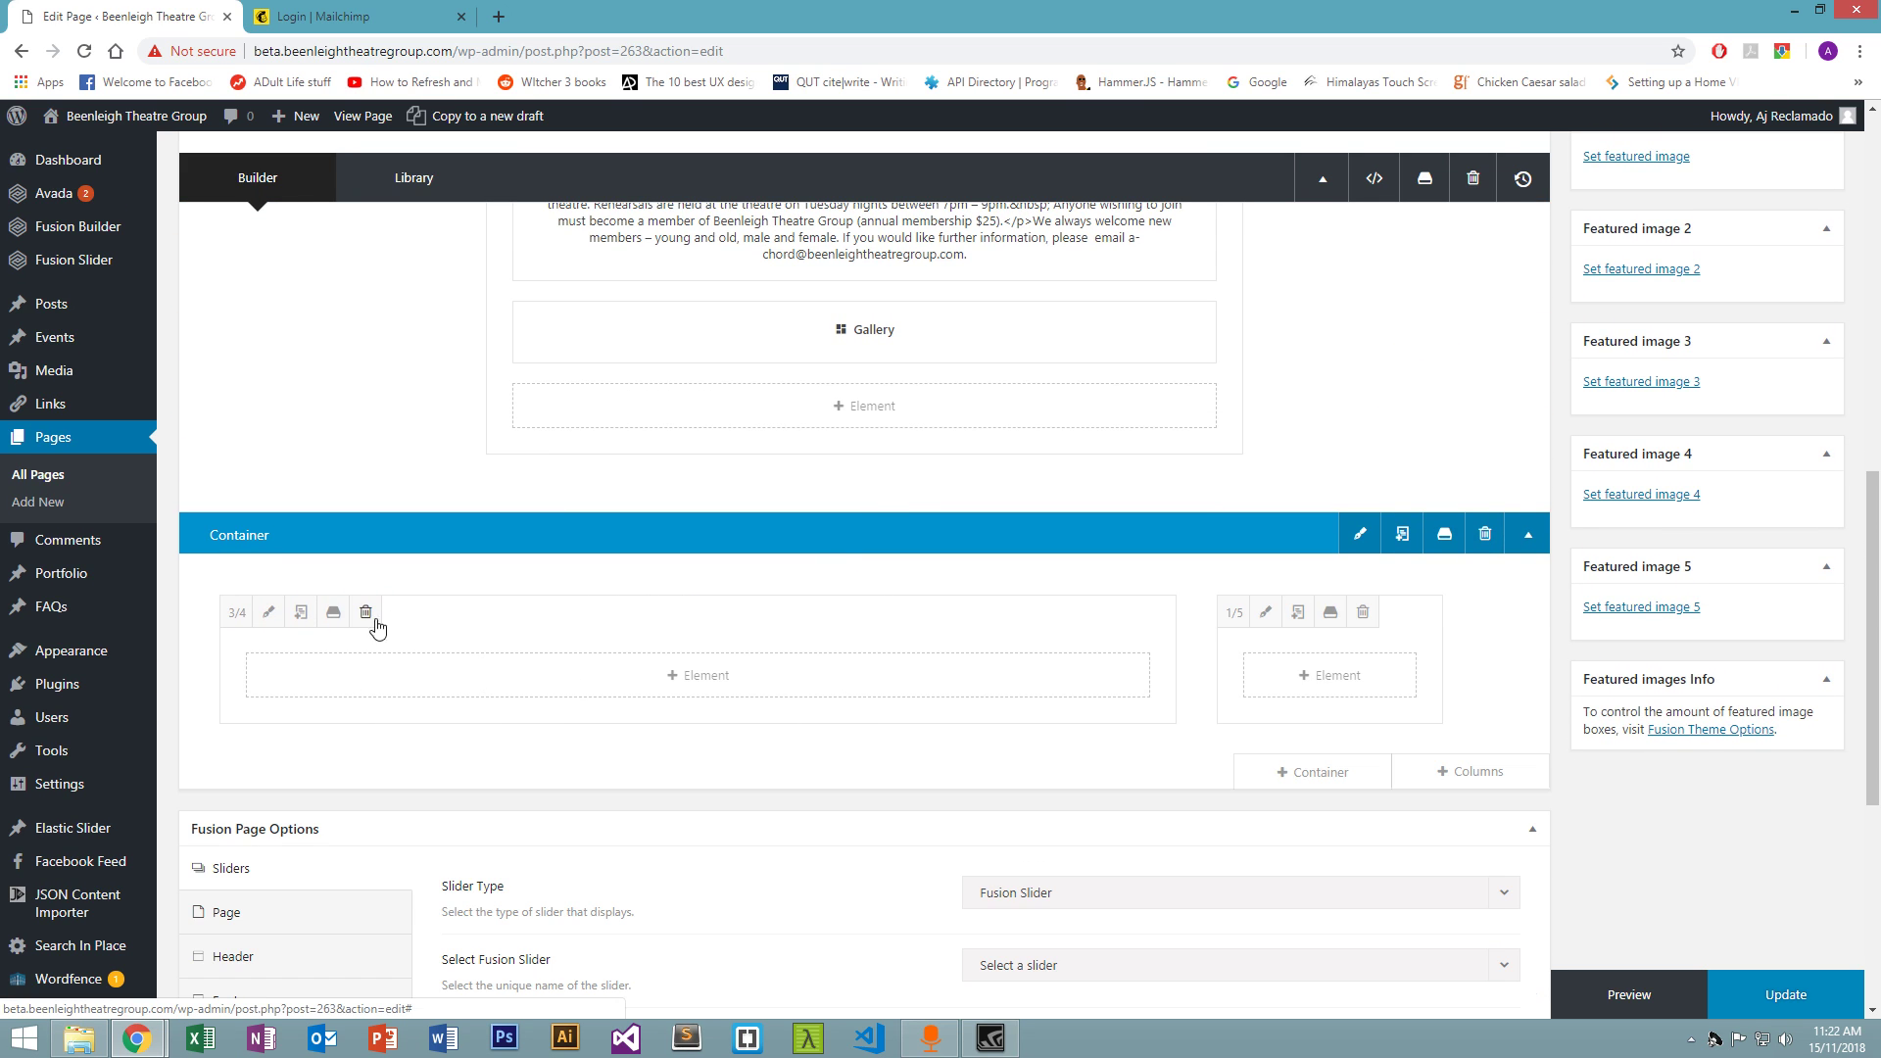
click(1486, 535)
scroll(1191, 640, up, 3)
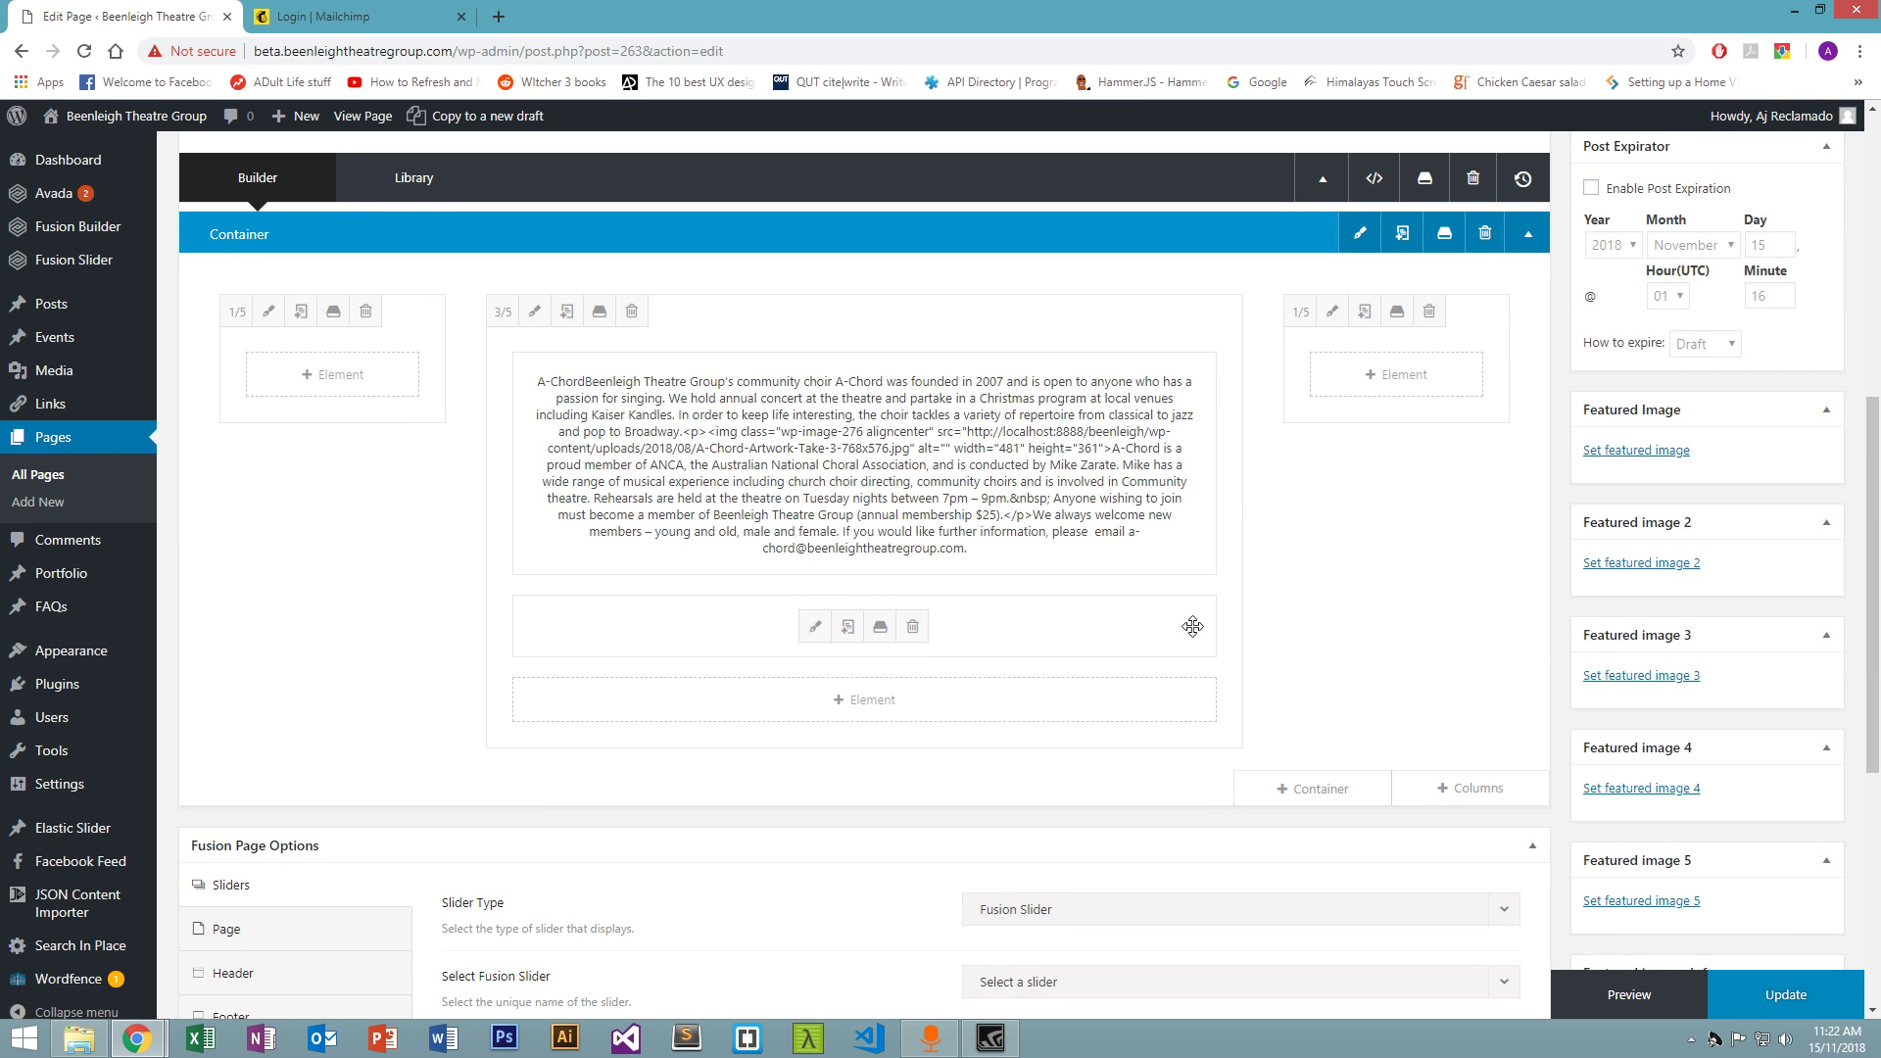
scroll(1196, 567, up, 1)
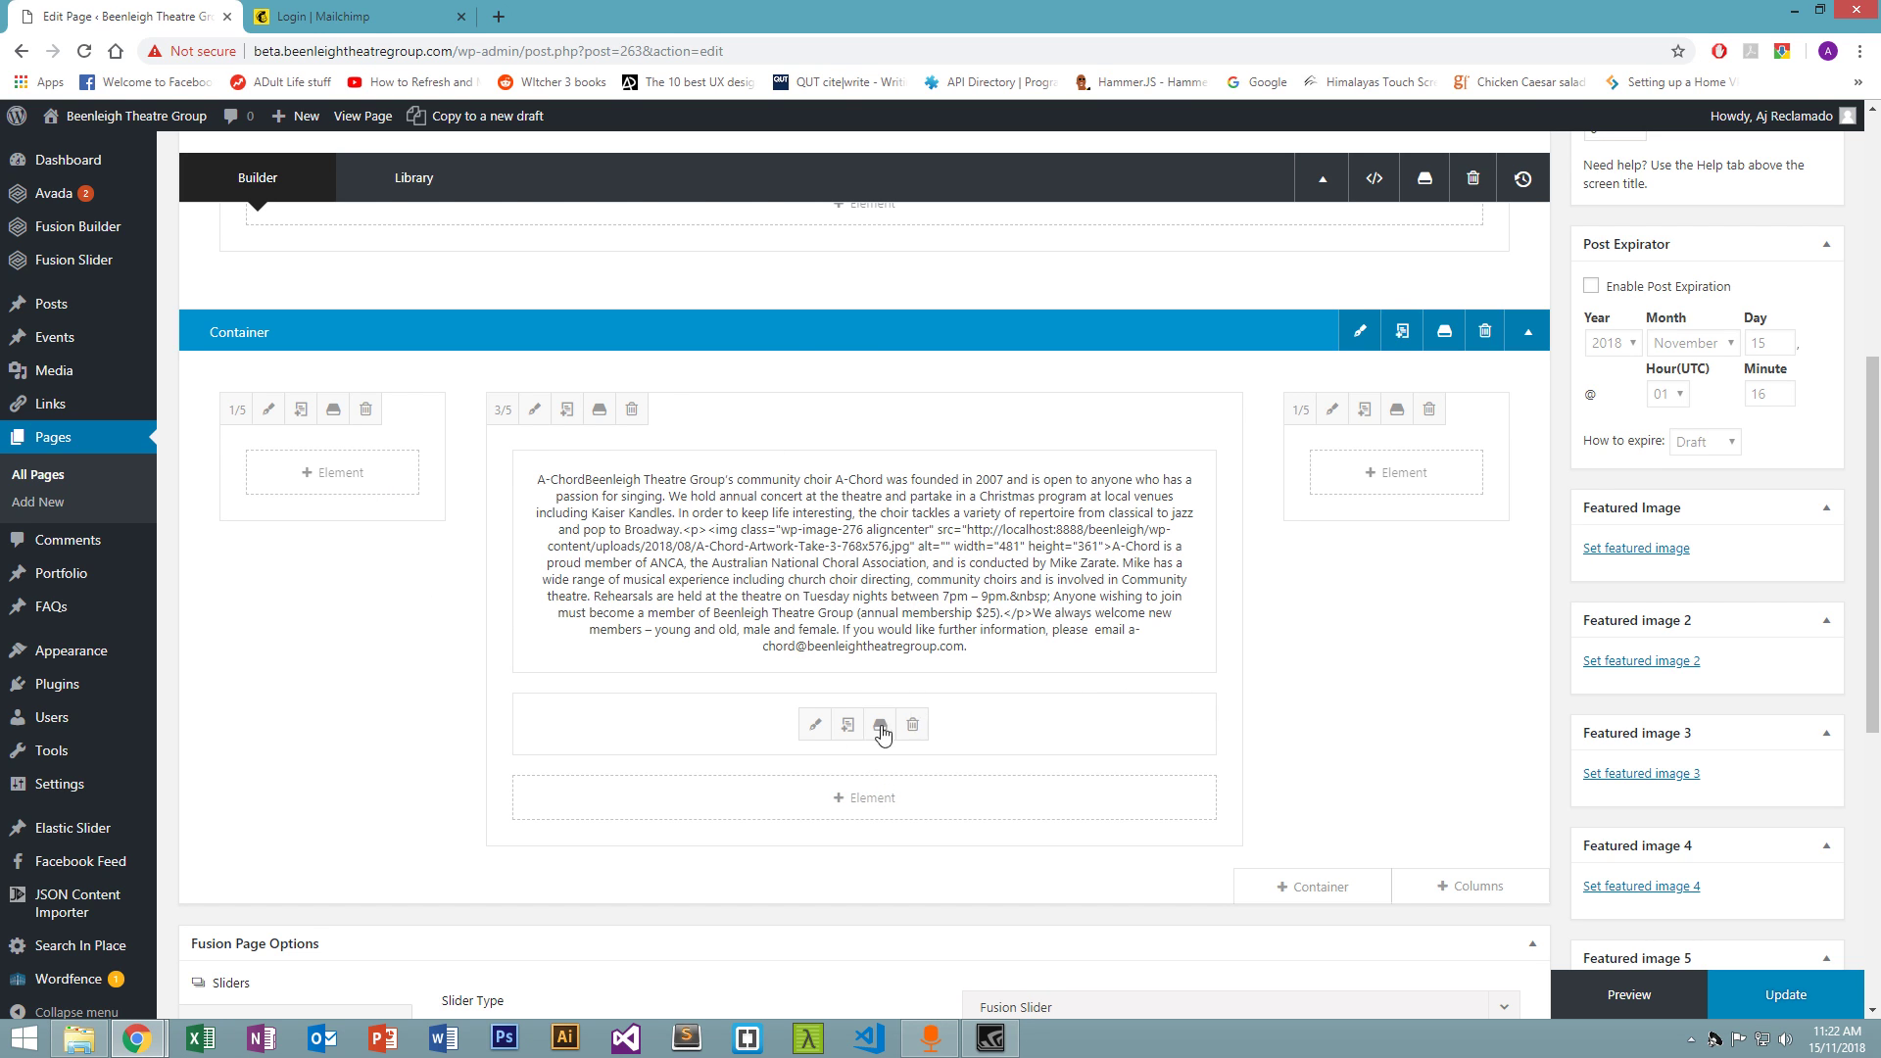
drag(1026, 726, 975, 733)
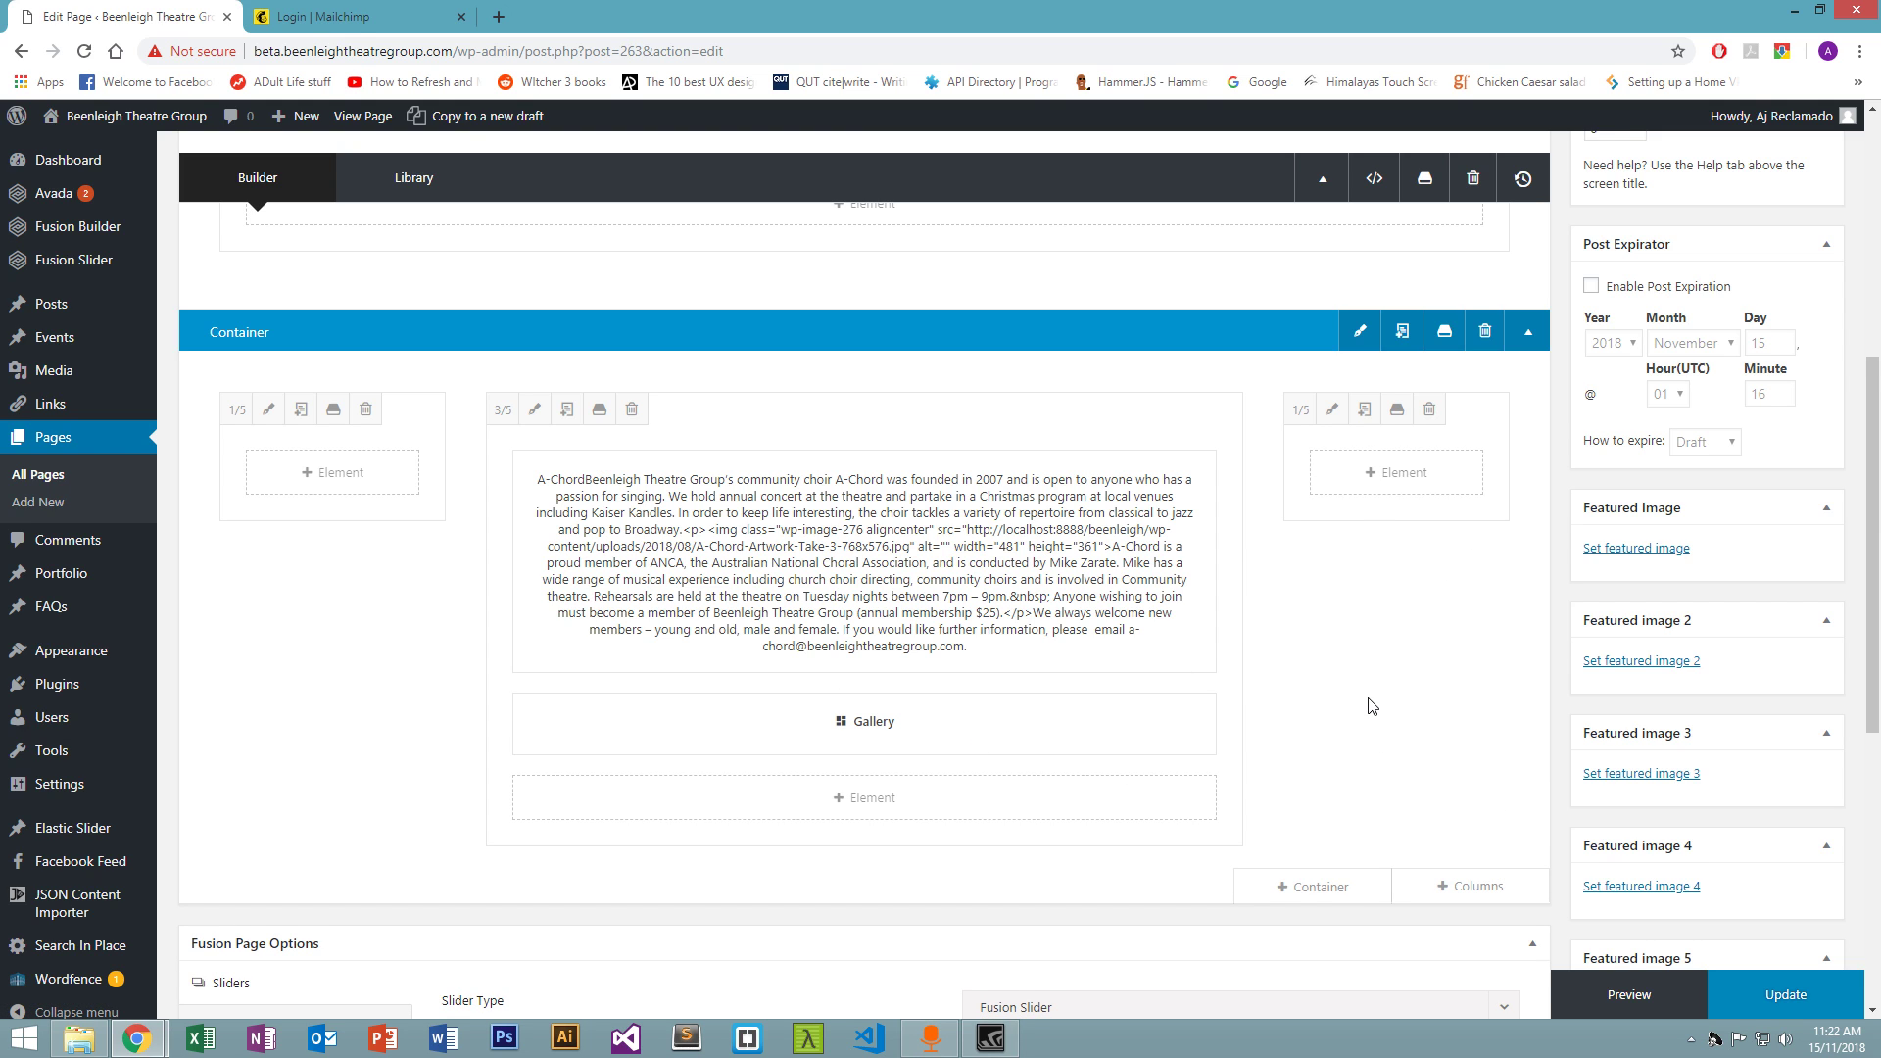
scroll(1372, 707, up, 6)
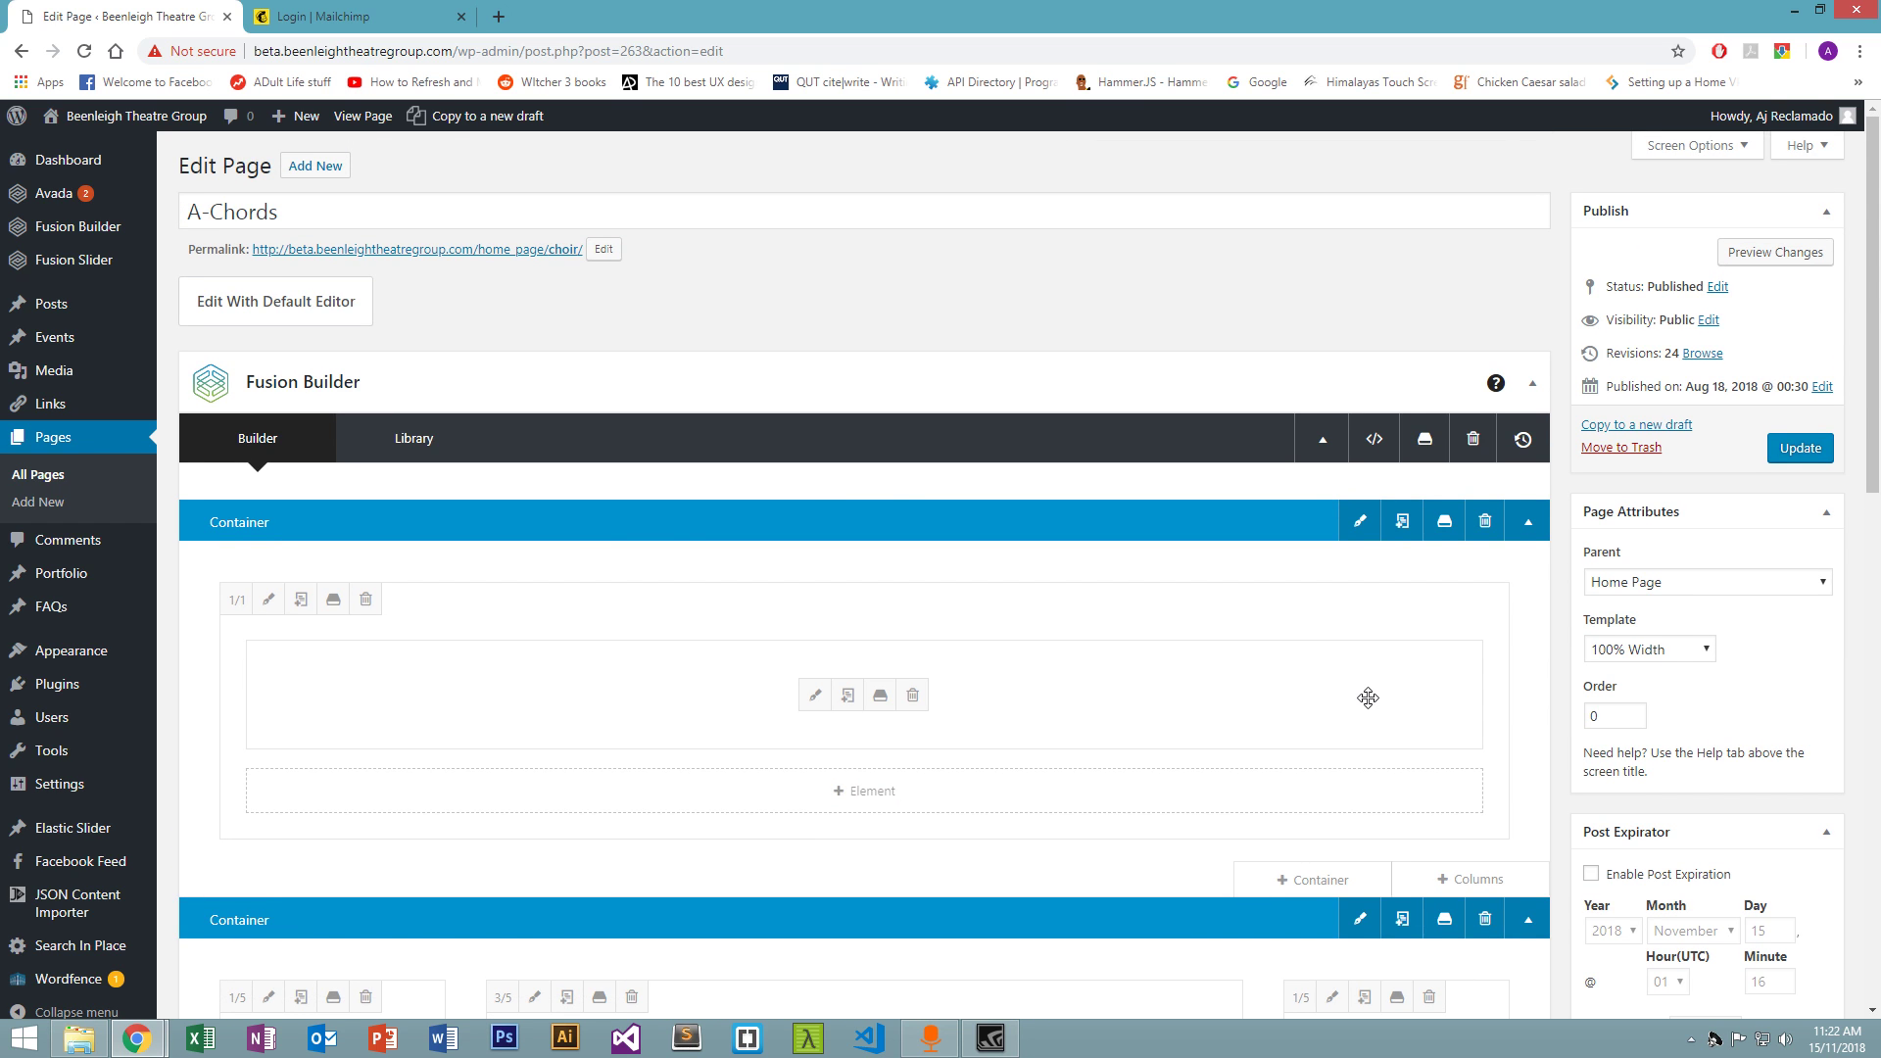
scroll(1514, 516, down, 10)
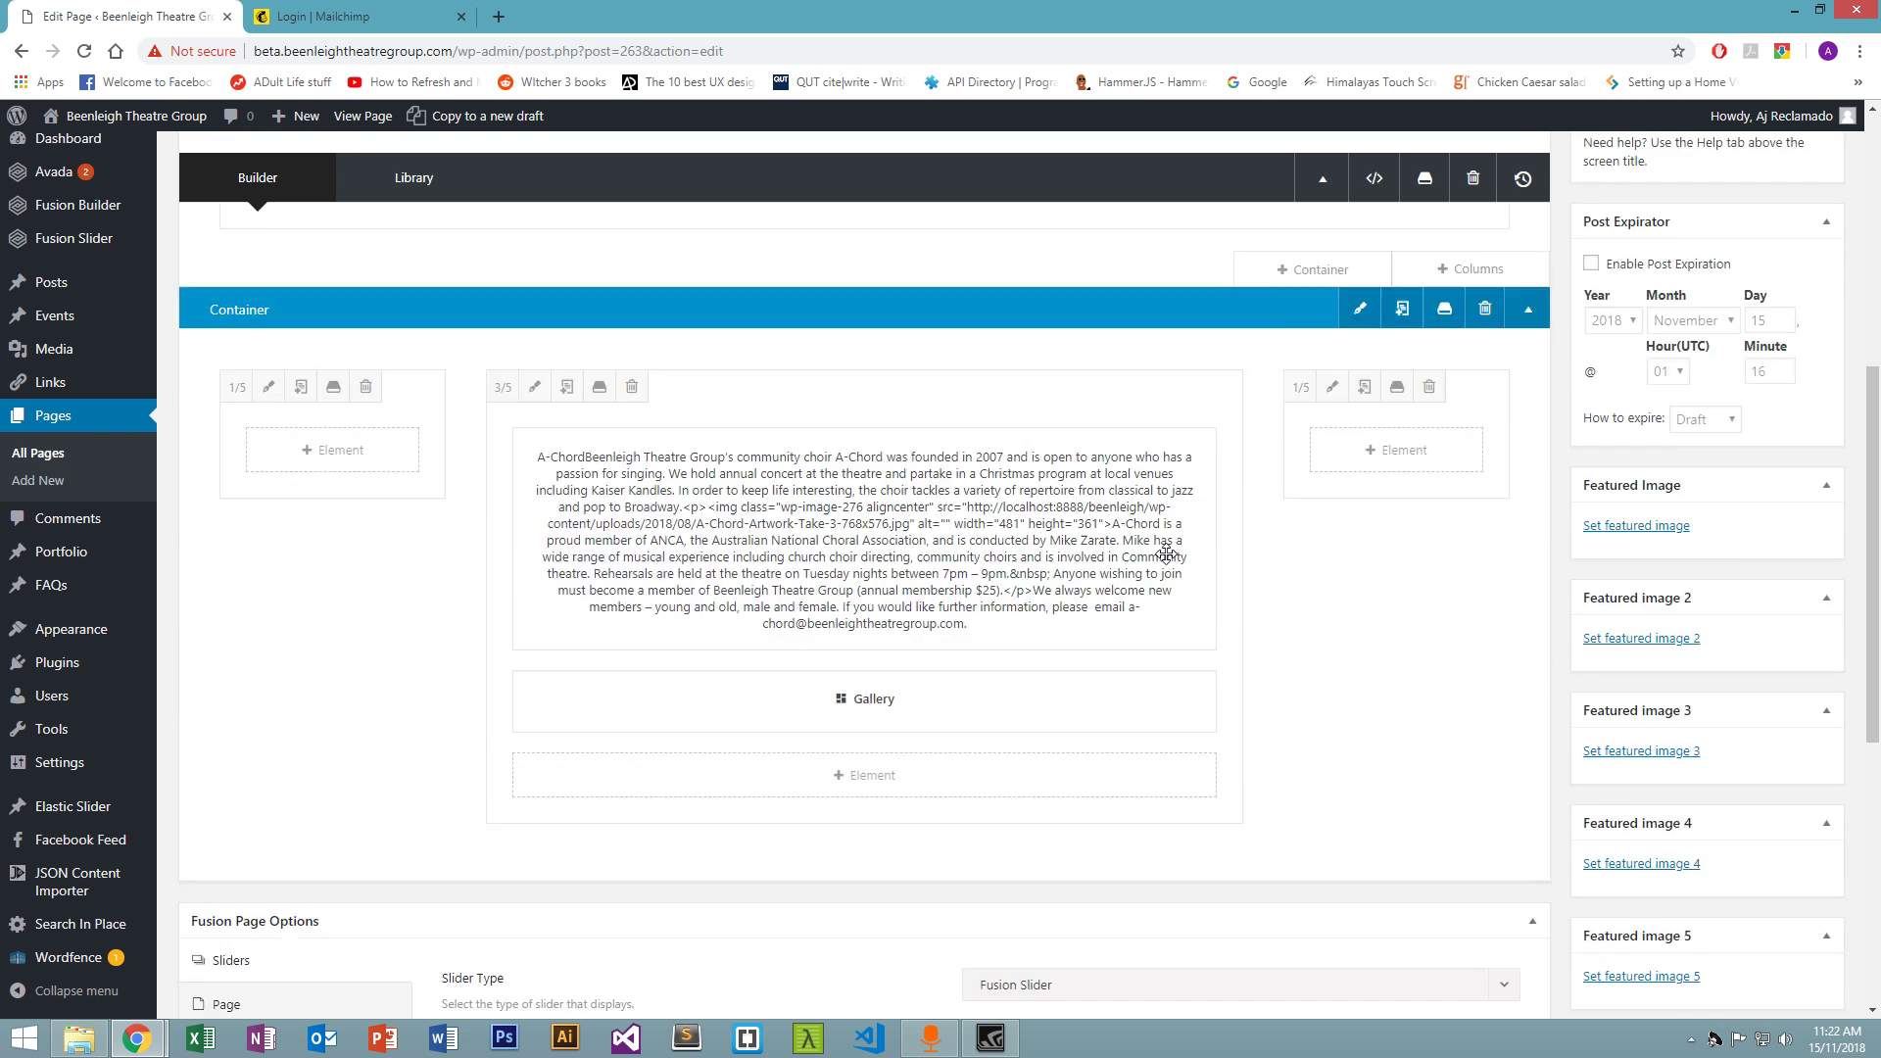